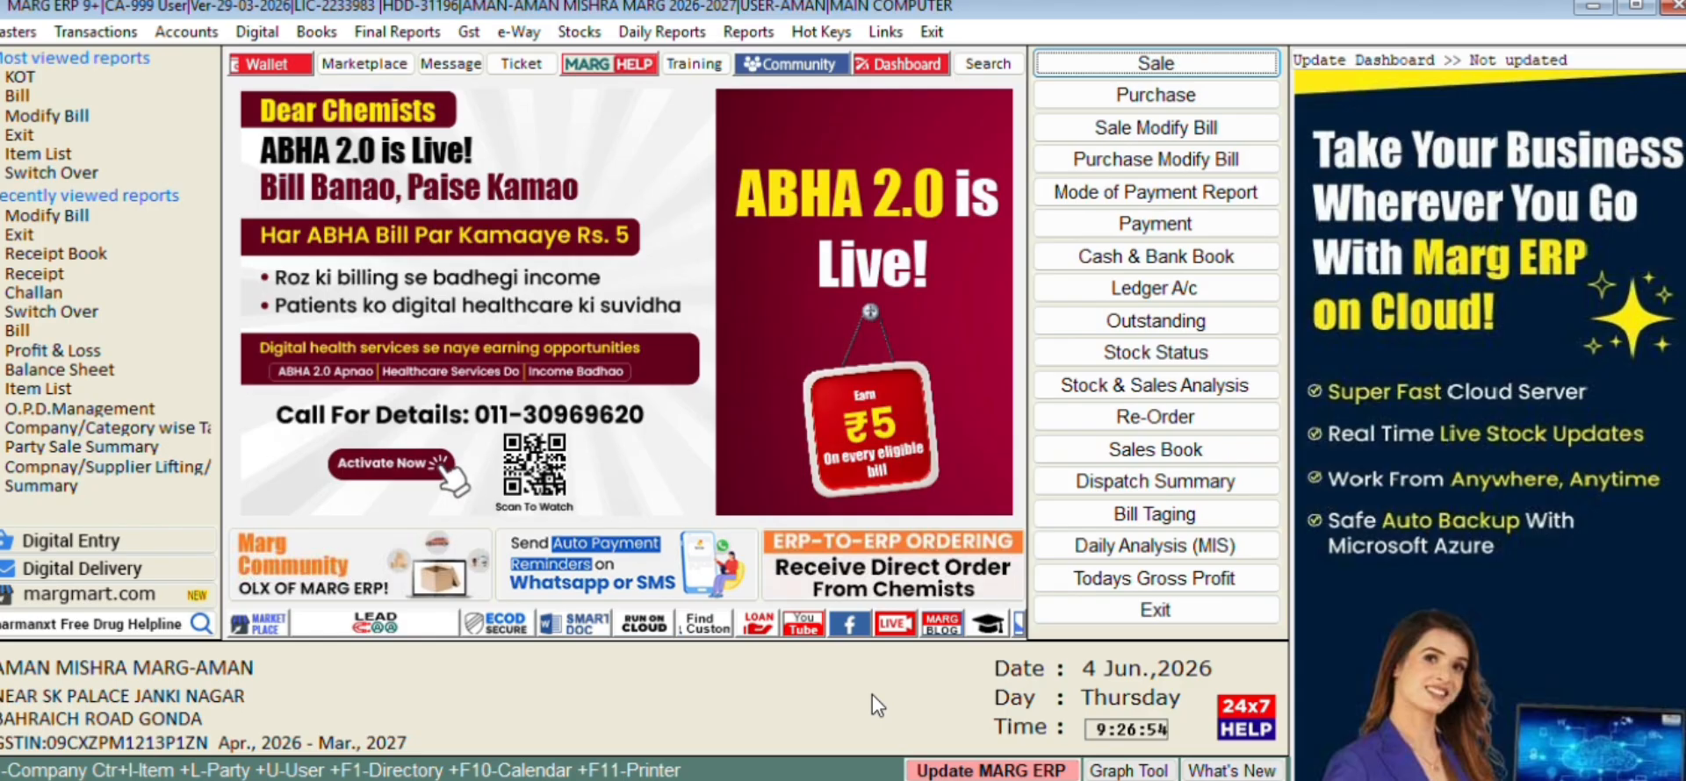
Browse the main menu entries and refresh the dashboard with today's figures
{"action": "key", "text": "Down"}
{"action": "key", "text": "Down"}
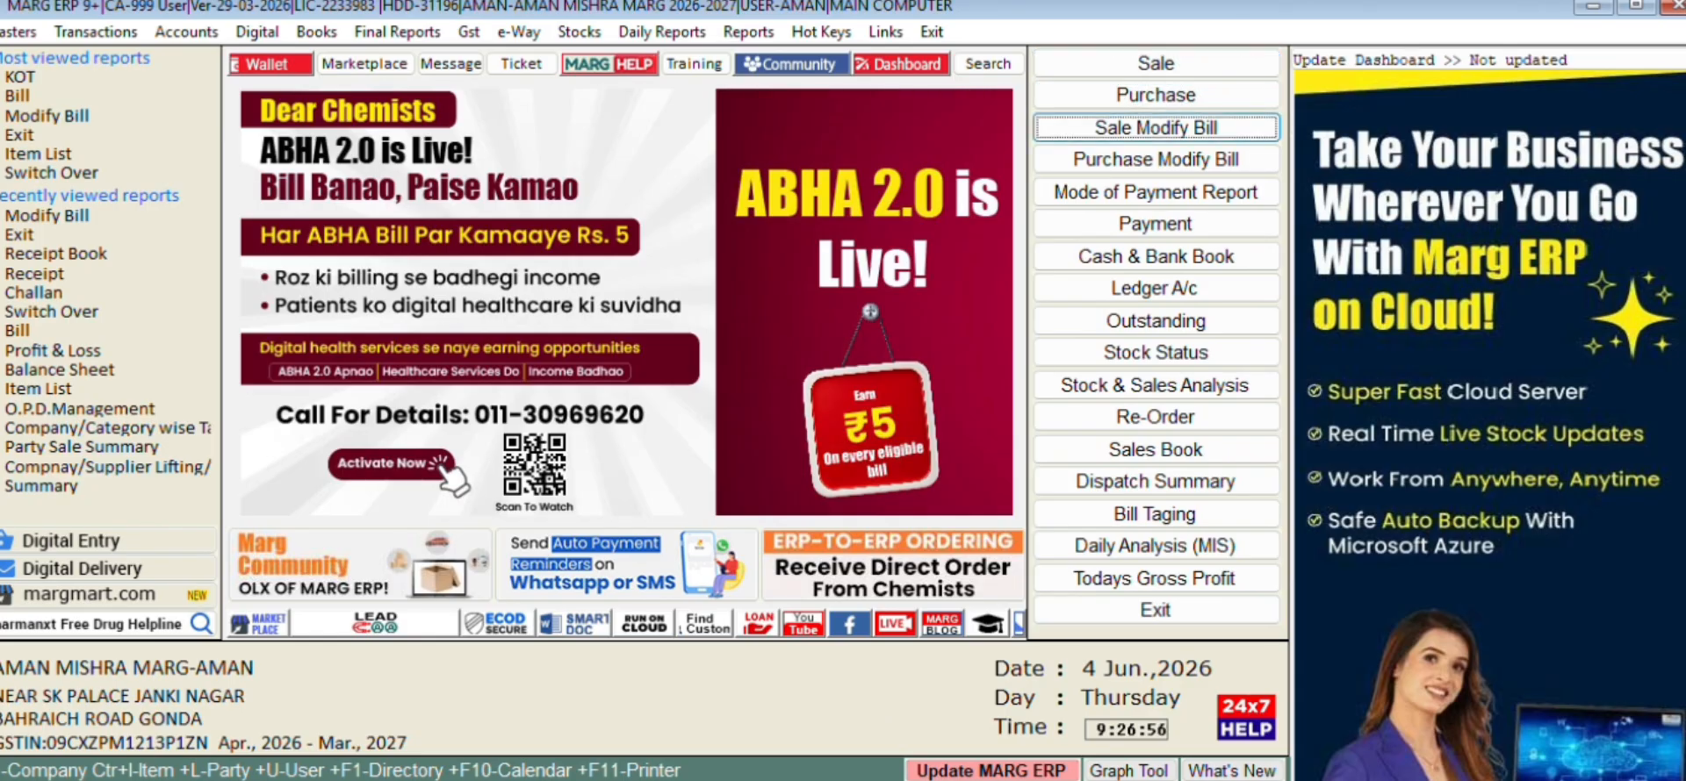
{"action": "key", "text": "Up"}
{"action": "key", "text": "Up"}
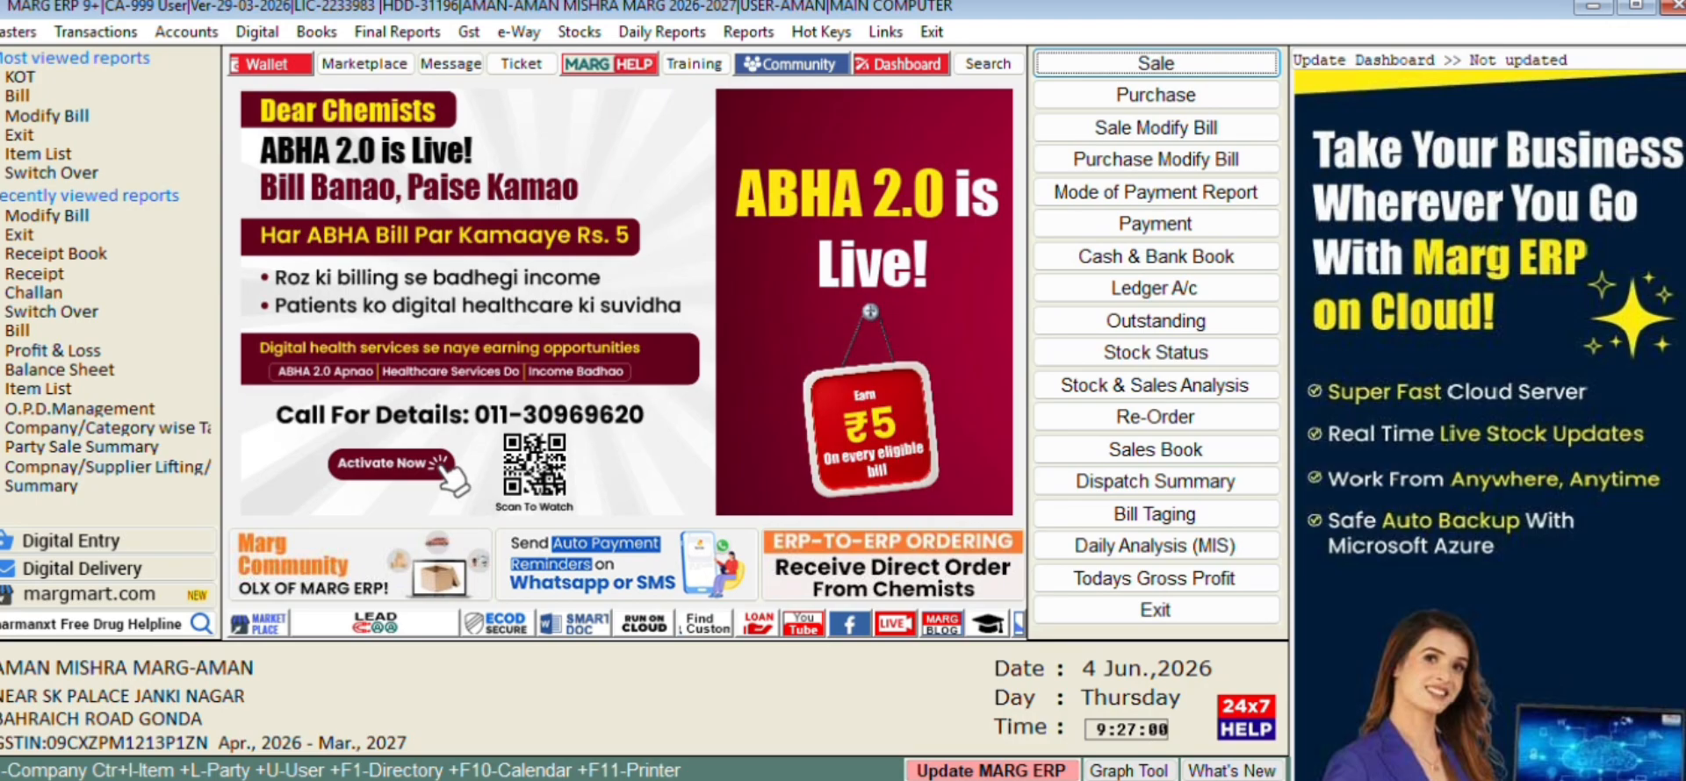
{"action": "key", "text": "Down"}
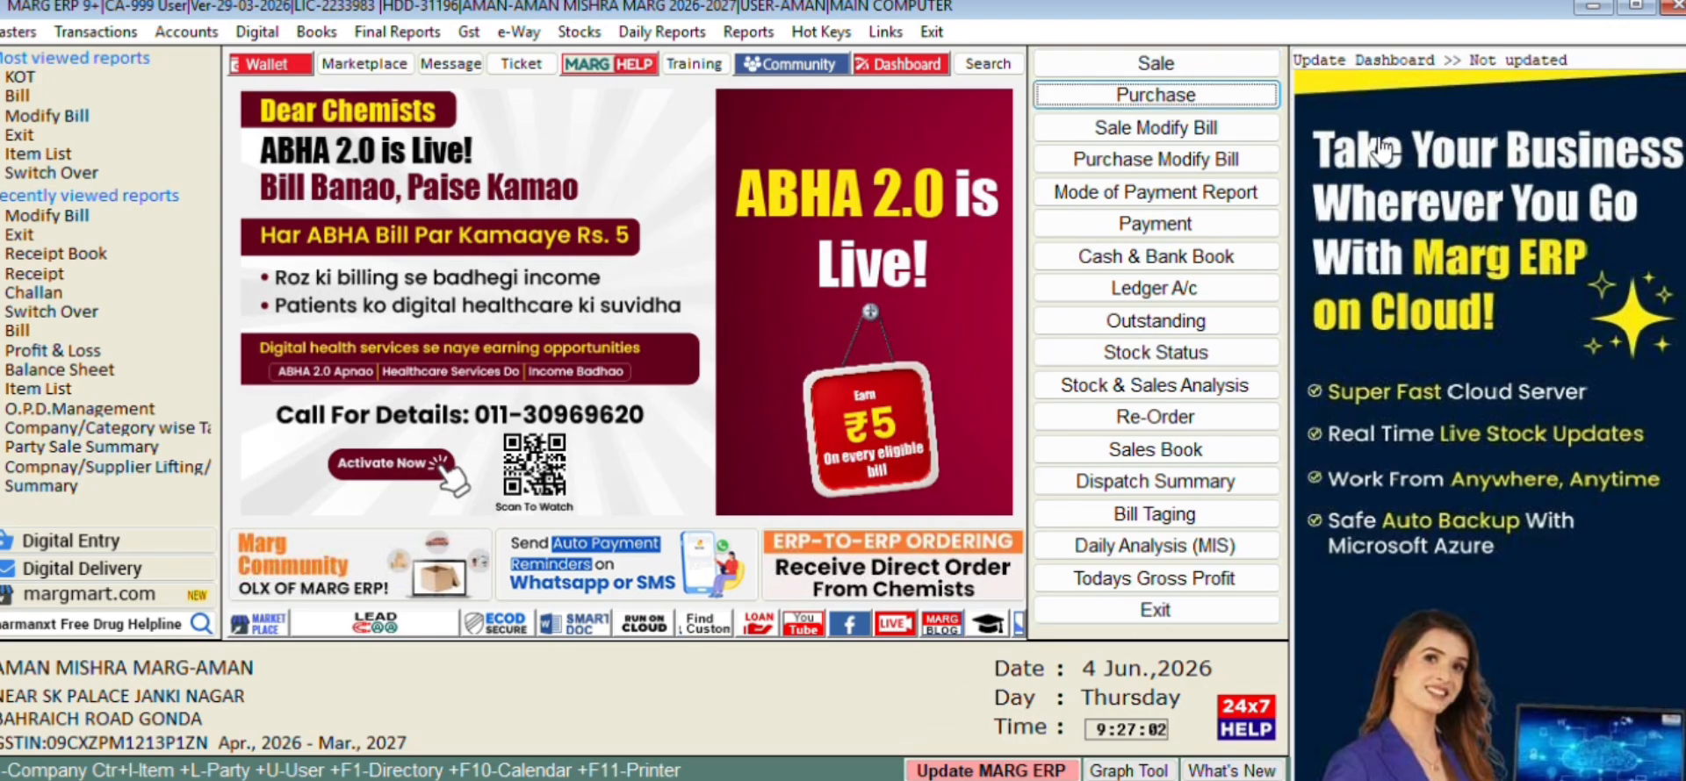
{"action": "left_click", "coordinate": [1408, 63]}
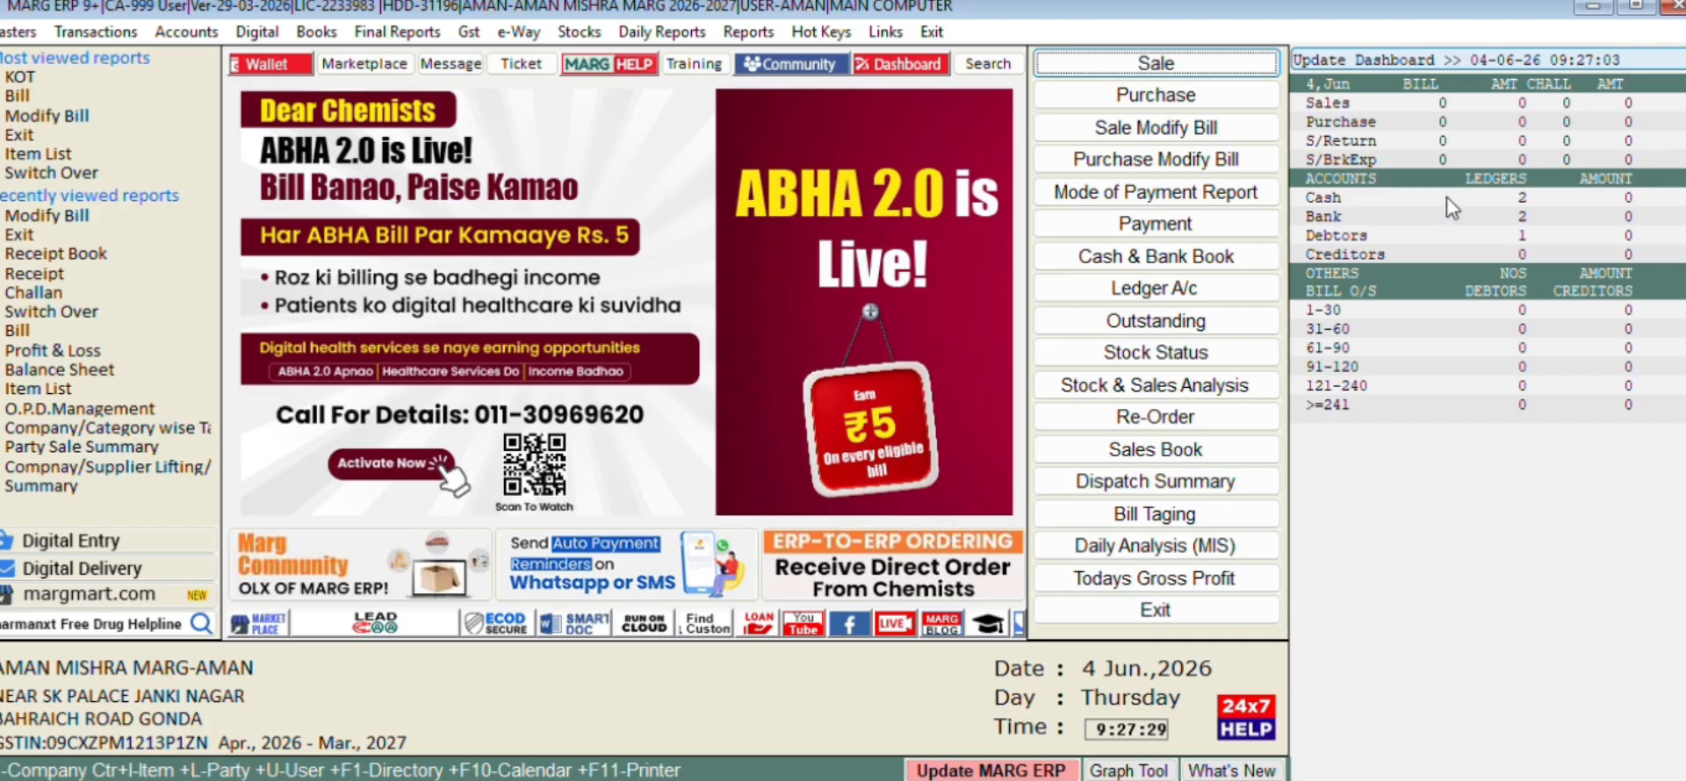
Look through the Transactions and Masters menus, then show the Transactions > Purchase submenu
{"action": "key", "text": "Down"}
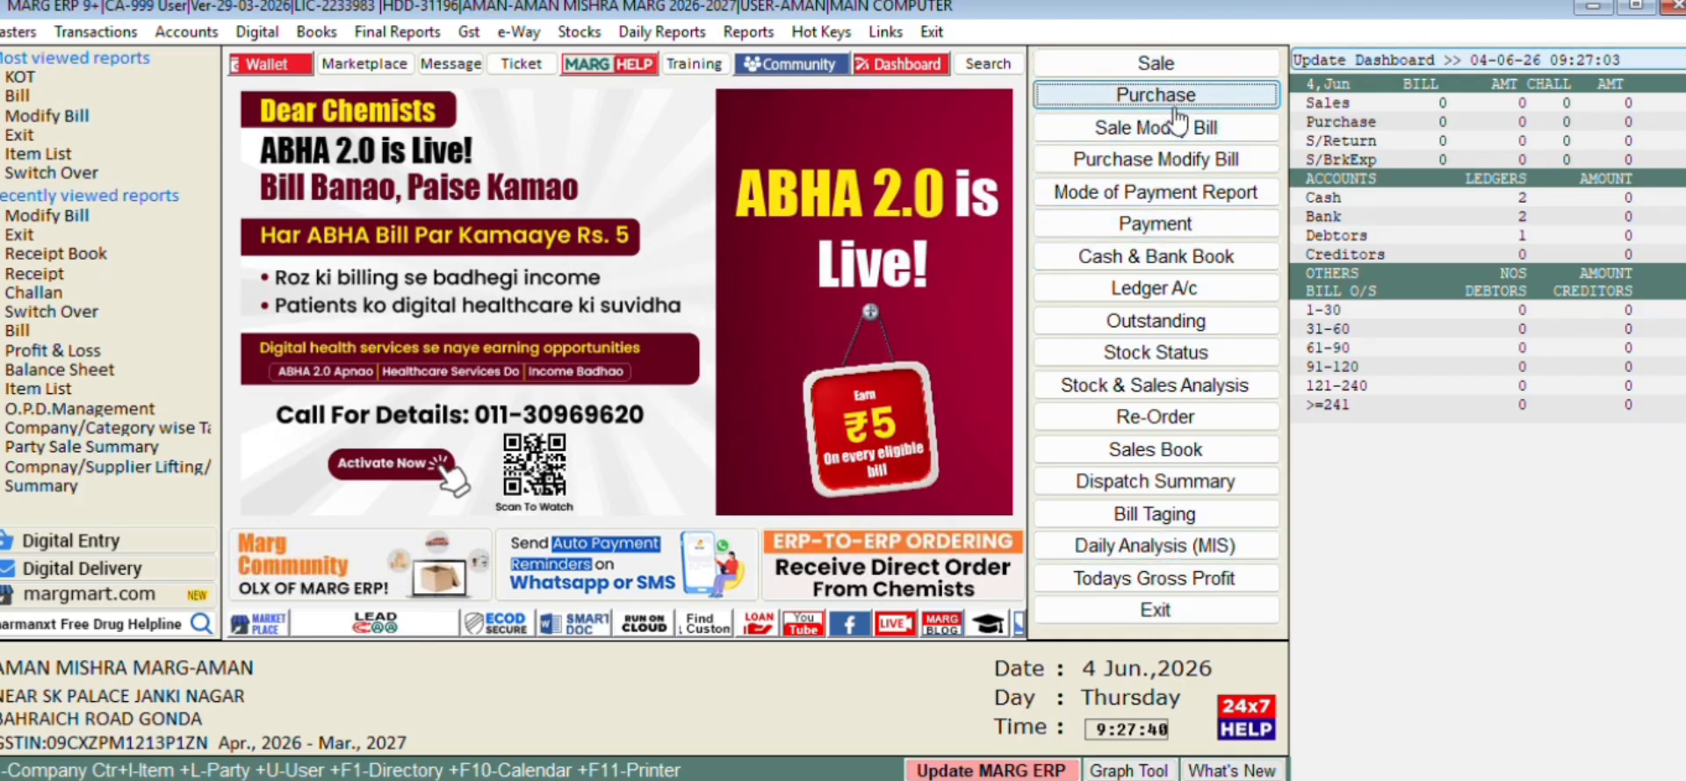
{"action": "key", "text": "alt+t"}
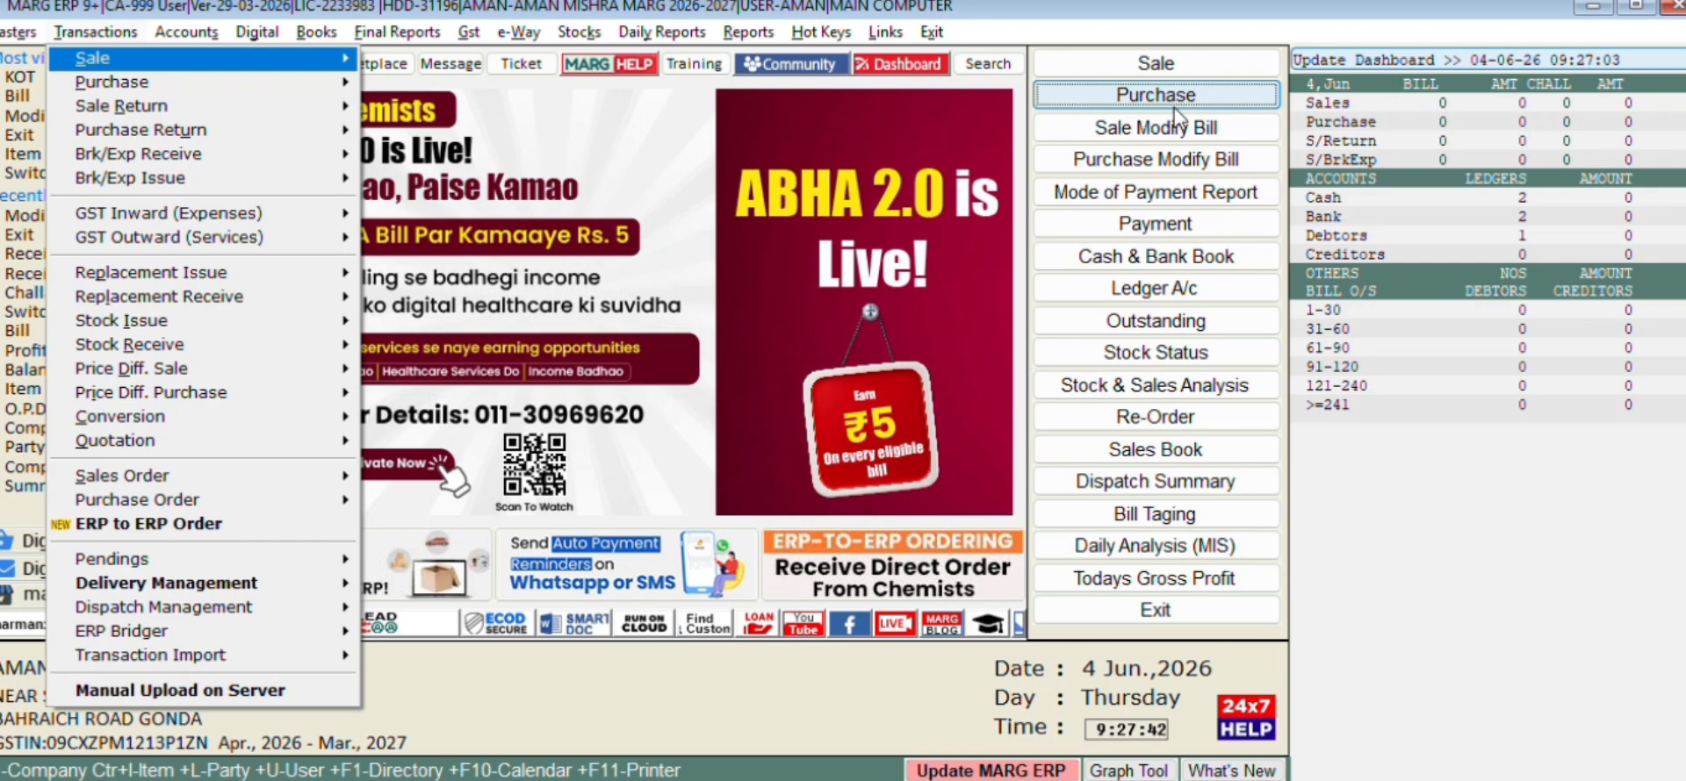
{"action": "key", "text": "Escape"}
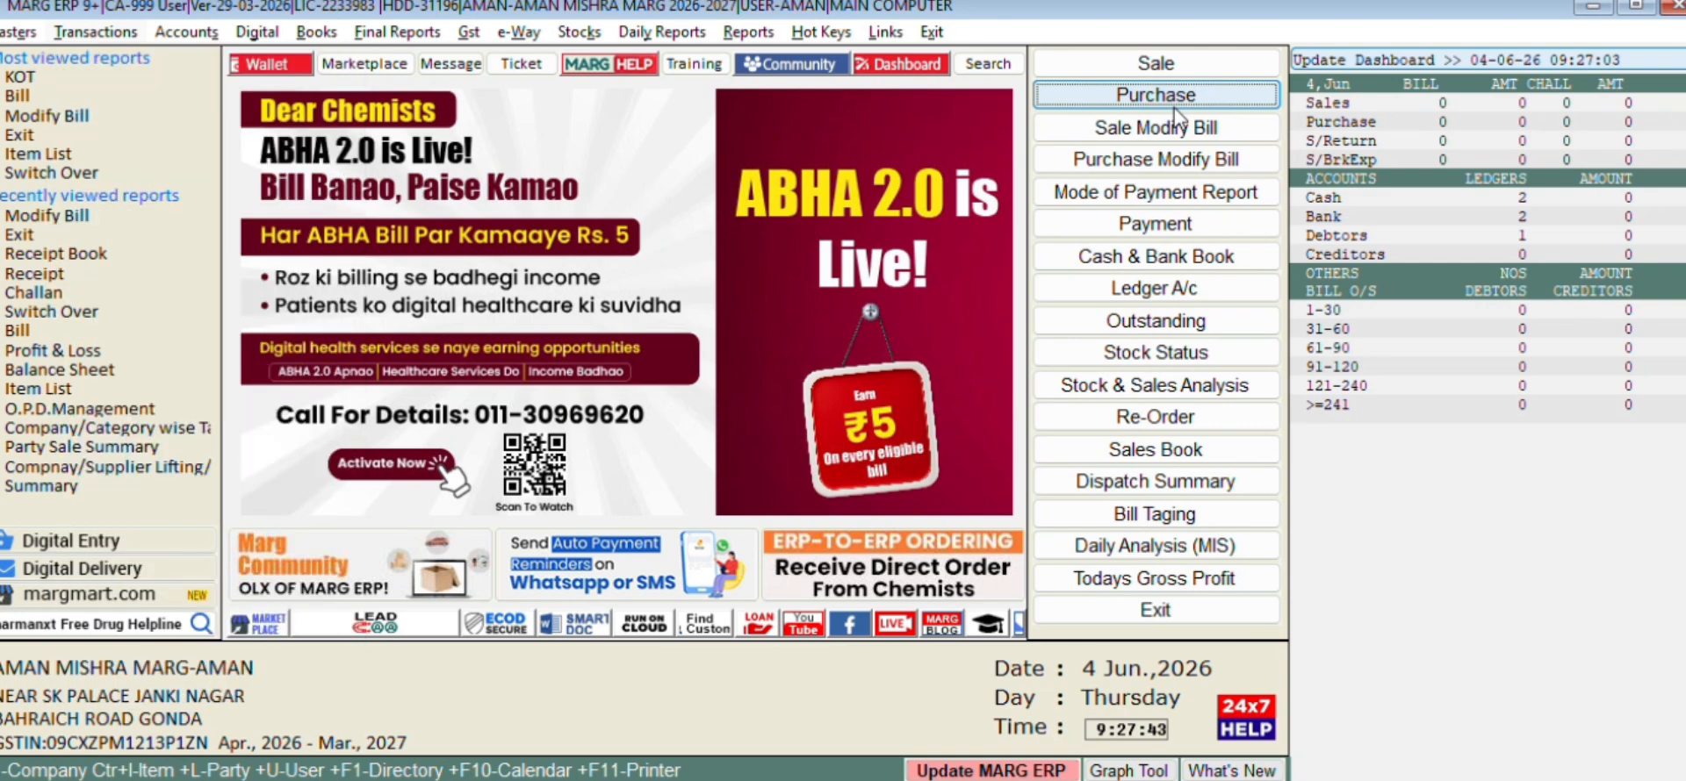
{"action": "key", "text": "alt"}
{"action": "key", "text": "m"}
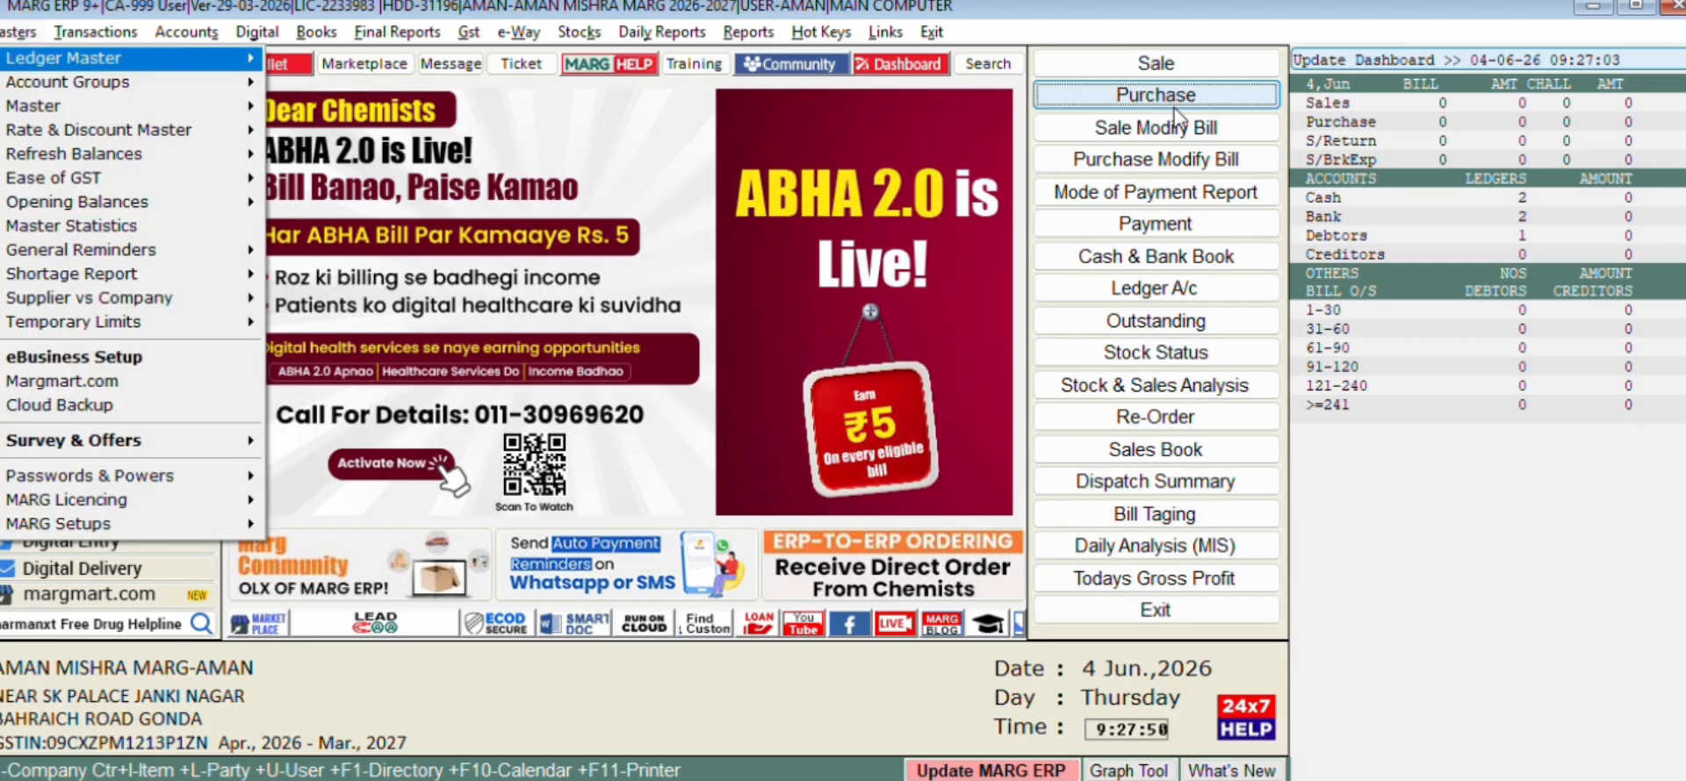
{"action": "key", "text": "Escape"}
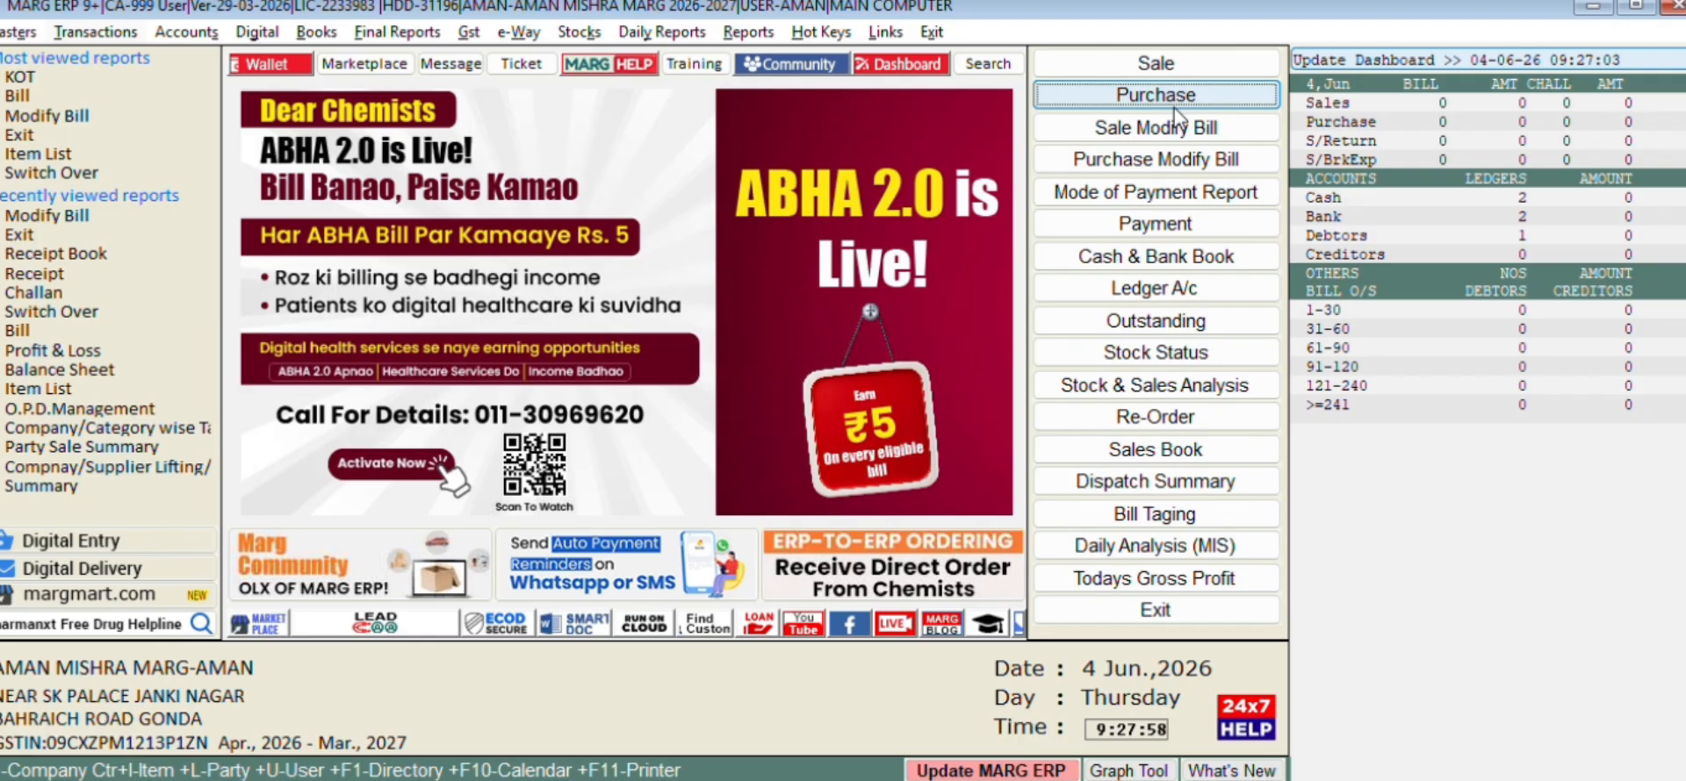
{"action": "key", "text": "alt+t"}
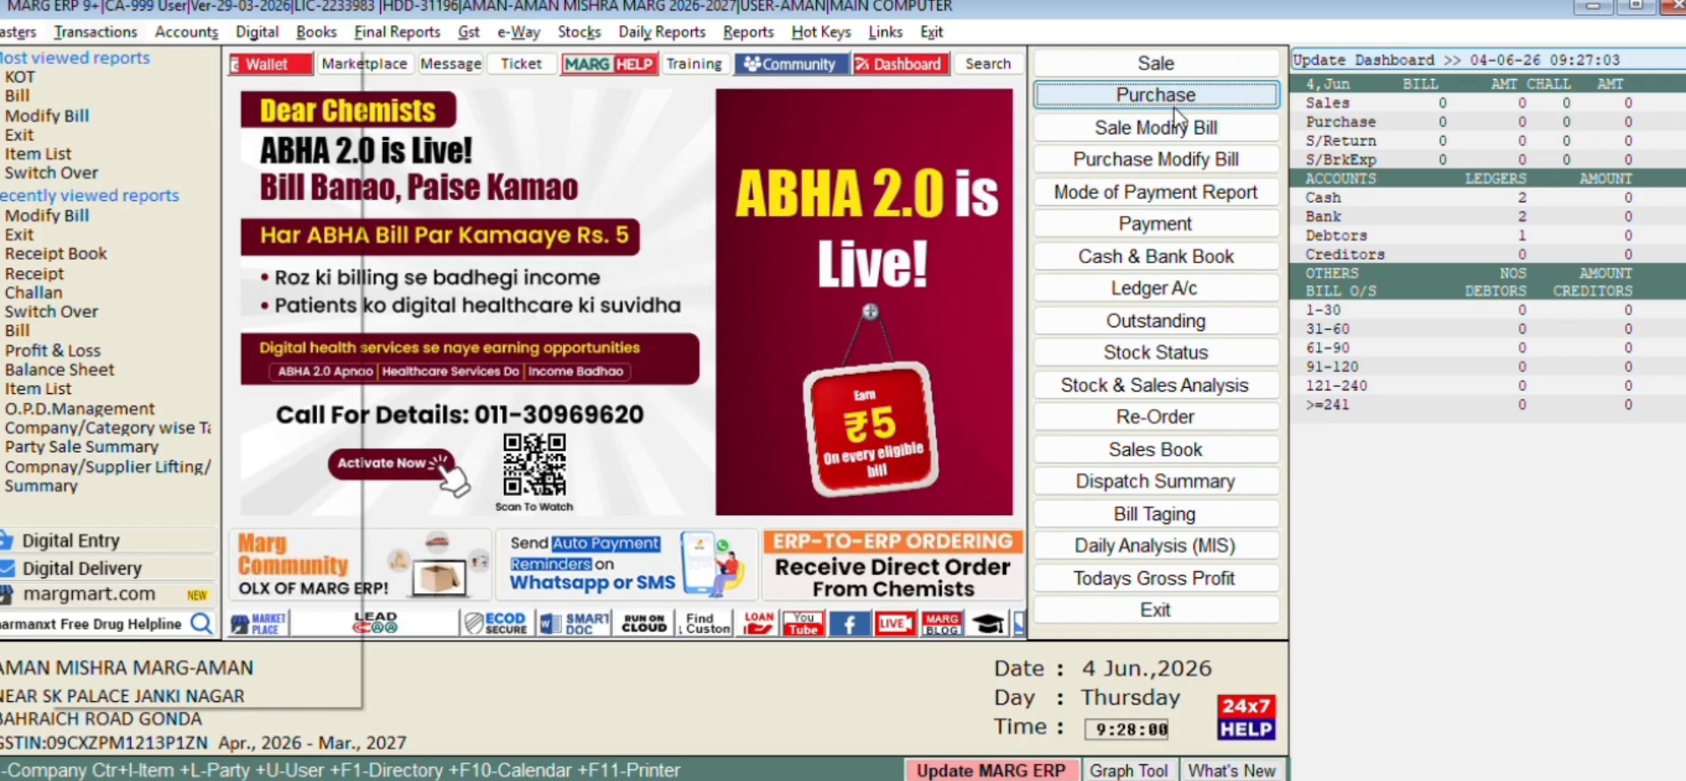
{"action": "key", "text": "Down"}
{"action": "key", "text": "Right"}
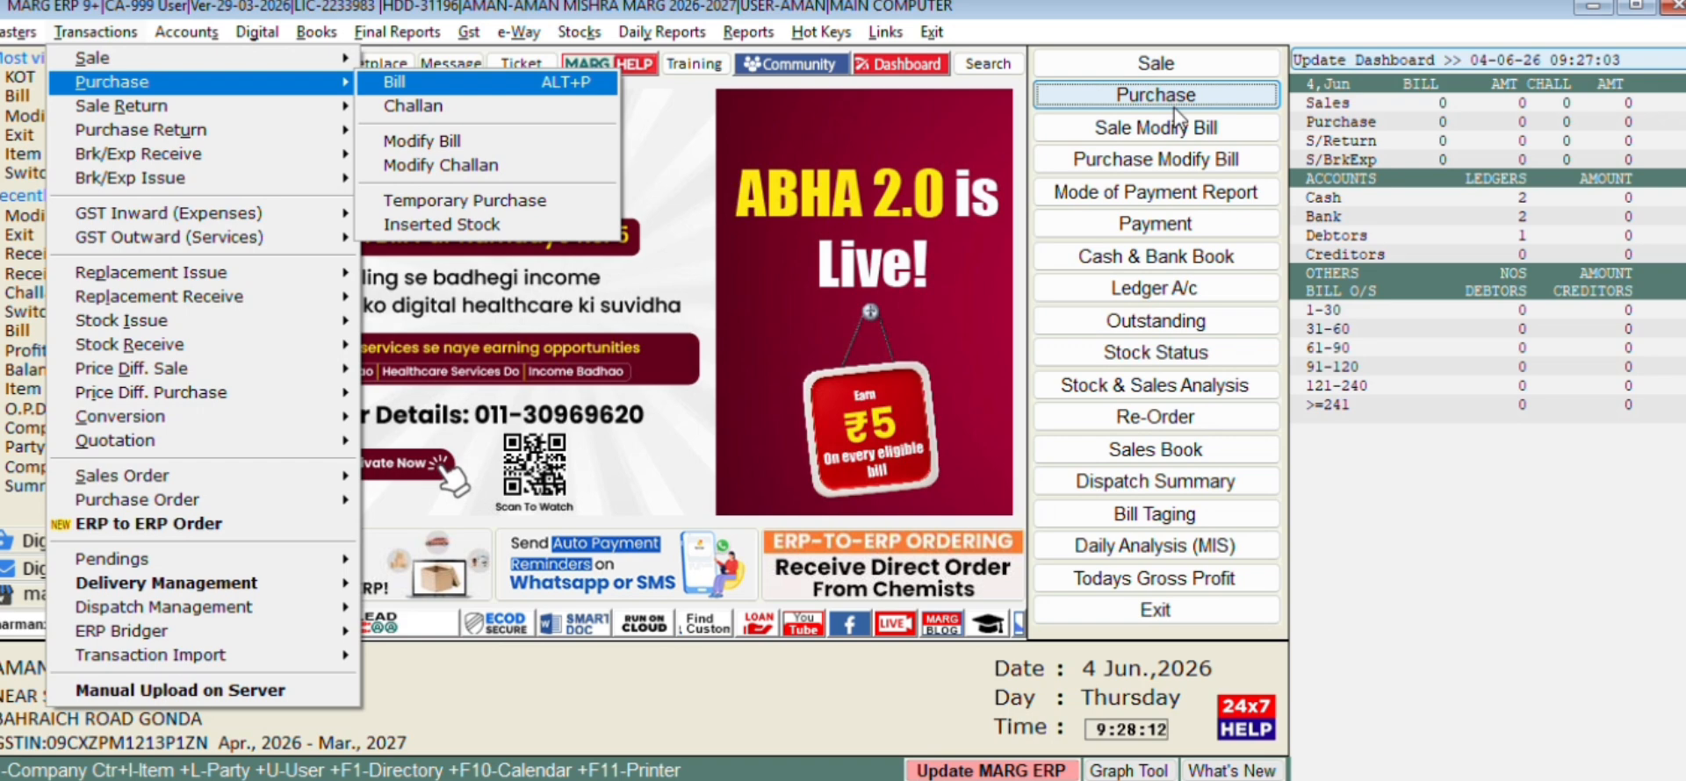
Start a new purchase bill via Transactions > Purchase > Bill
{"action": "key", "text": "Return"}
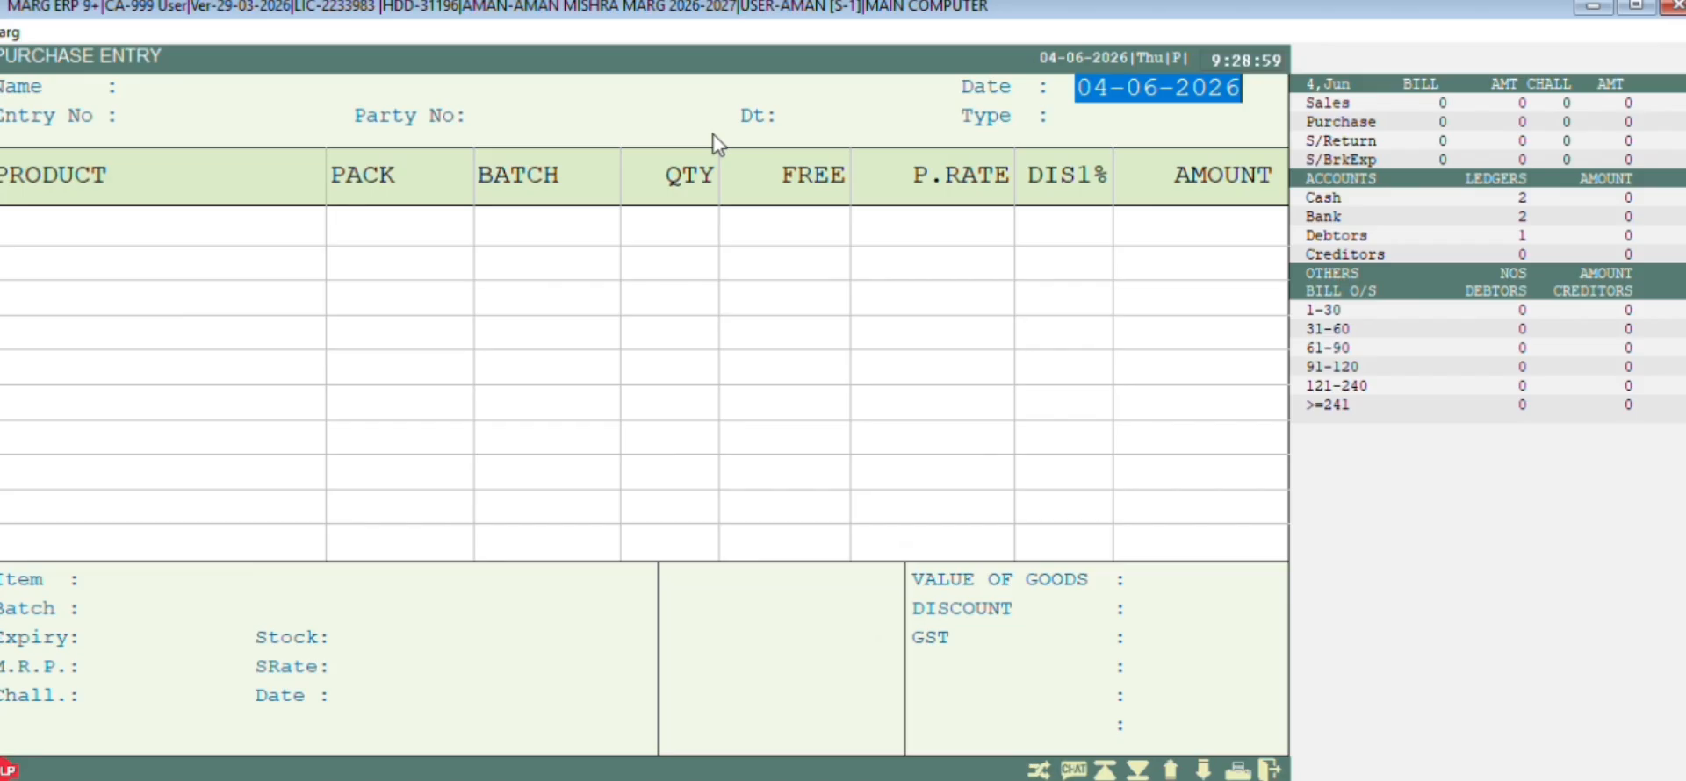
Set the bill date to 01-06-2026, answering Yes to the date-mismatch alert
{"action": "type", "text": "0"}
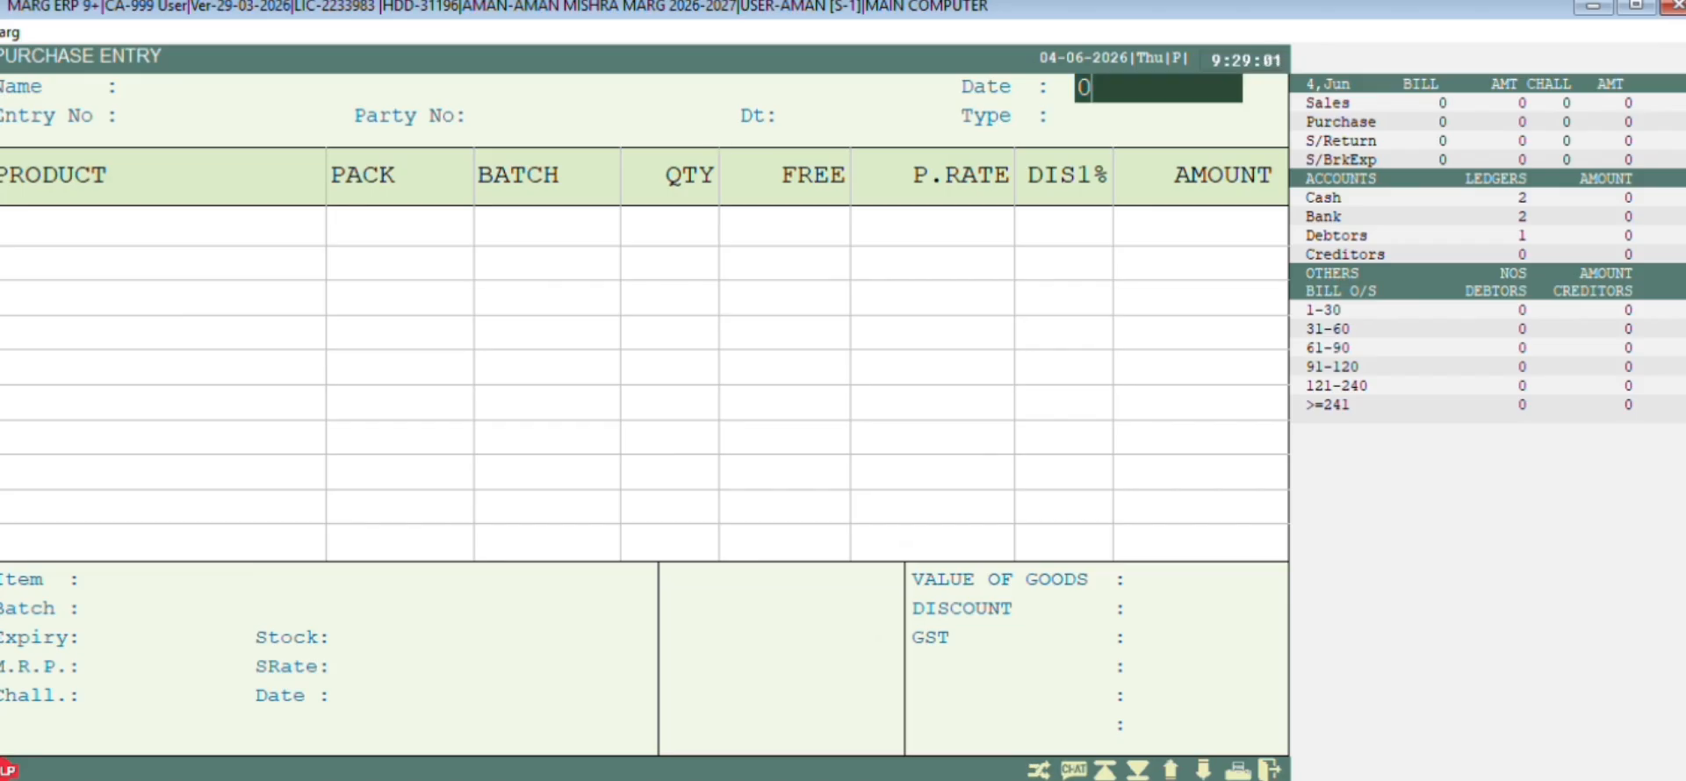
{"action": "type", "text": "106"}
{"action": "key", "text": "Return"}
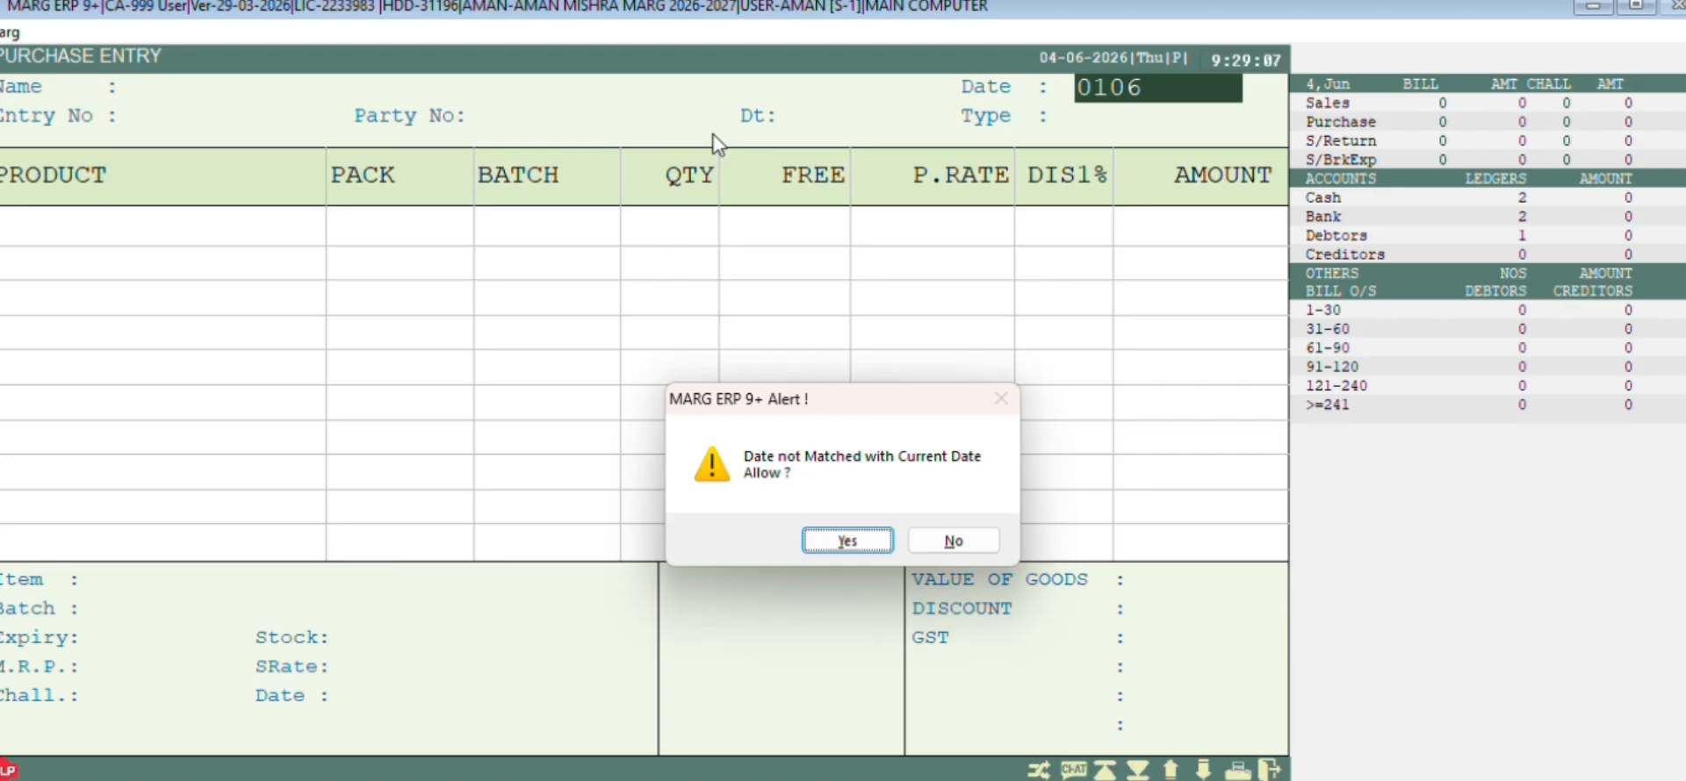
{"action": "key", "text": "Right"}
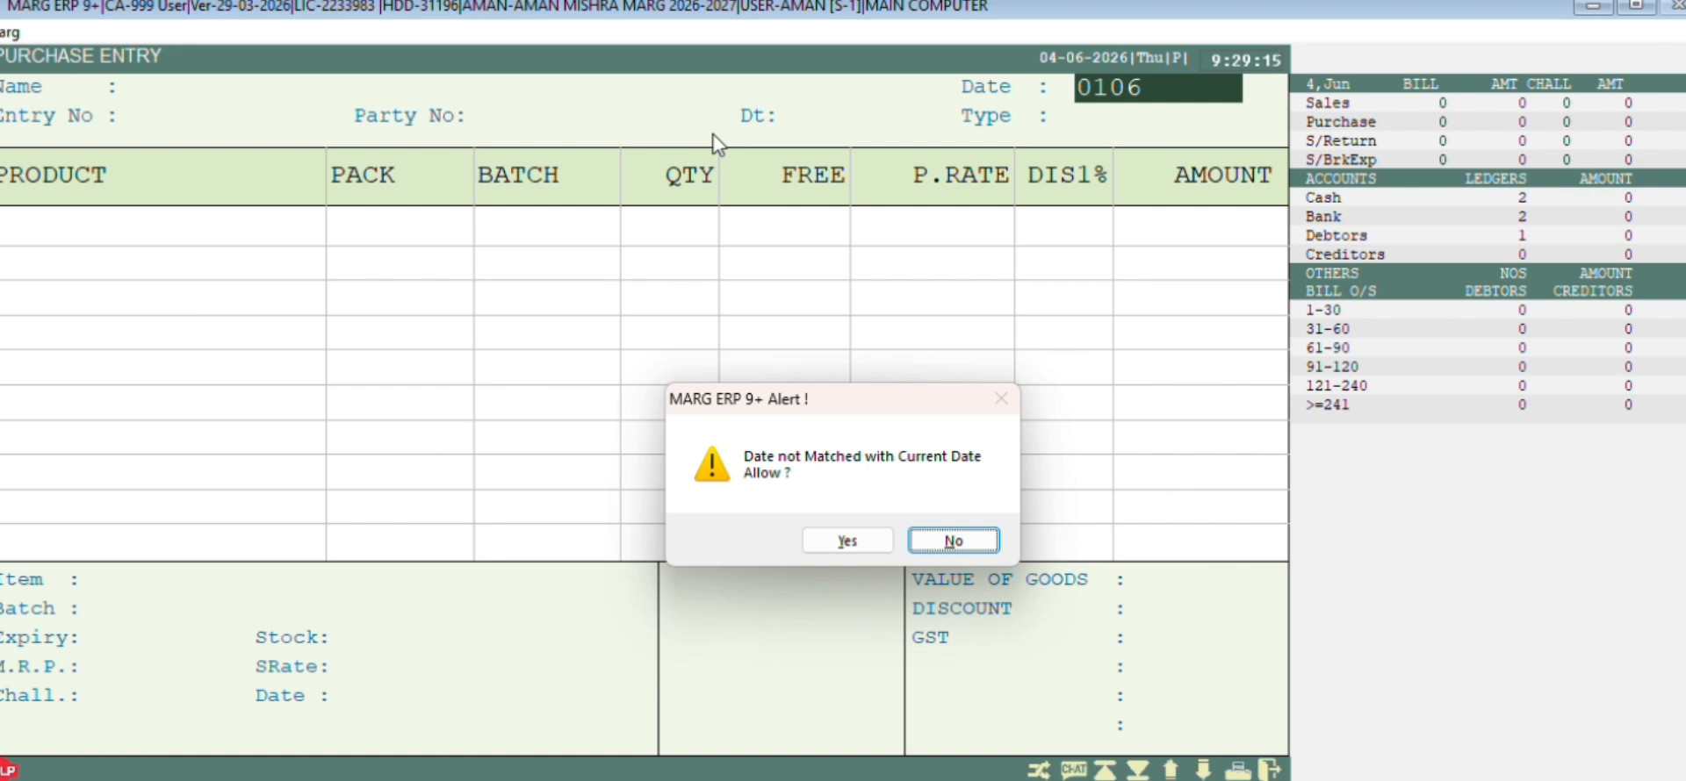
{"action": "key", "text": "Left"}
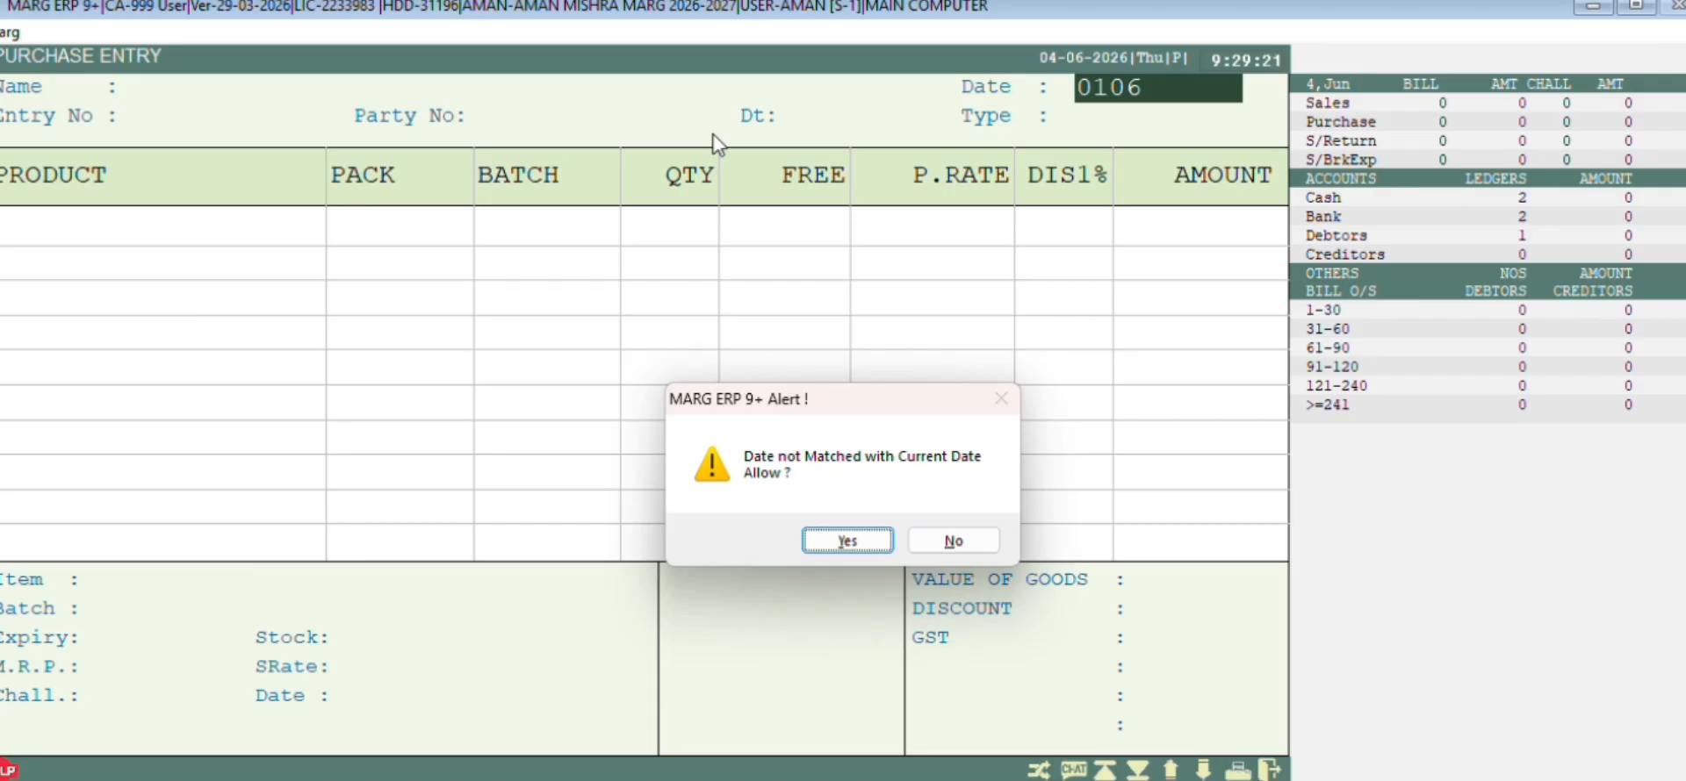
{"action": "key", "text": "Return"}
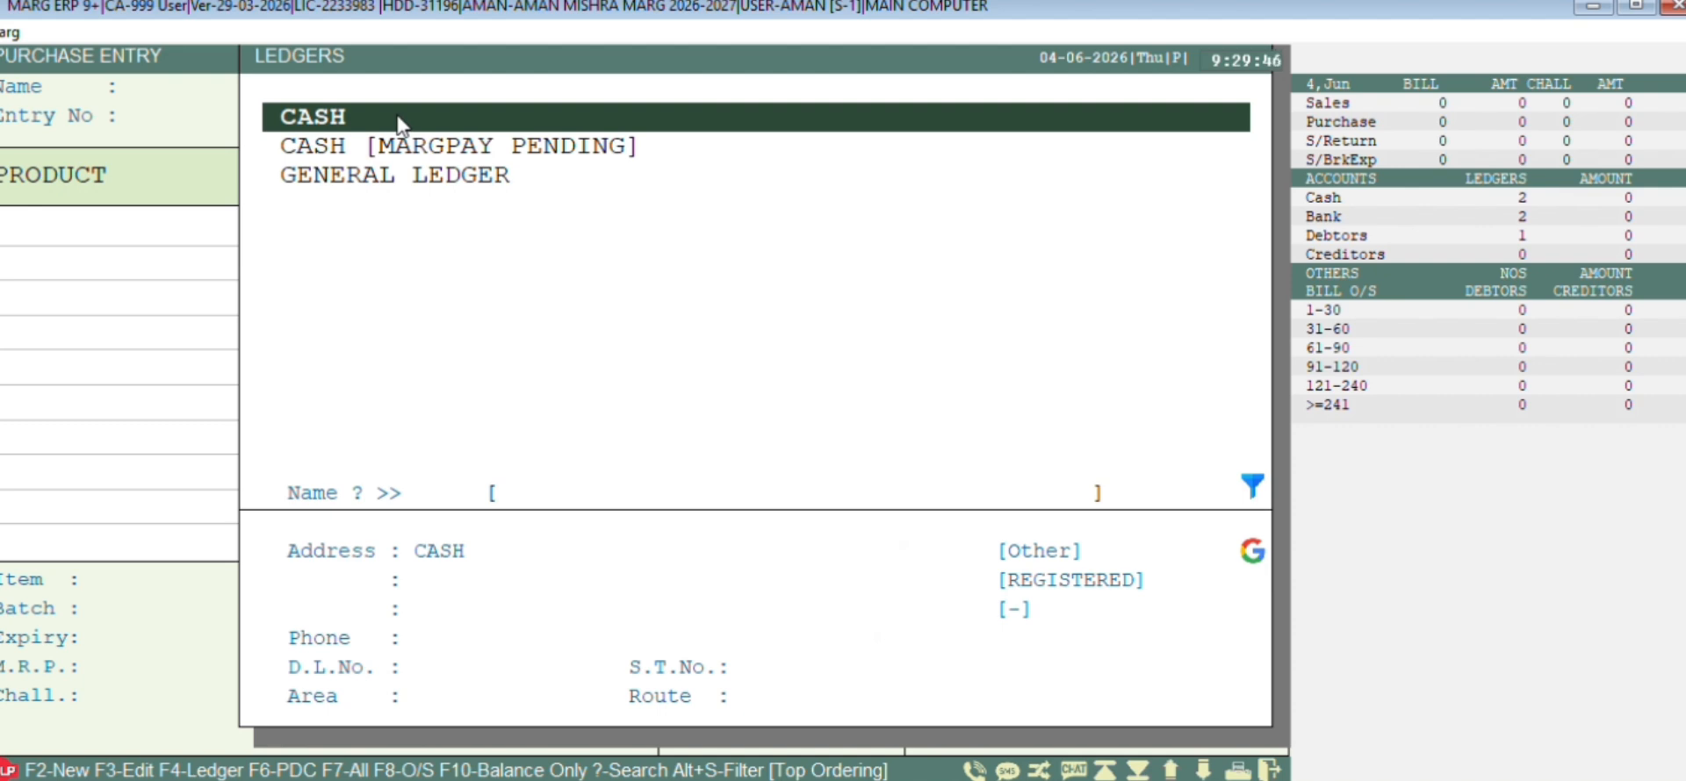
Create a new ledger named SHIV MEDICAL HALL under Sundry Creditors (Suppliers)
{"action": "key", "text": "F2"}
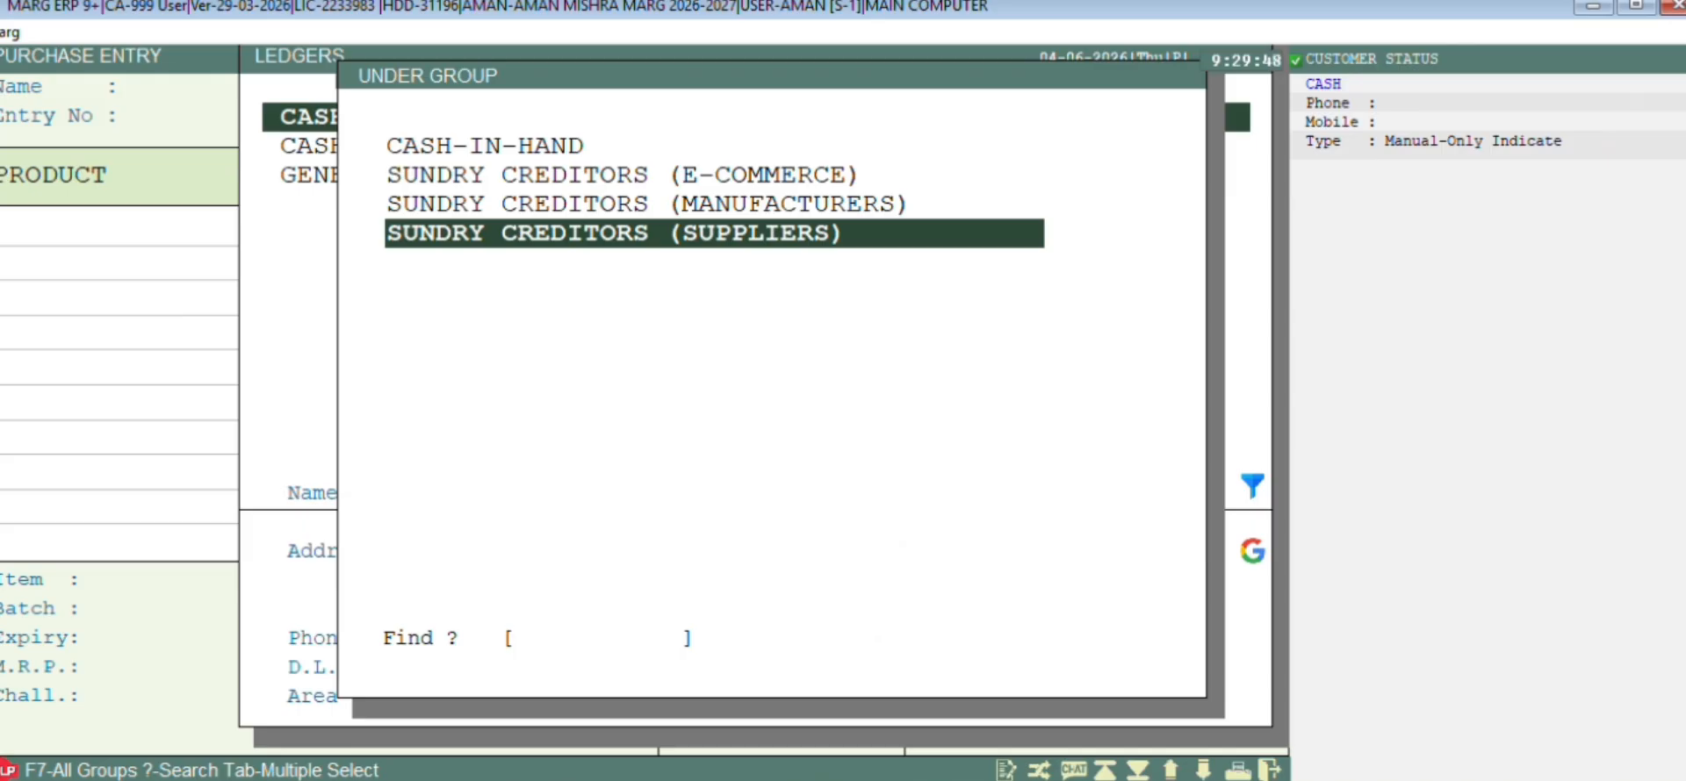
{"action": "key", "text": "Up"}
{"action": "key", "text": "Up"}
{"action": "key", "text": "Up"}
{"action": "key", "text": "Up"}
{"action": "key", "text": "Down"}
{"action": "key", "text": "Down"}
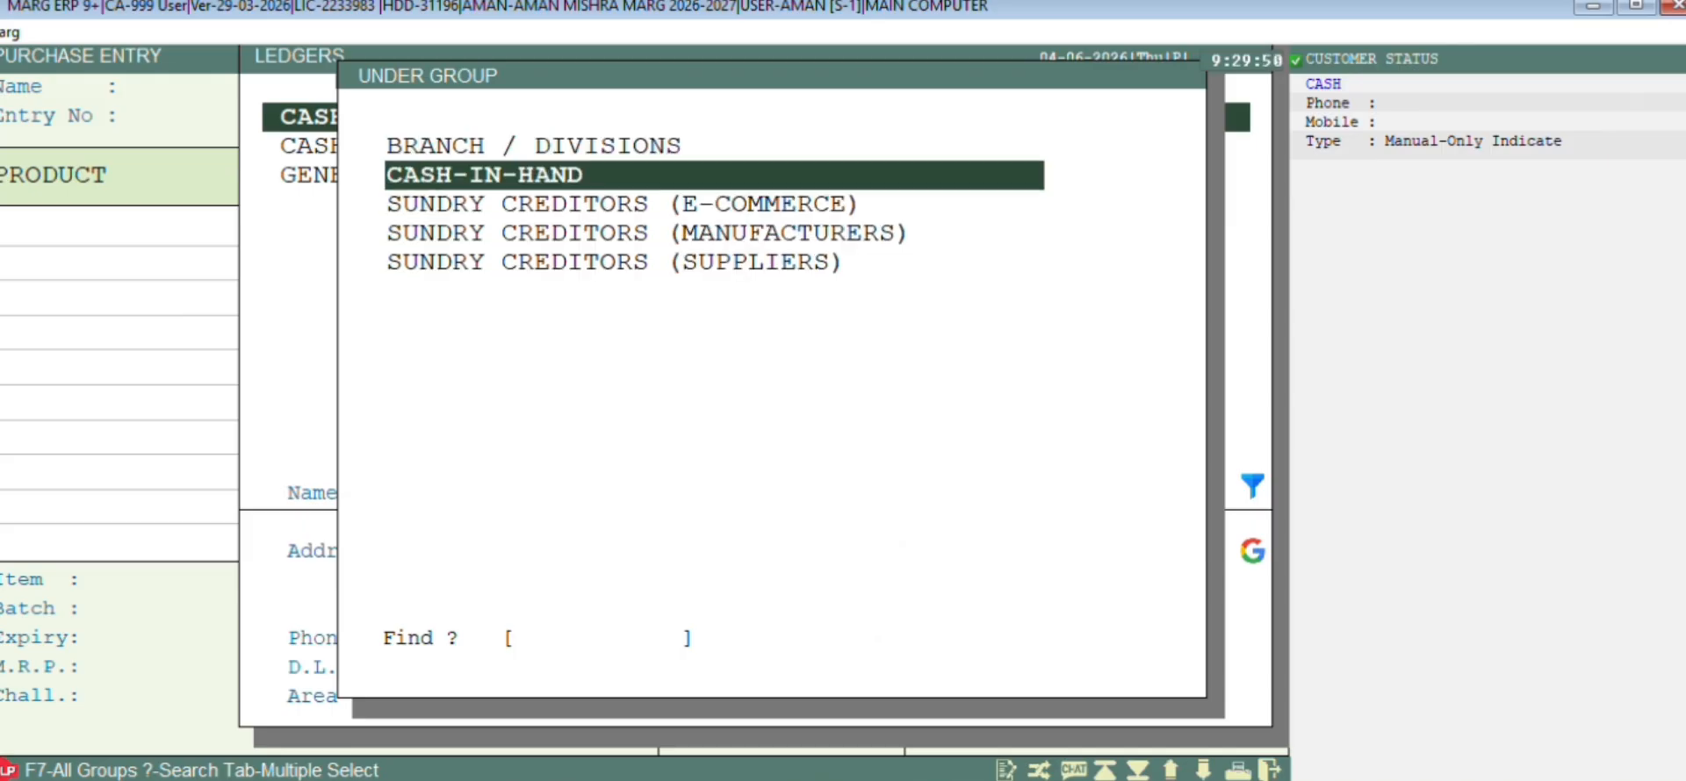
{"action": "key", "text": "Up"}
{"action": "key", "text": "Up"}
{"action": "key", "text": "Down"}
{"action": "key", "text": "Down"}
{"action": "key", "text": "Down"}
{"action": "key", "text": "Down"}
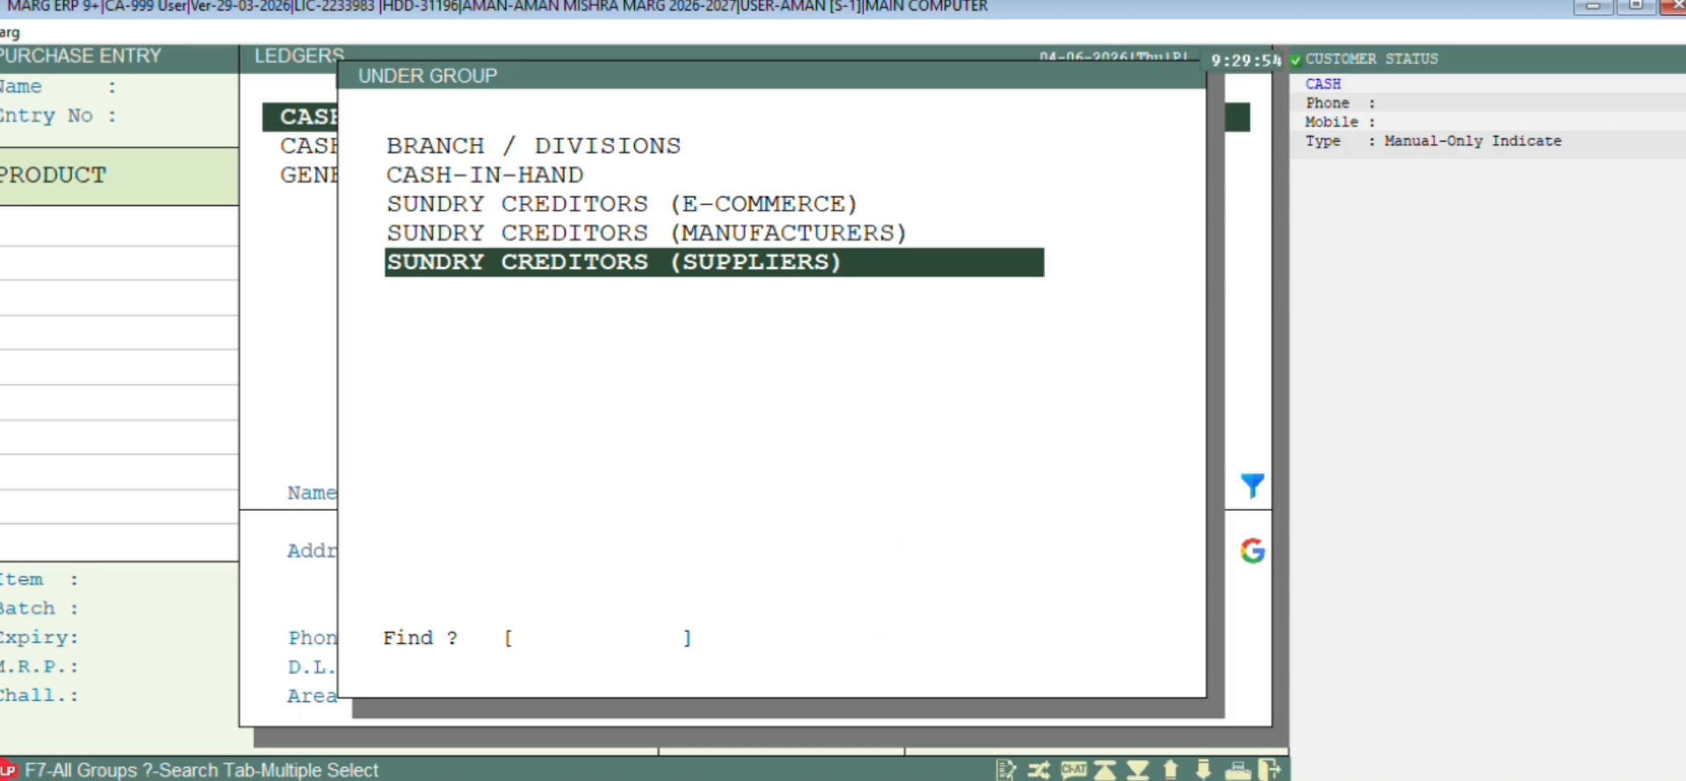
{"action": "key", "text": "Return"}
{"action": "type", "text": "SH"}
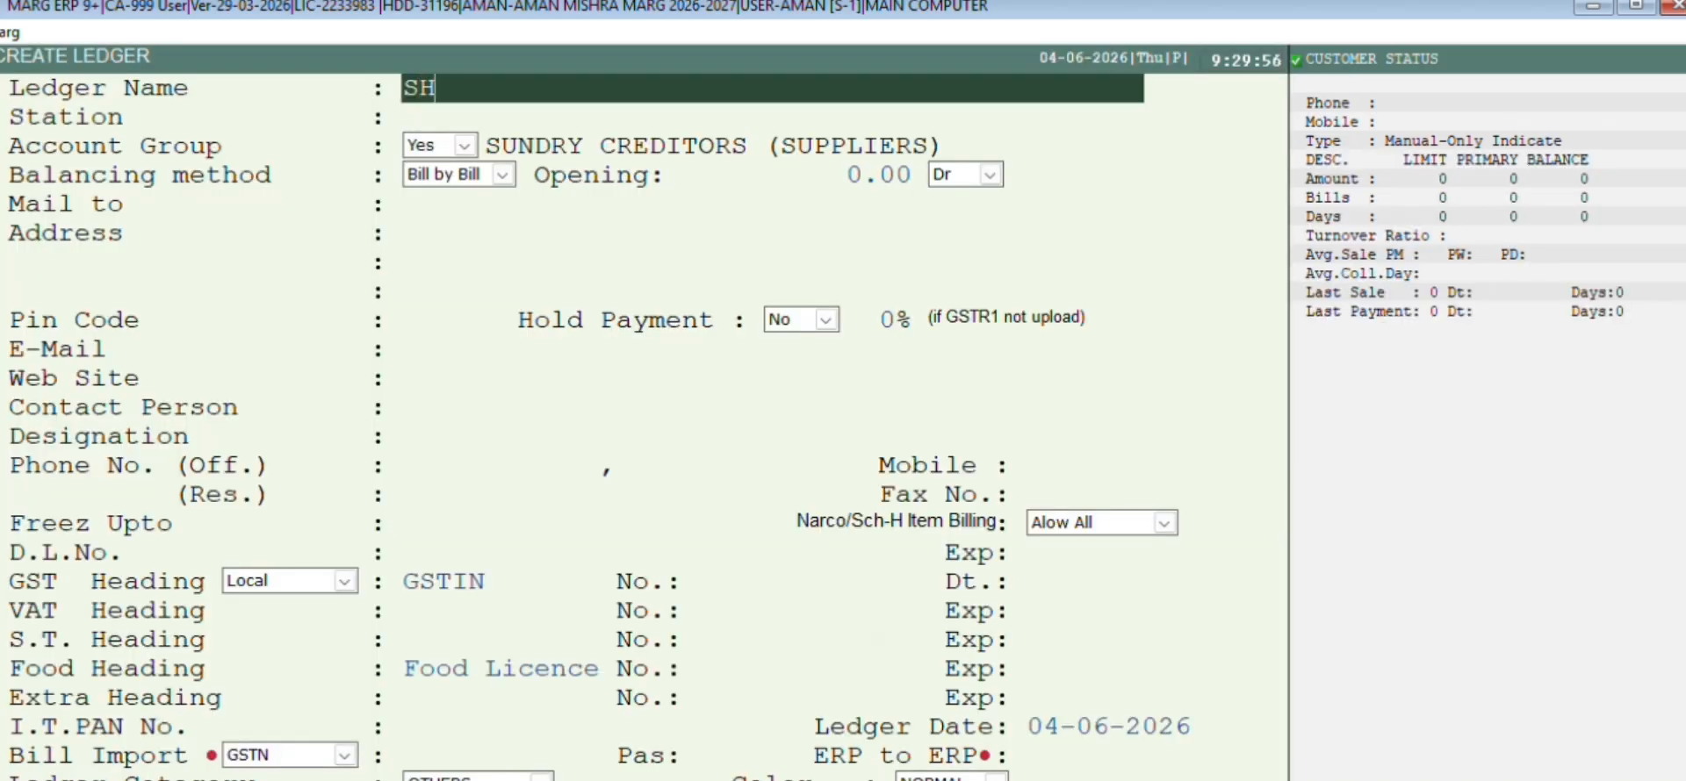
{"action": "type", "text": "IV MEDICAL HALL"}
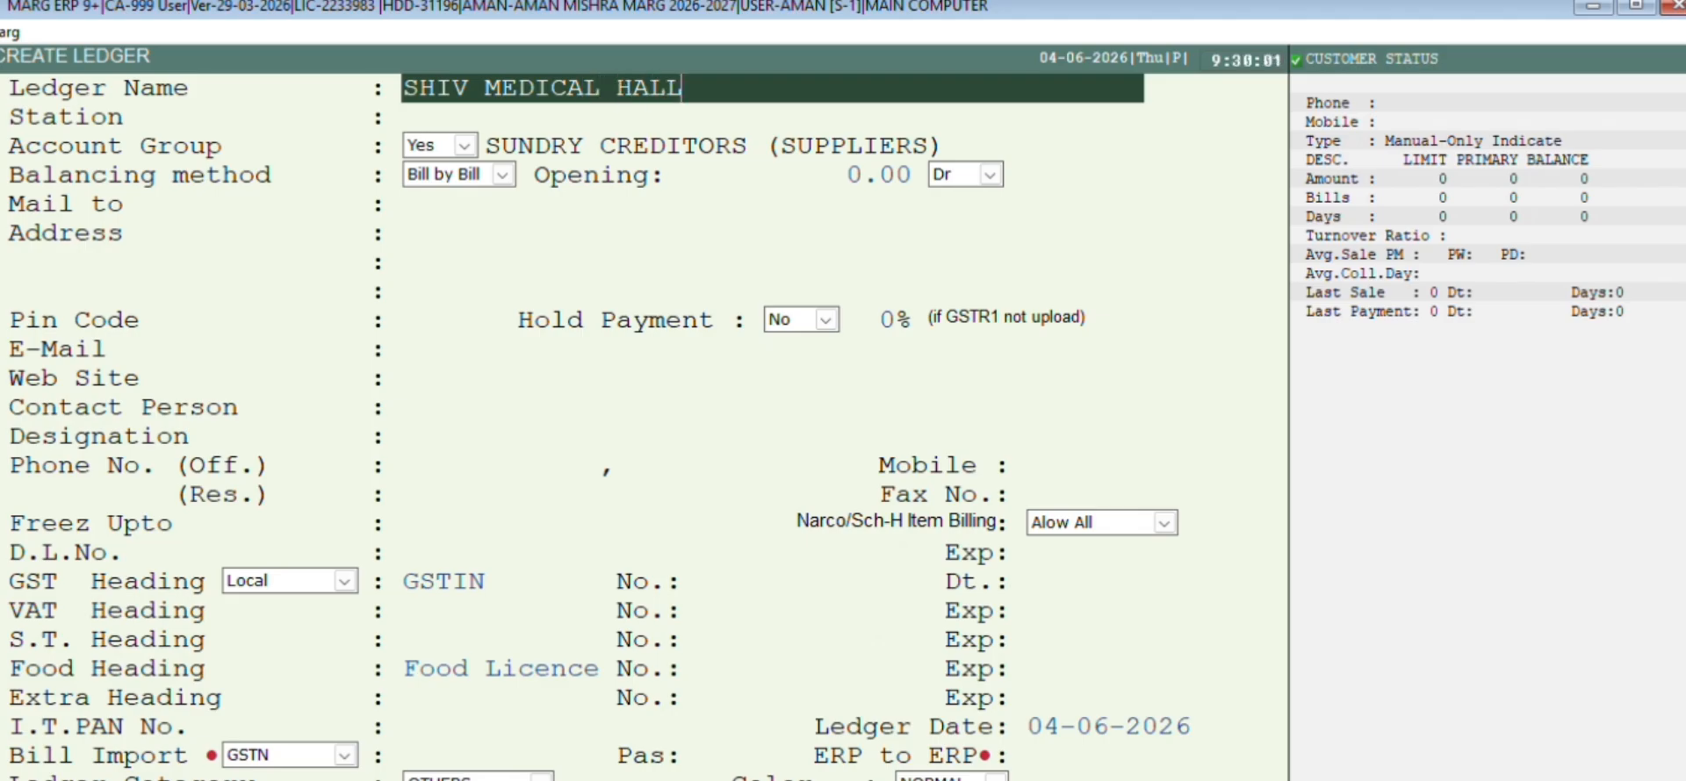
Fill in the supplier's station, mailing name and both address lines
{"action": "key", "text": "Return"}
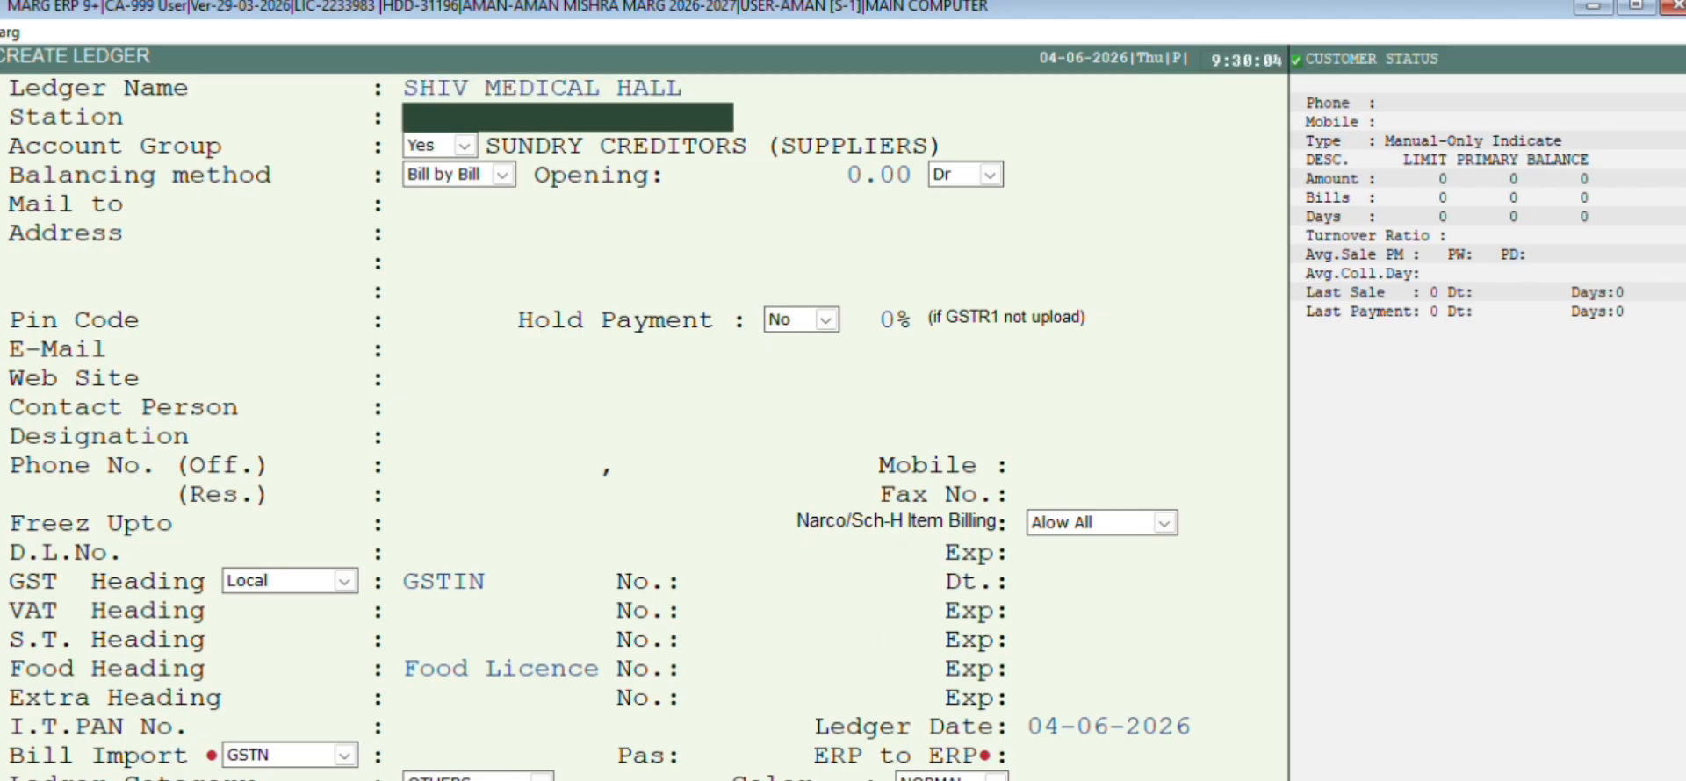
{"action": "type", "text": "TULSIPUR"}
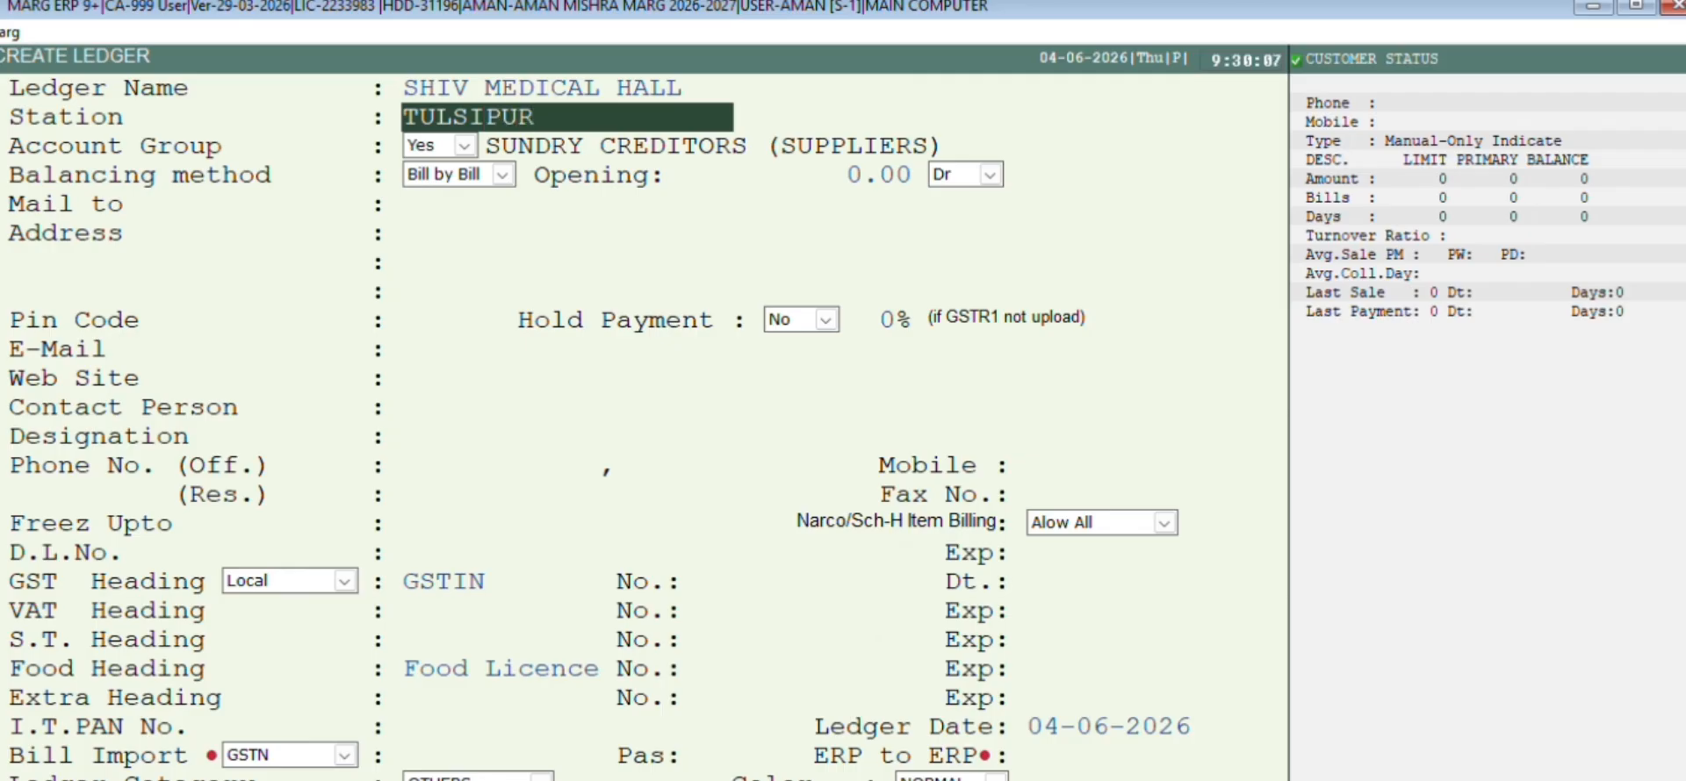
{"action": "key", "text": "Return"}
{"action": "key", "text": "Return"}
{"action": "key", "text": "Return"}
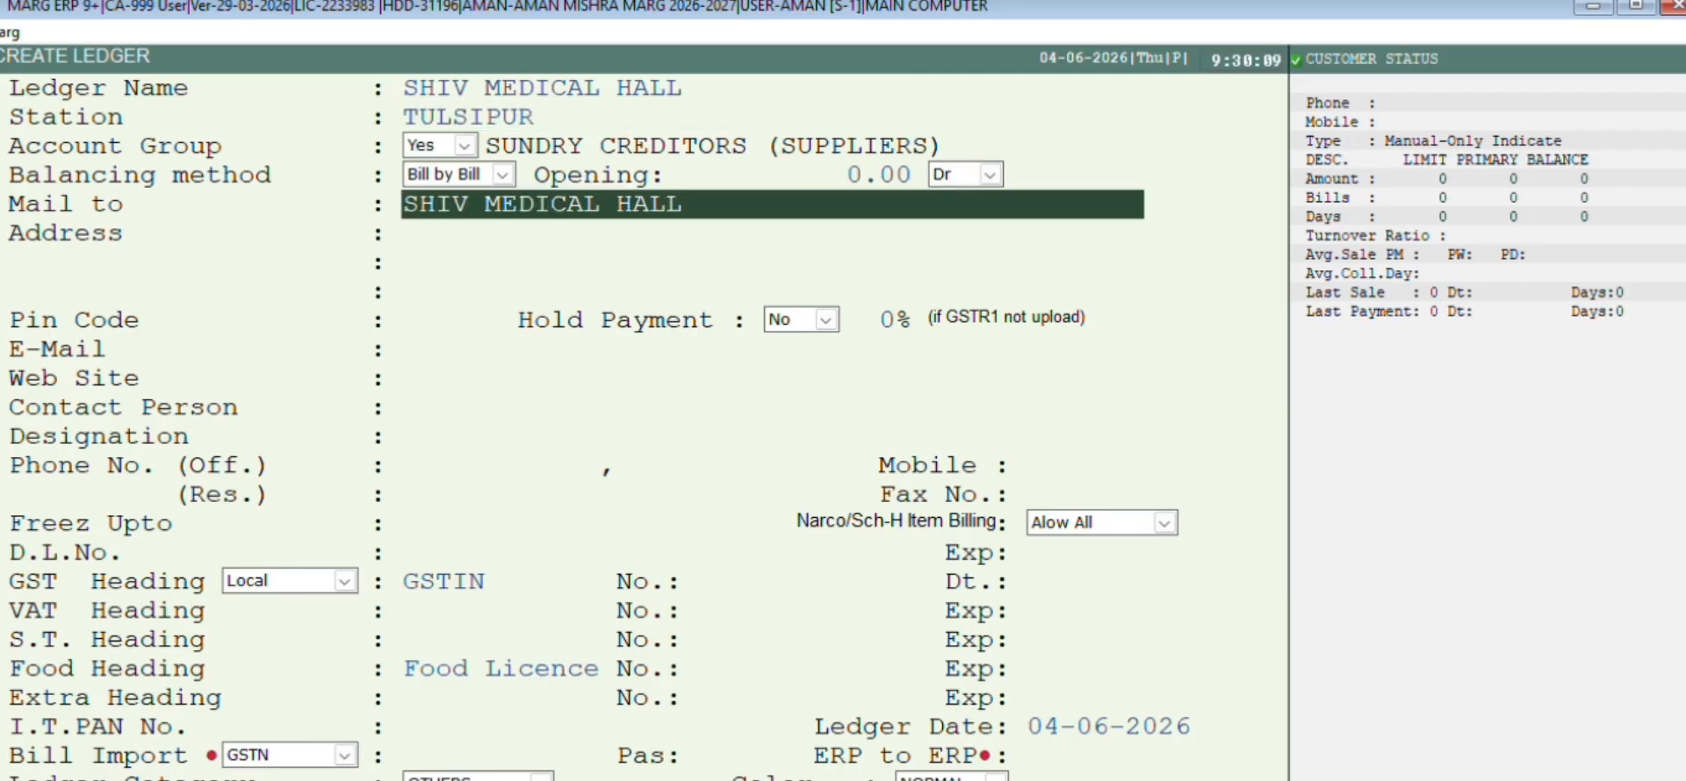
{"action": "key", "text": "Return"}
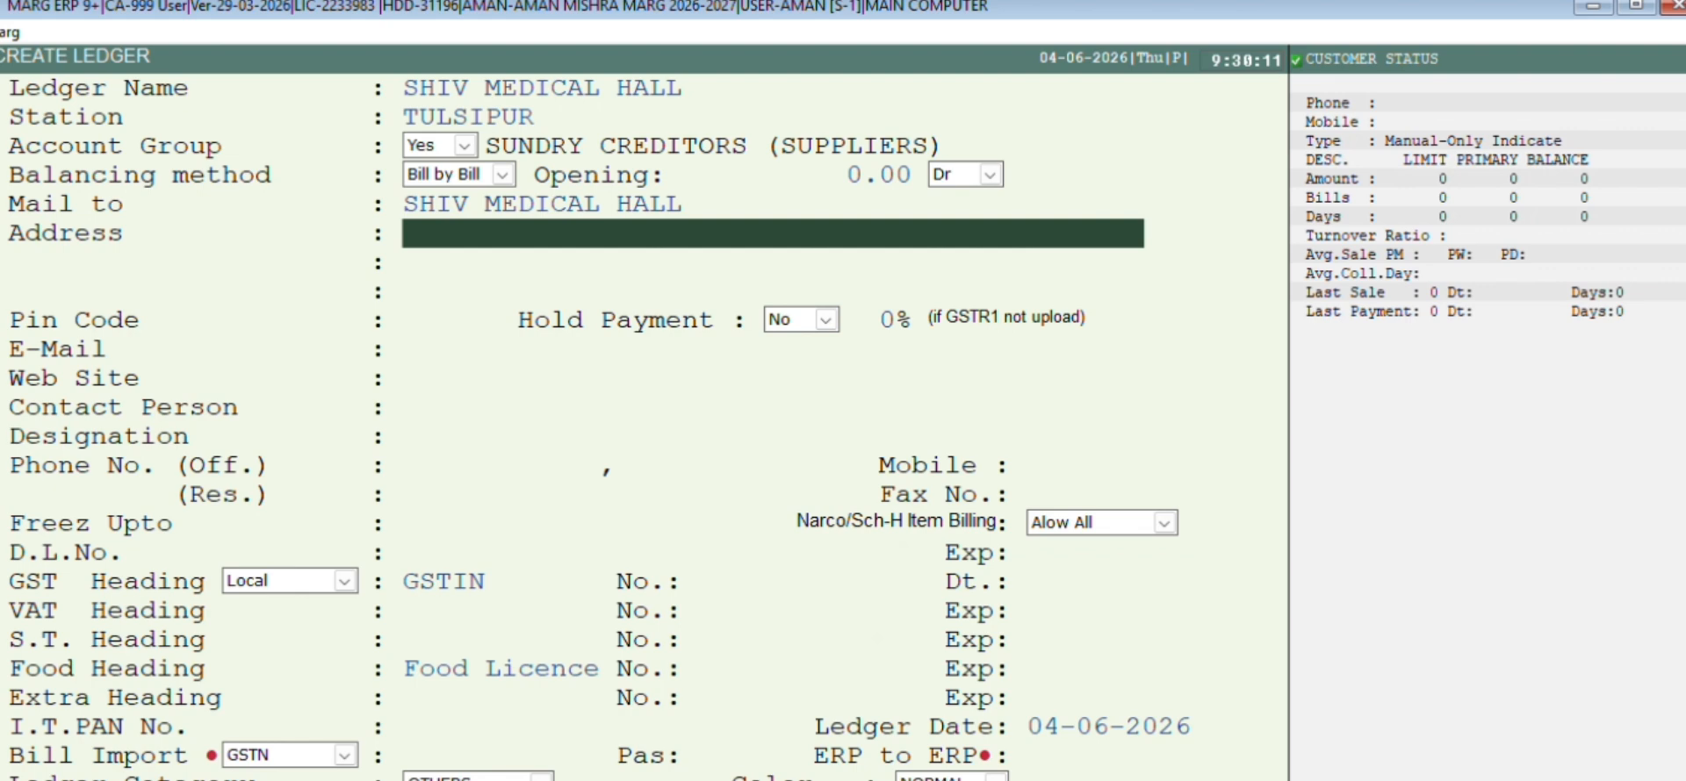
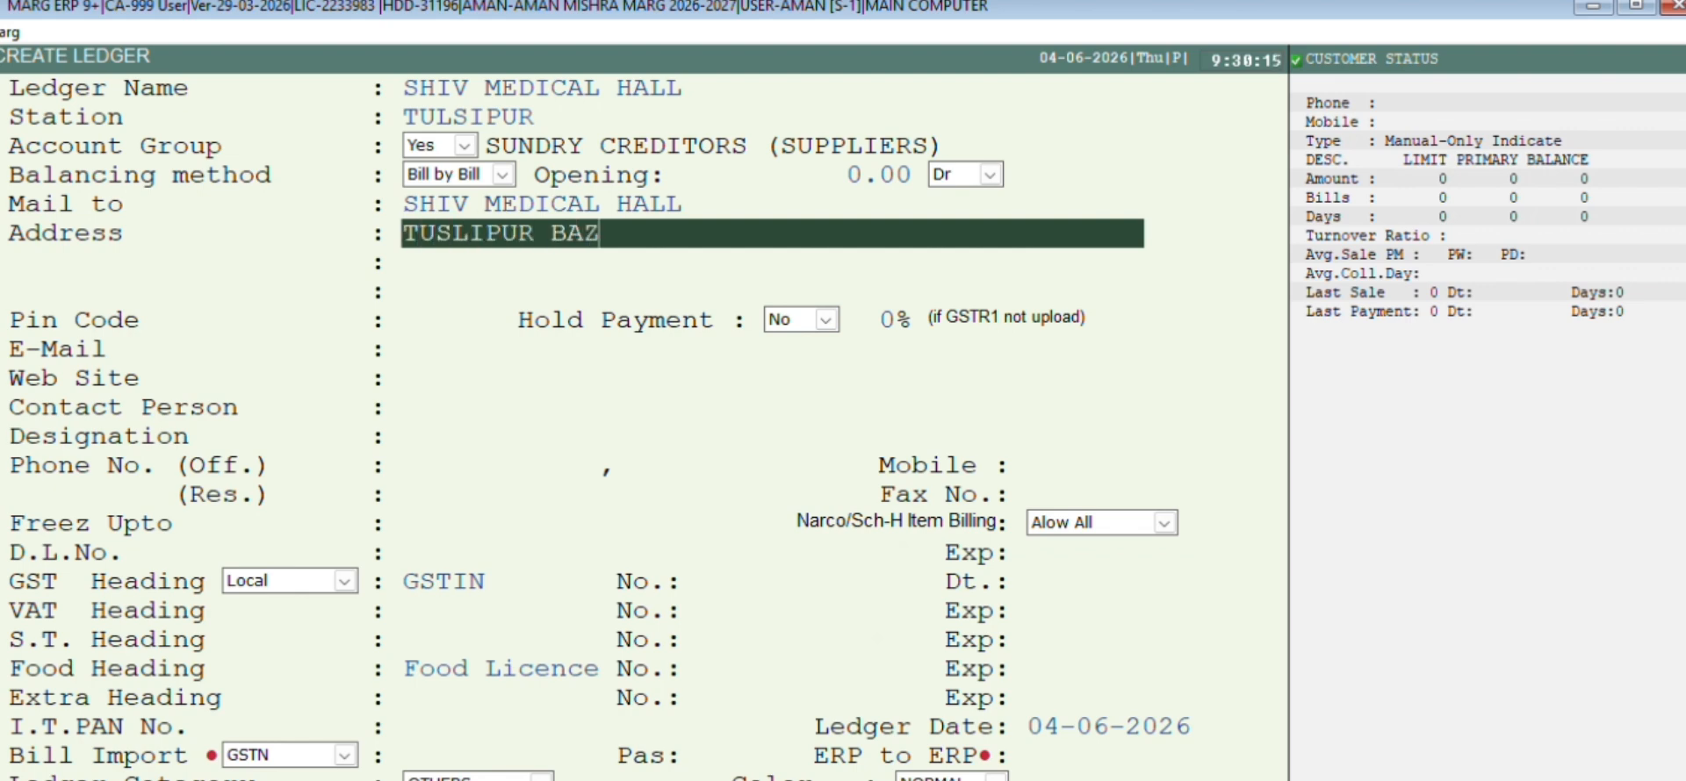
{"action": "key", "text": "Return"}
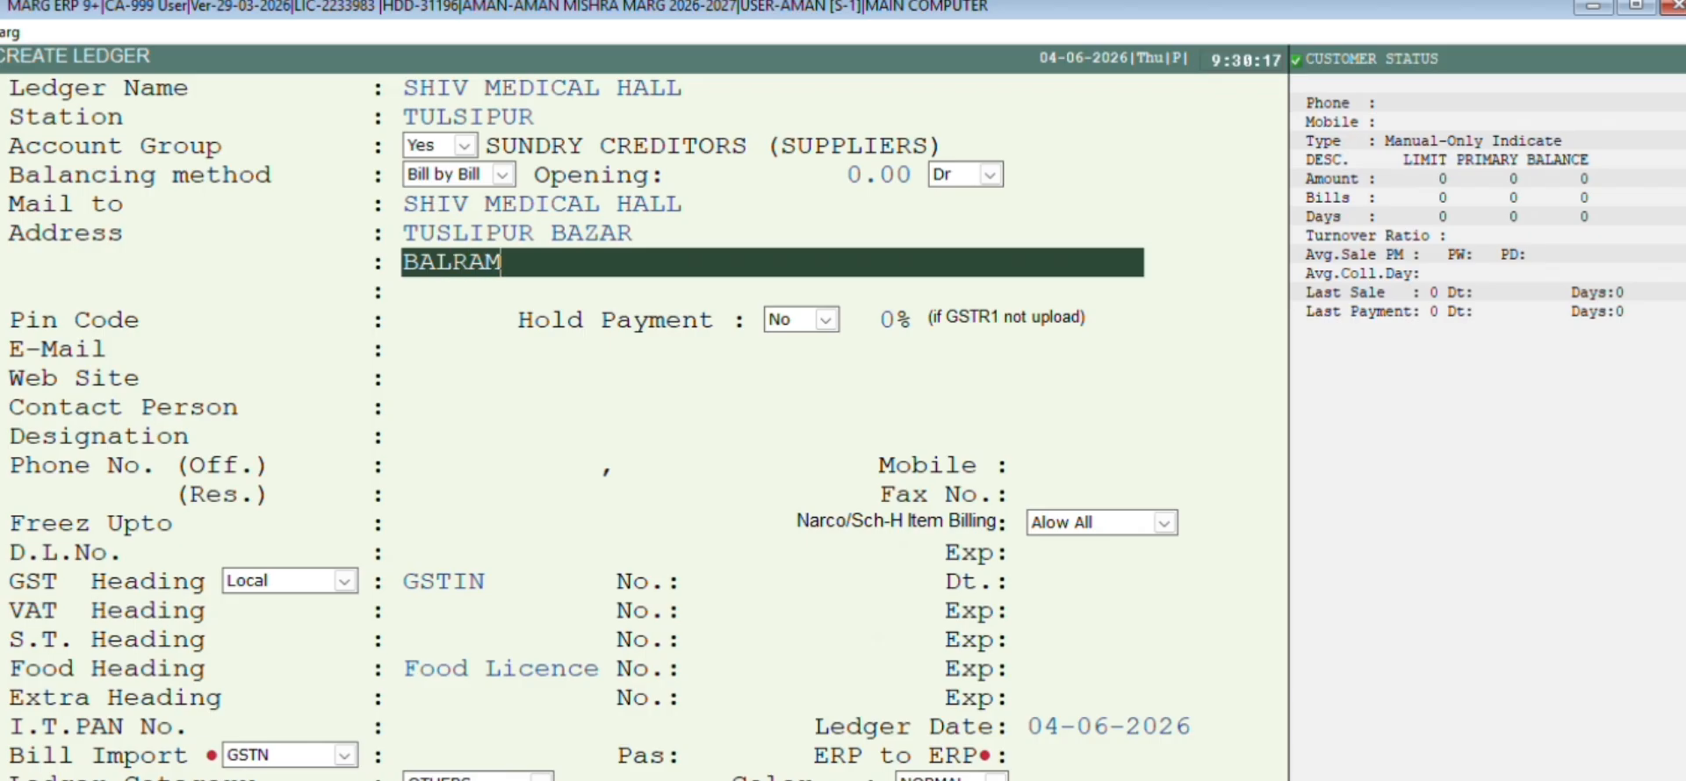
{"action": "key", "text": "Return"}
{"action": "key", "text": "Return"}
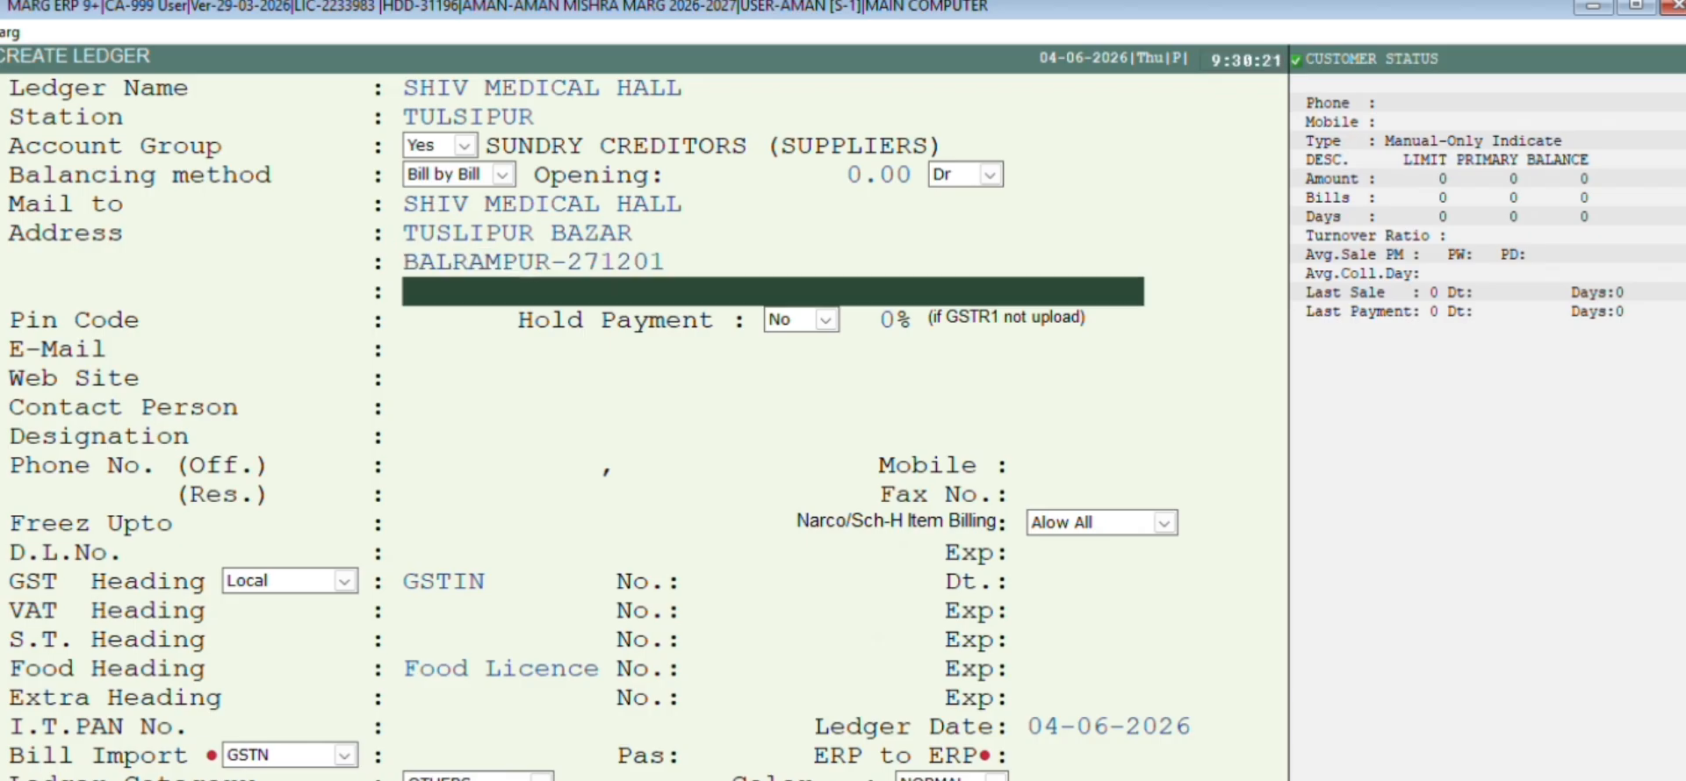
{"action": "key", "text": "Return"}
{"action": "key", "text": "Return"}
{"action": "key", "text": "Return"}
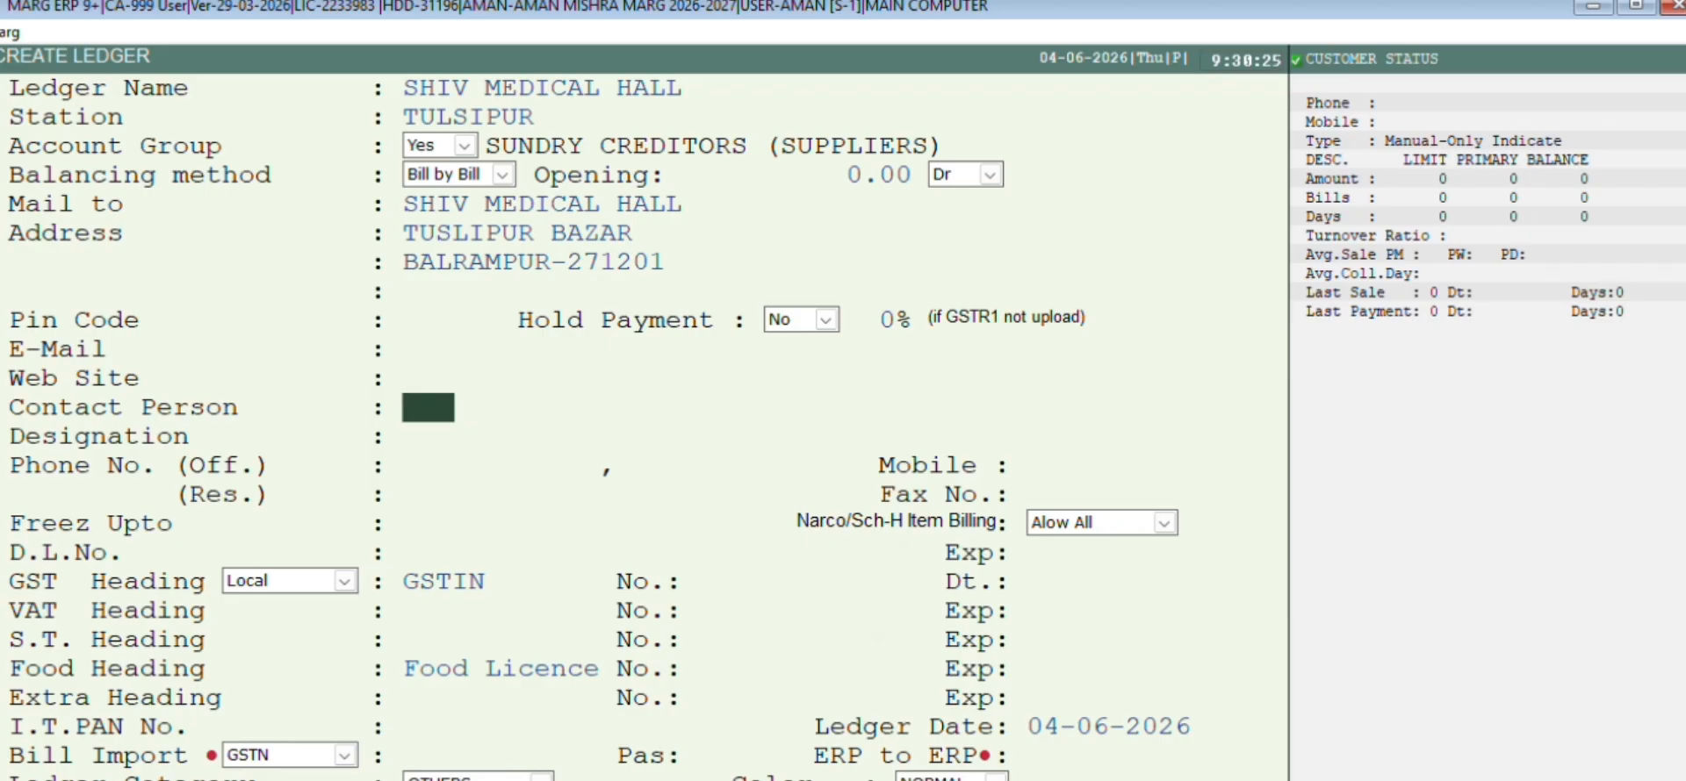
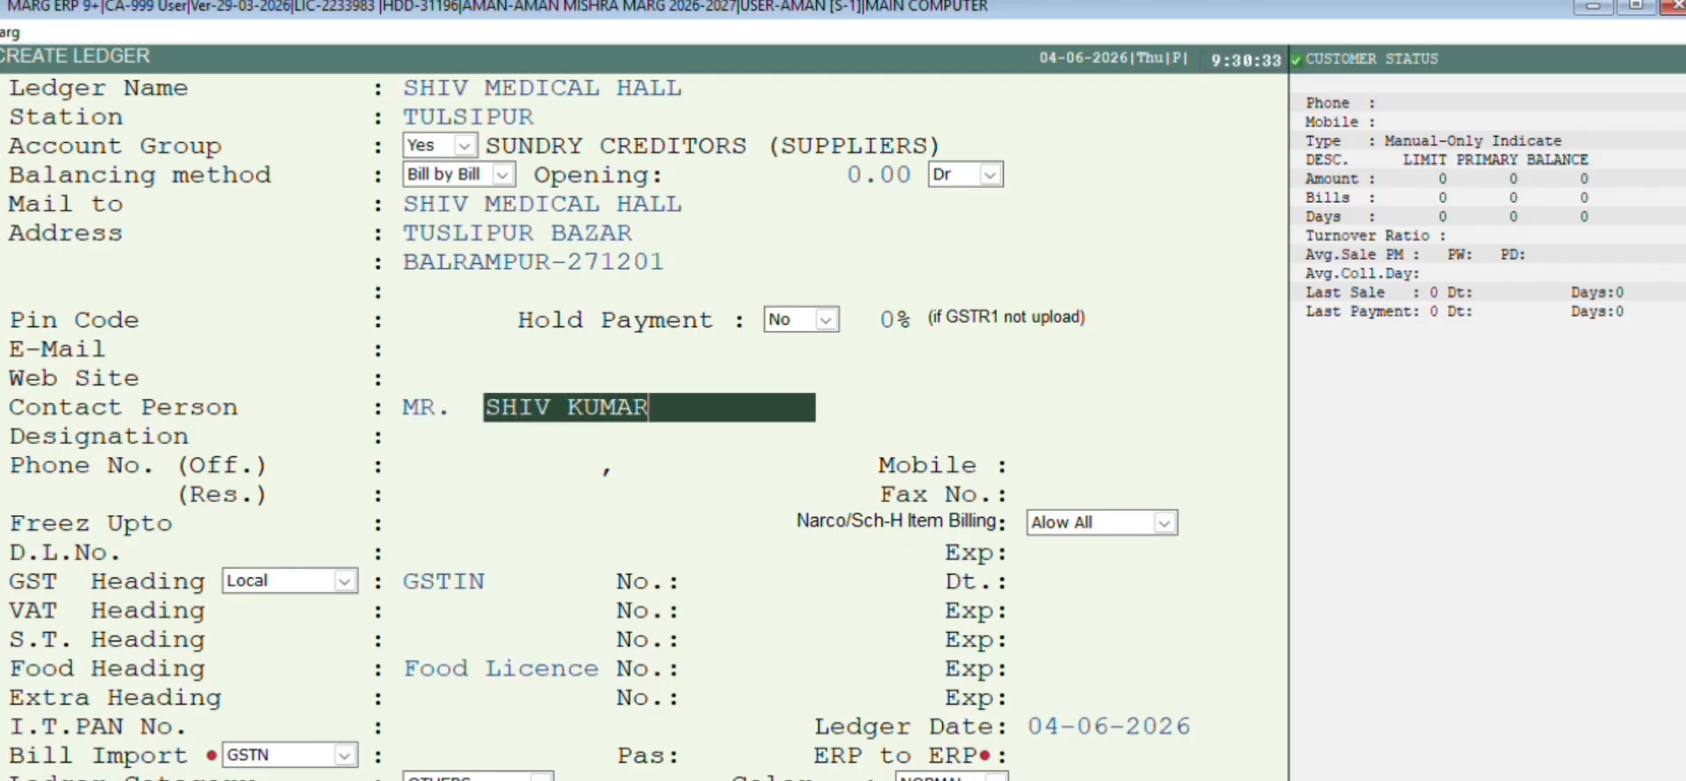
Enter the contact person's name and surname, designation PRO and the mobile number
{"action": "key", "text": "Return"}
{"action": "key", "text": "Return"}
{"action": "key", "text": "Up"}
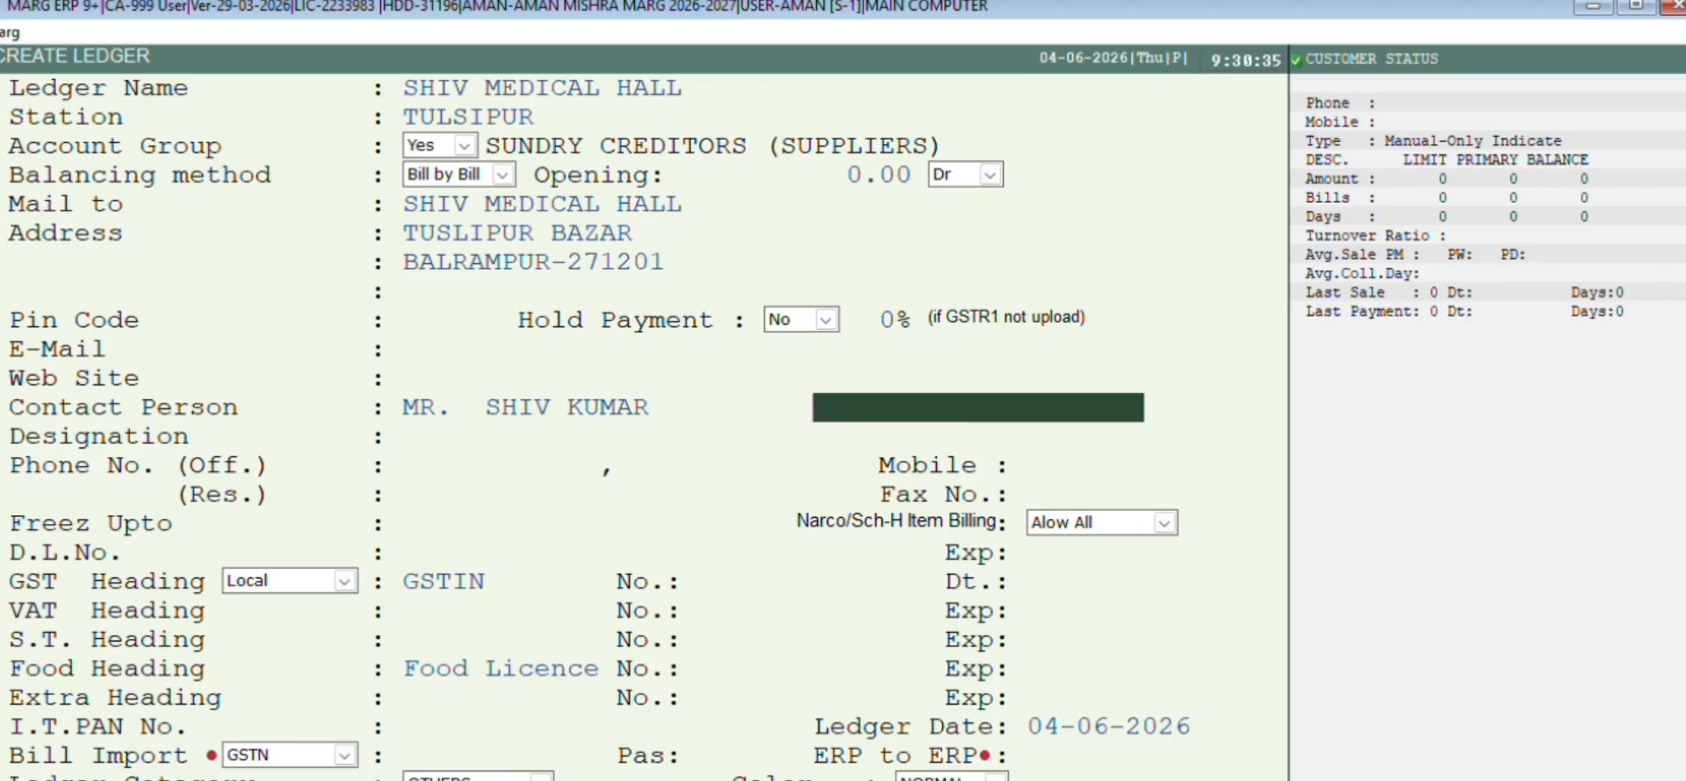
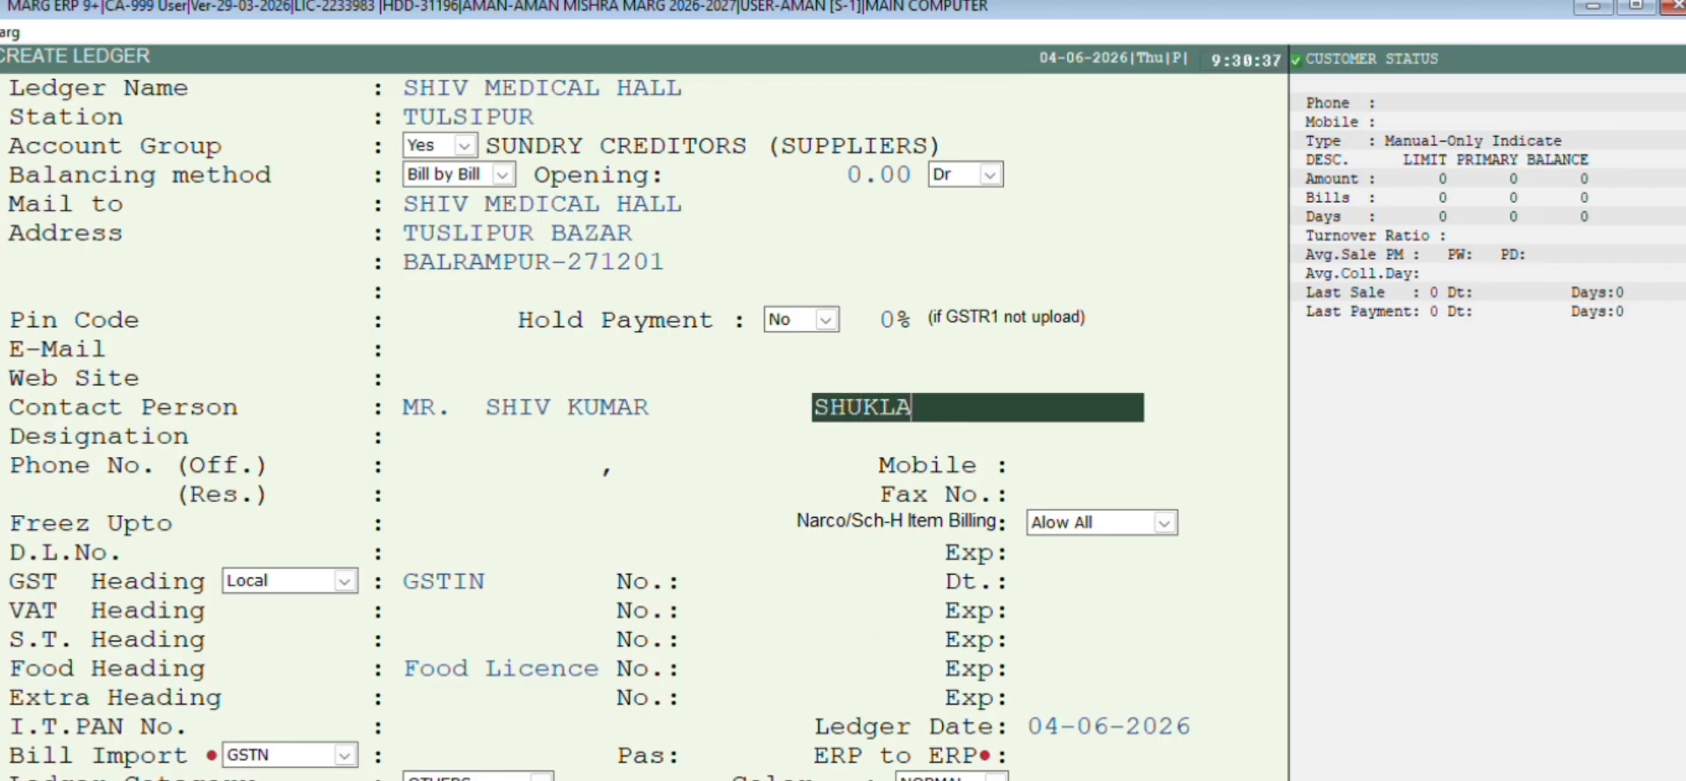
{"action": "key", "text": "Return"}
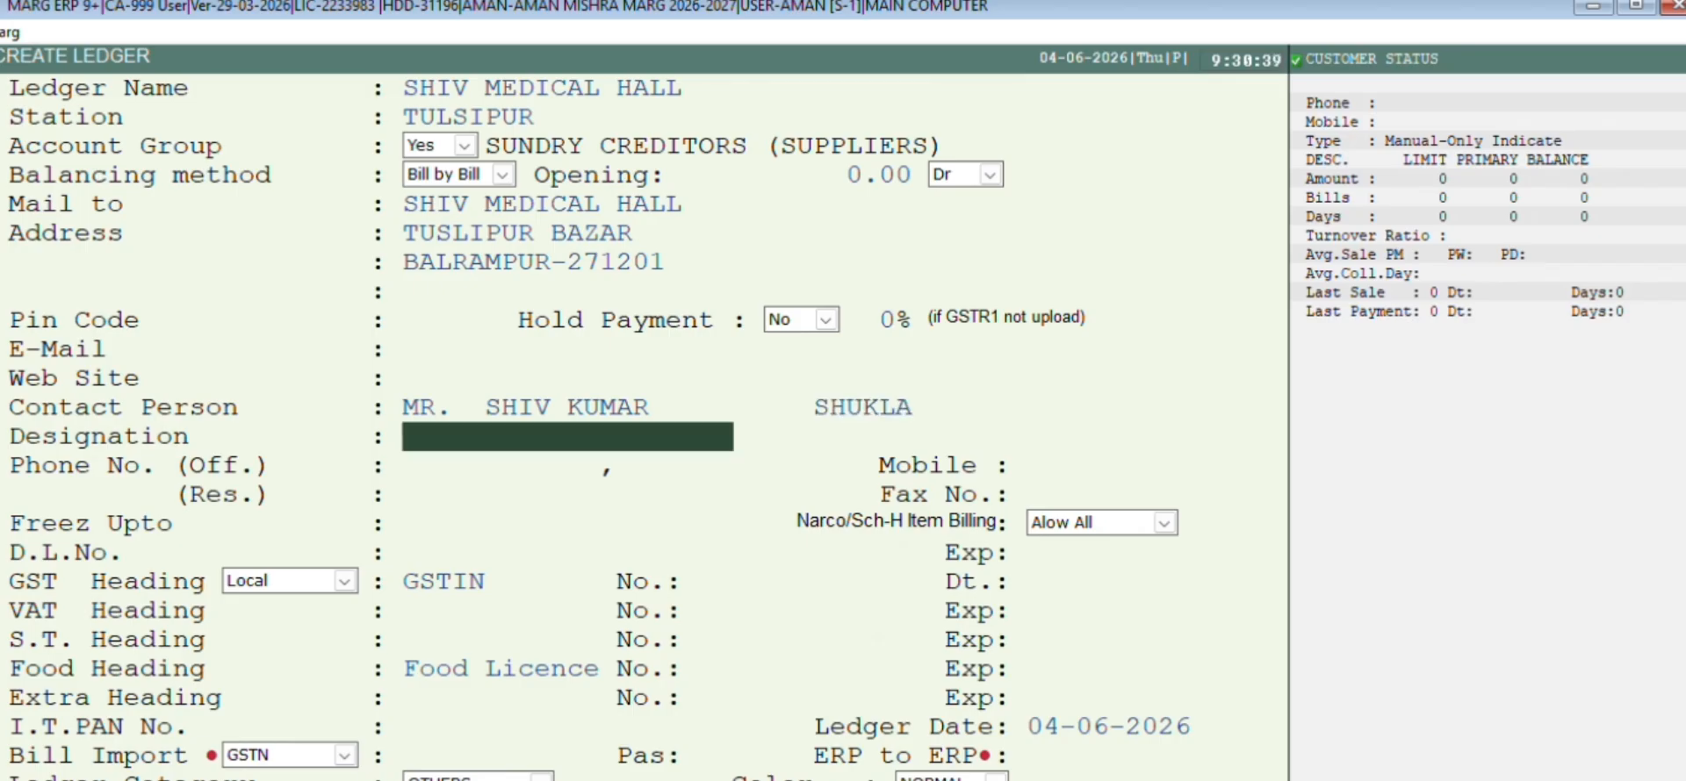
{"action": "type", "text": "PRO"}
{"action": "key", "text": "Return"}
{"action": "key", "text": "Return"}
{"action": "key", "text": "Return"}
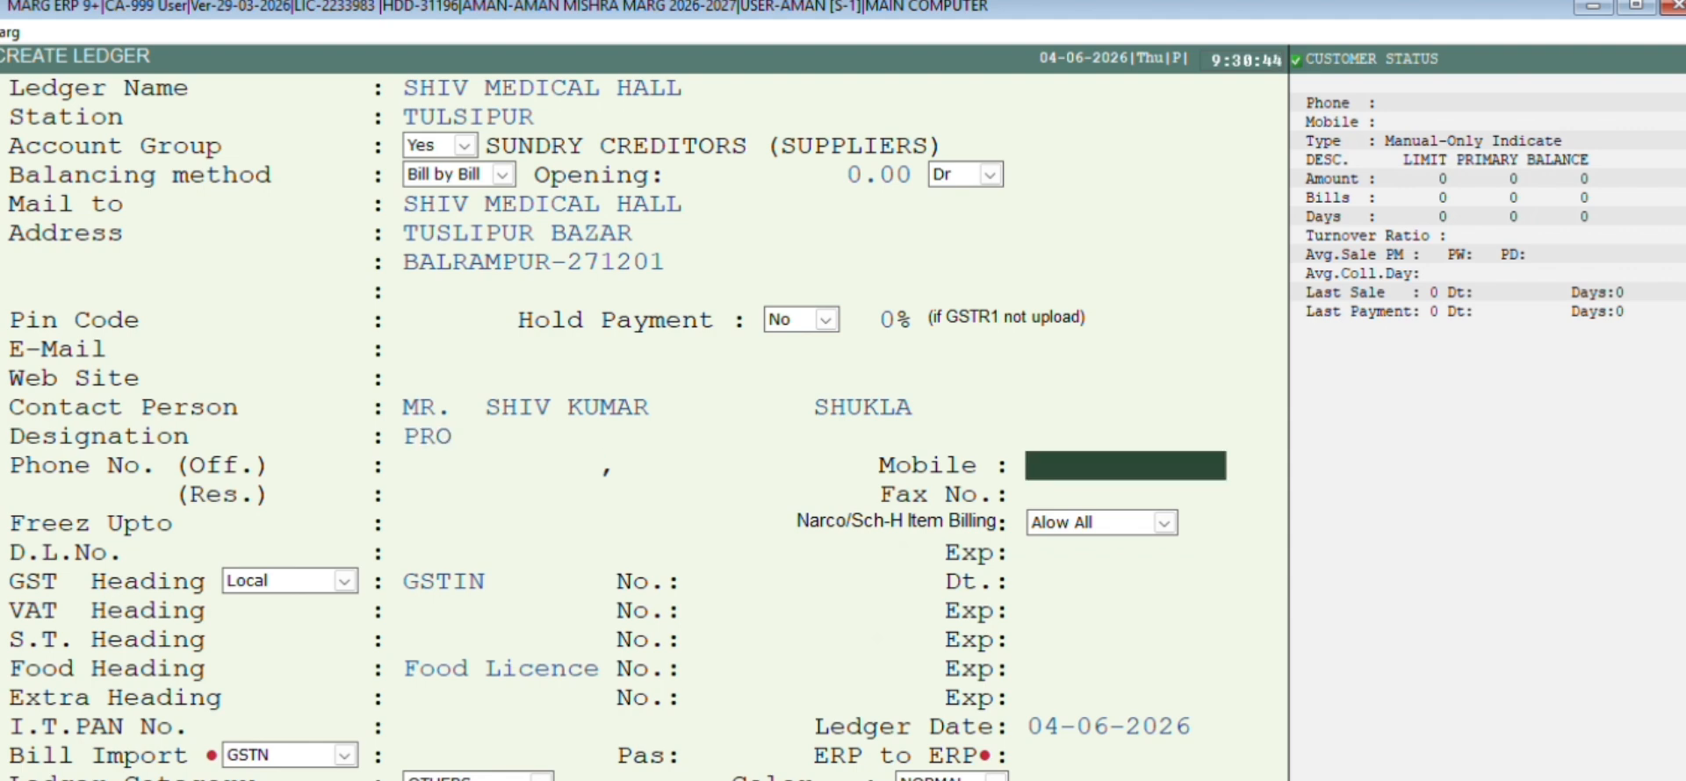
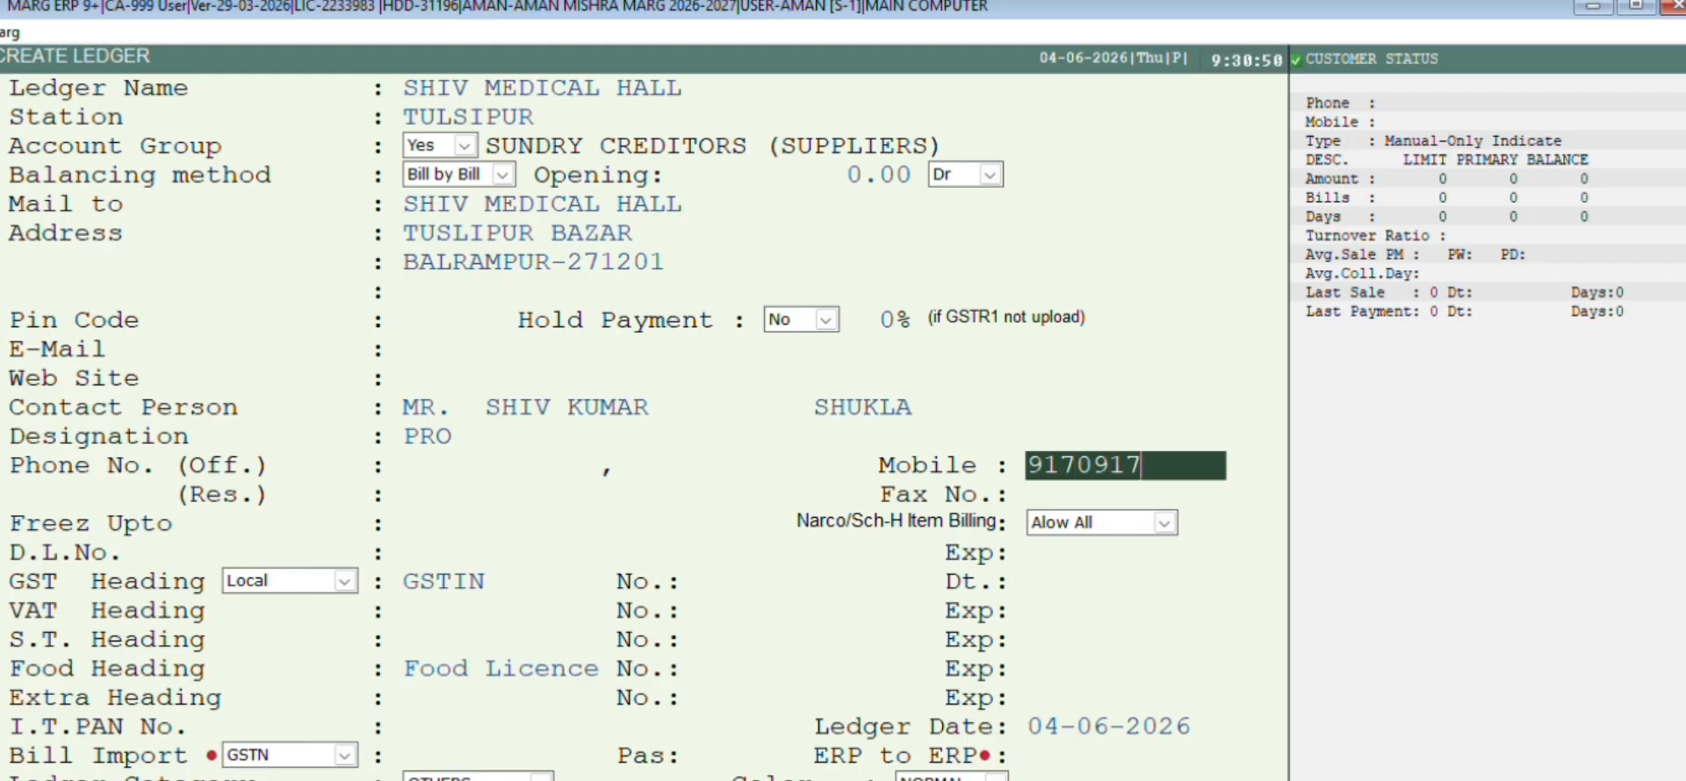
{"action": "key", "text": "Return"}
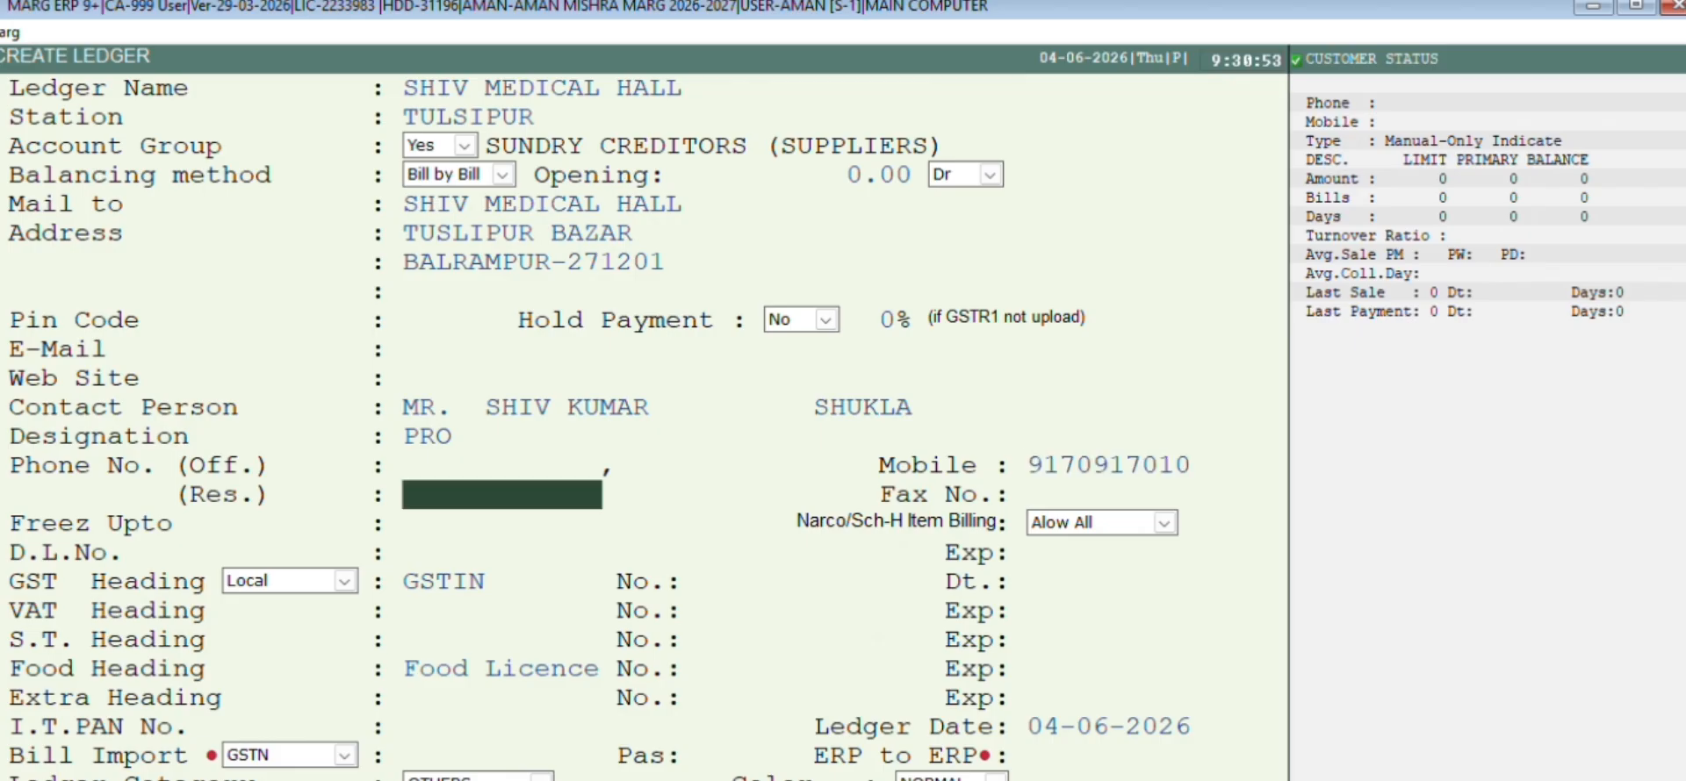
Enter the supplier's two drug licence numbers, separated by a comma
{"action": "key", "text": "Return"}
{"action": "key", "text": "Return"}
{"action": "key", "text": "Return"}
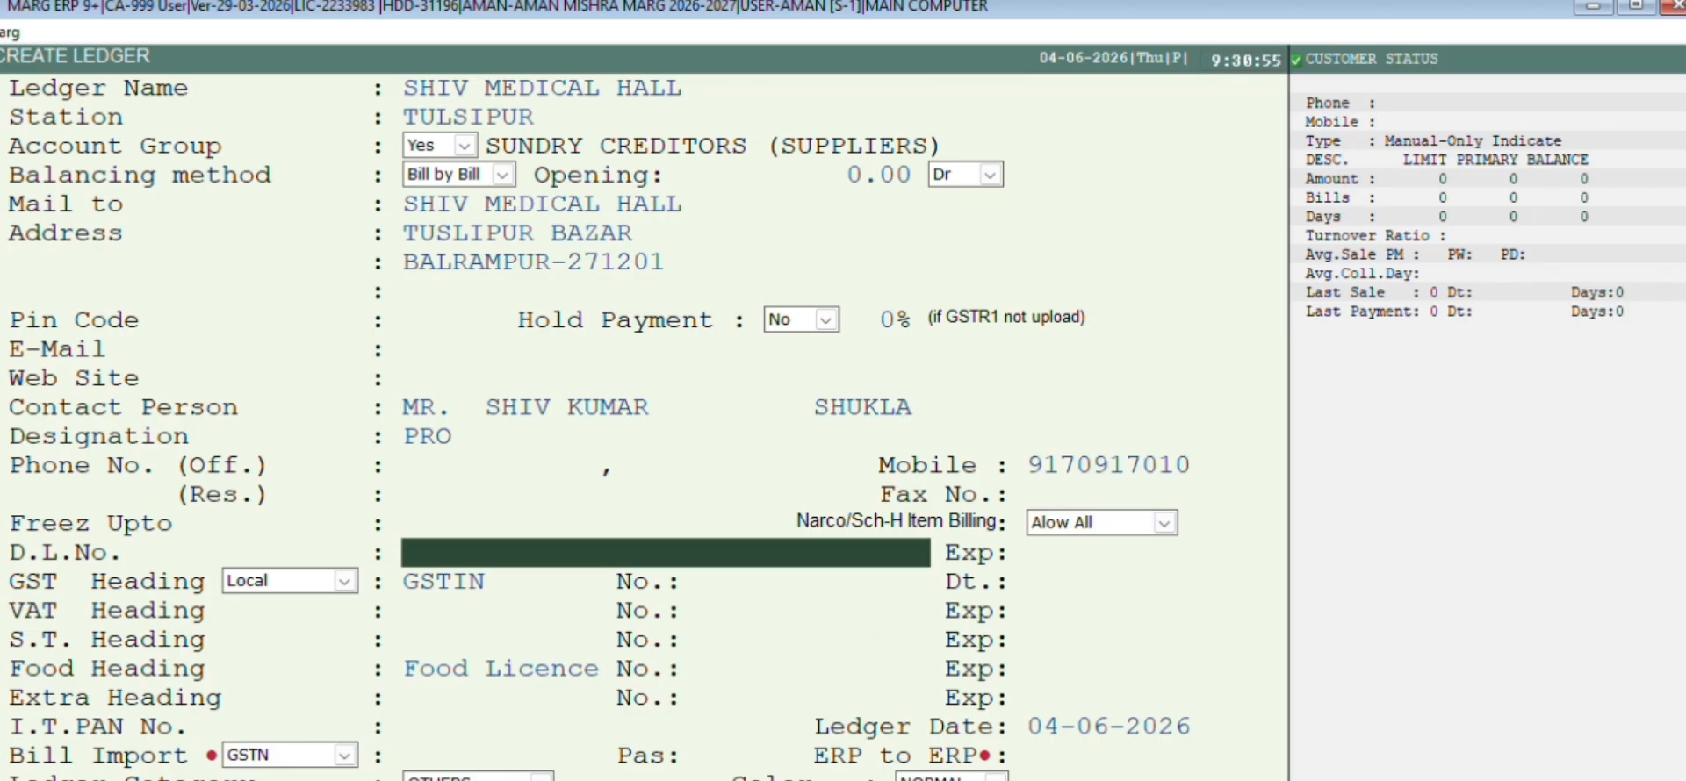
{"action": "type", "text": "UP4720B0000"}
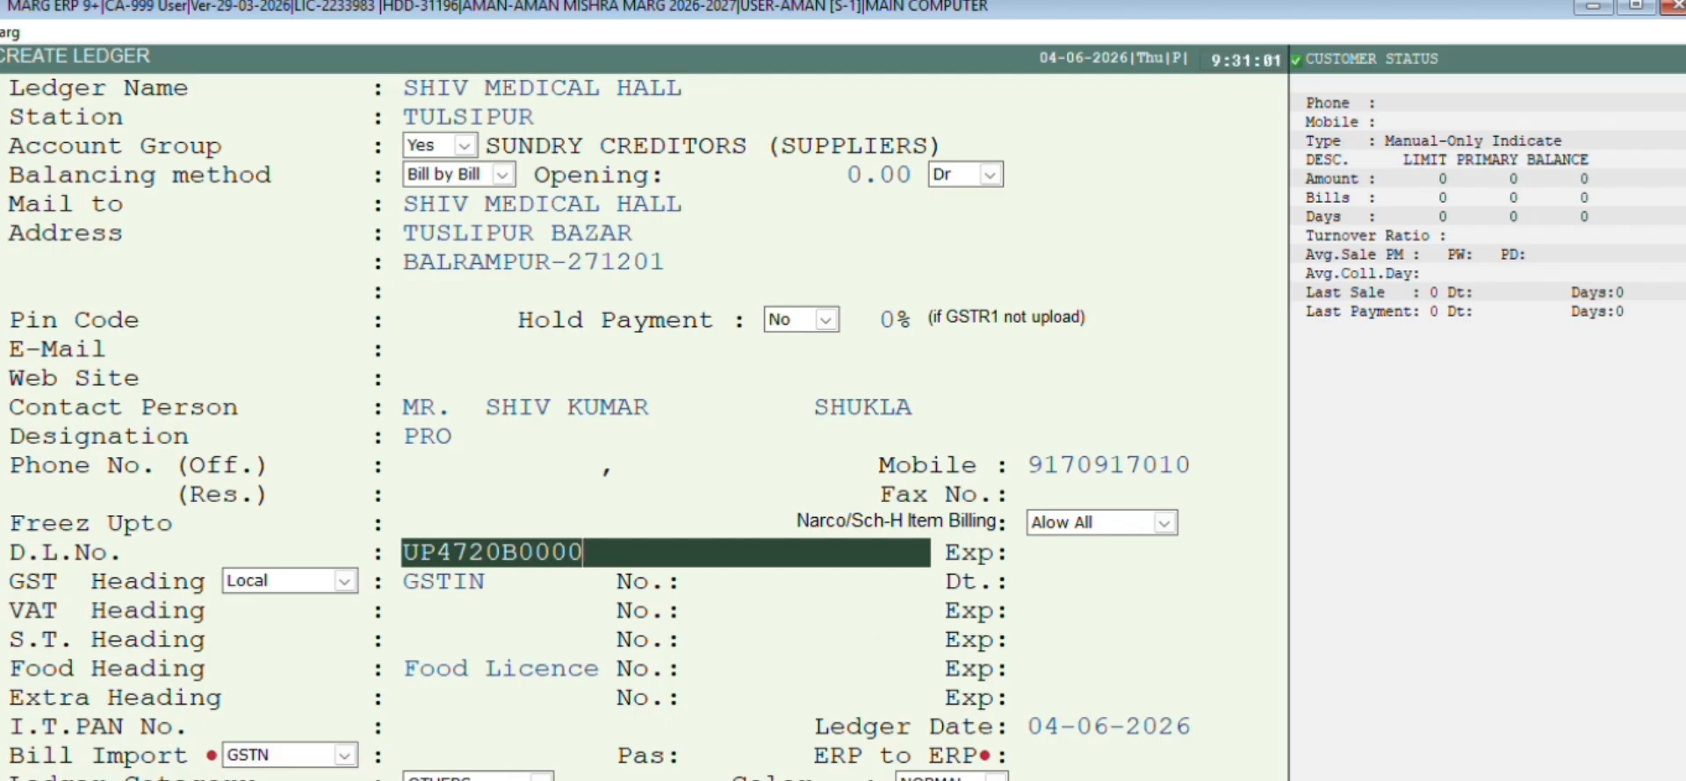
{"action": "key", "text": "BackSpace"}
{"action": "type", "text": "123,UP4721B"}
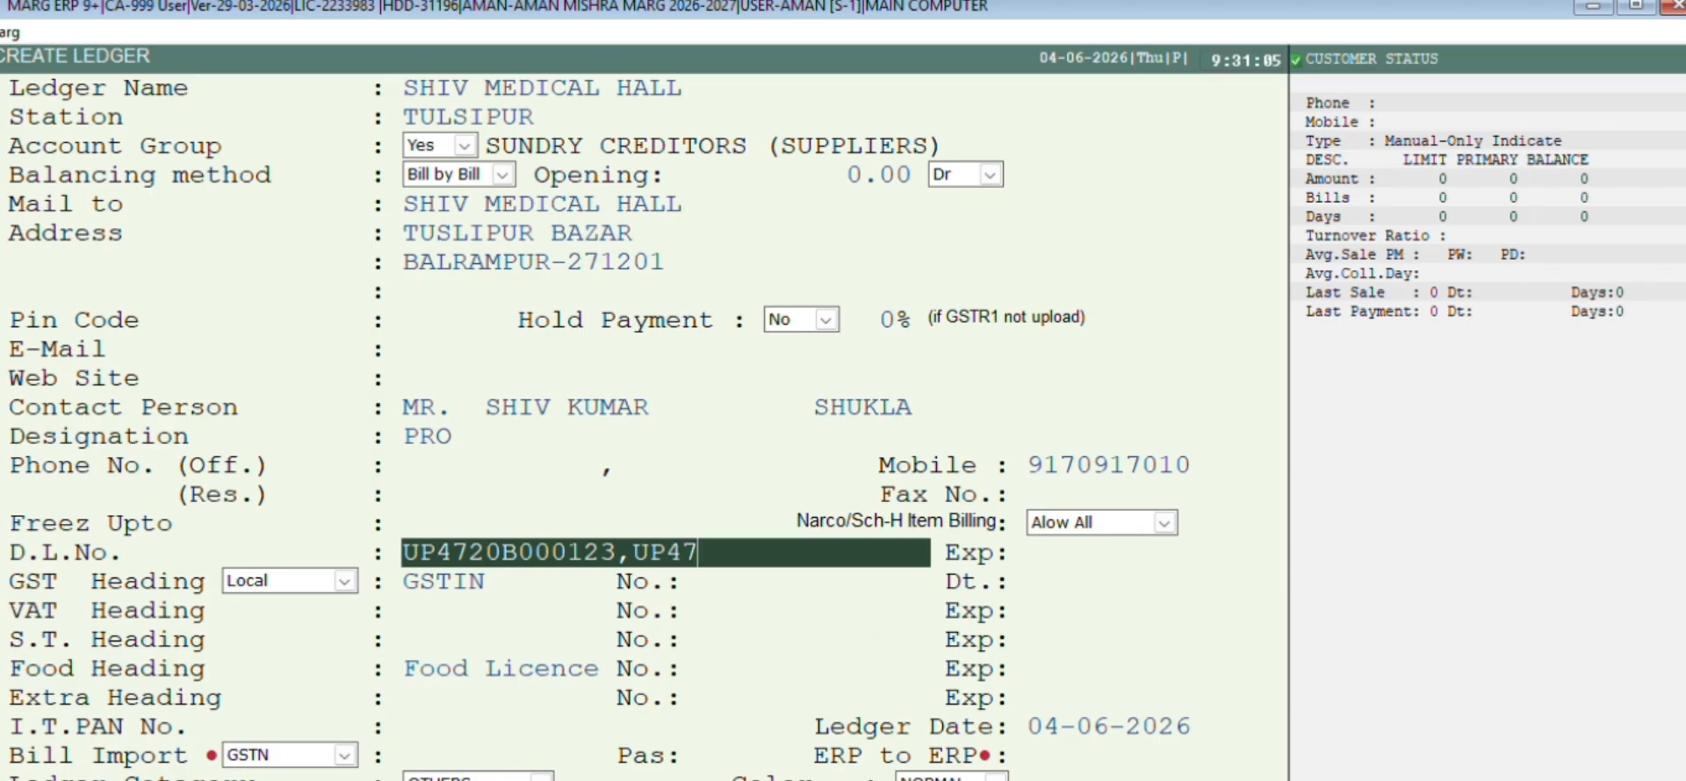
{"action": "type", "text": "000124"}
{"action": "key", "text": "Return"}
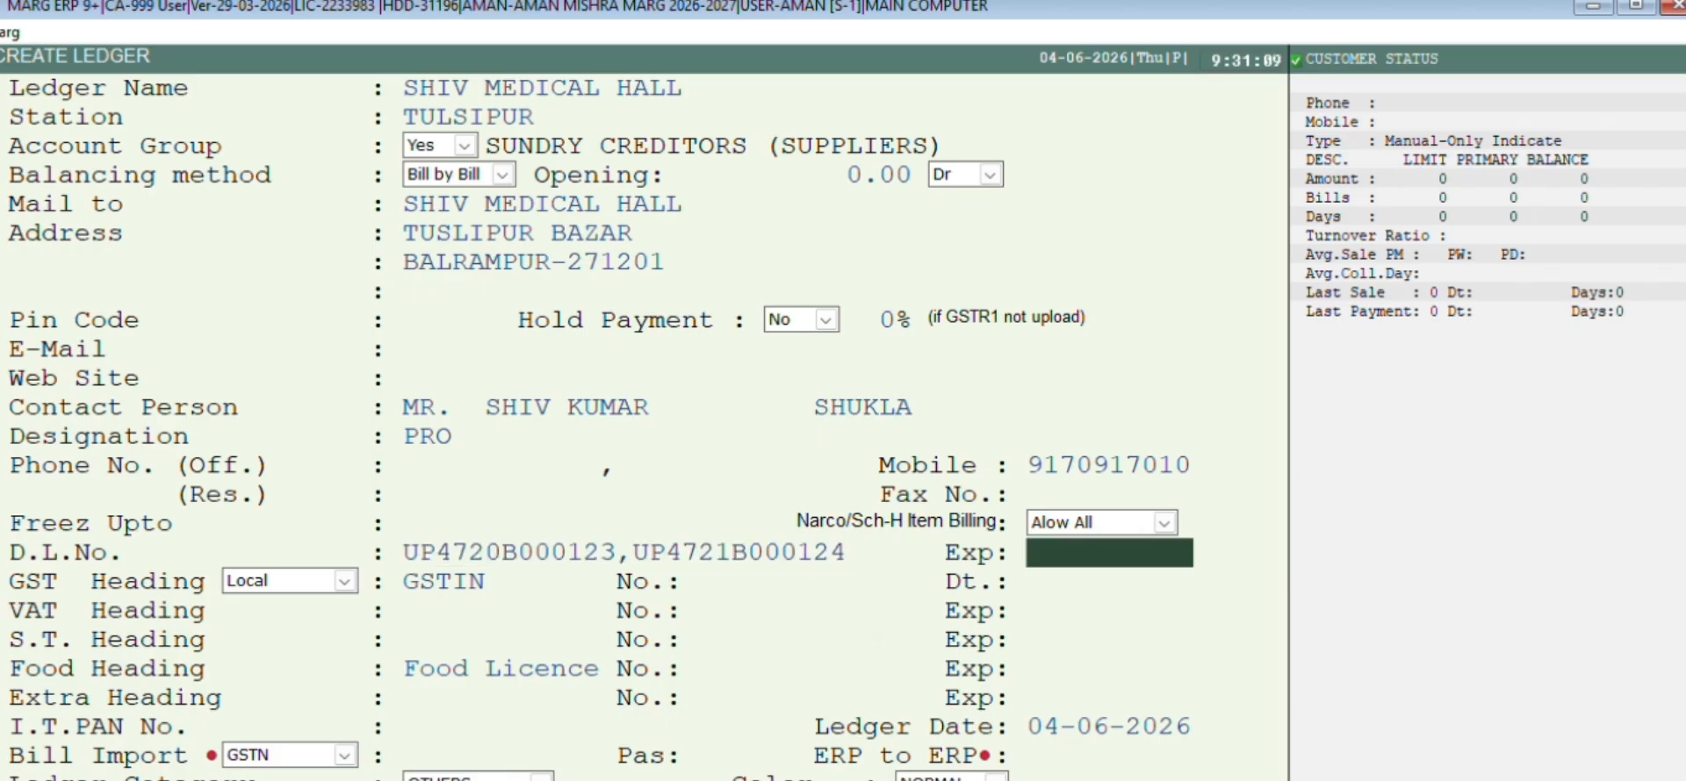
{"action": "key", "text": "Return"}
{"action": "left_click", "coordinate": [1108, 553]}
Enter the supplier's GSTIN so the PAN fills in, then save the ledger
{"action": "key", "text": "Return"}
{"action": "key", "text": "Return"}
{"action": "key", "text": "Return"}
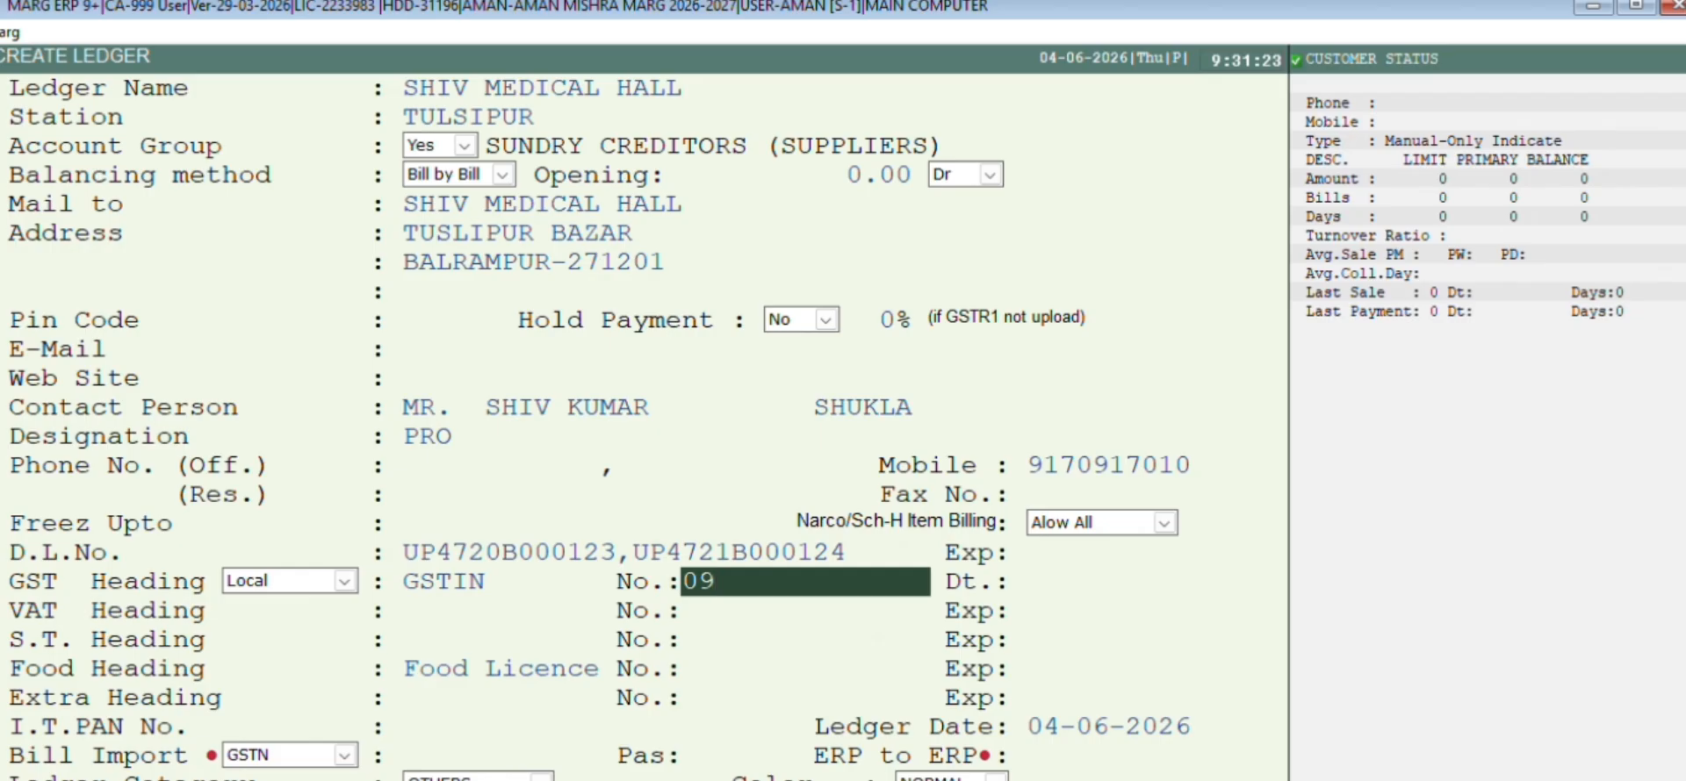
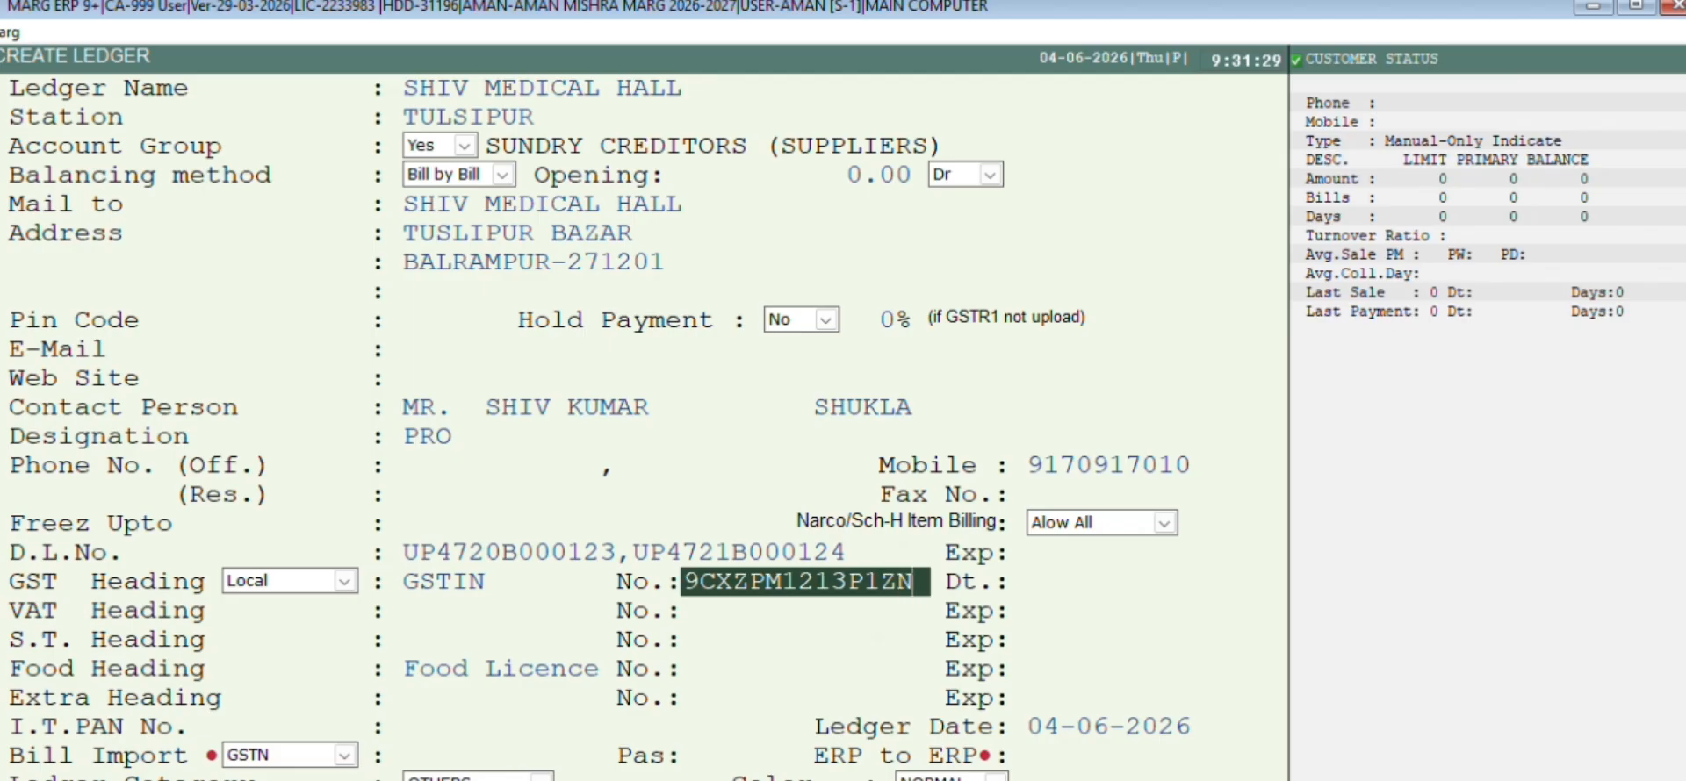
{"action": "key", "text": "Return"}
{"action": "key", "text": "Return"}
{"action": "key", "text": "Return"}
{"action": "key", "text": "Return"}
{"action": "key", "text": "Return"}
{"action": "key", "text": "Return"}
{"action": "key", "text": "Return"}
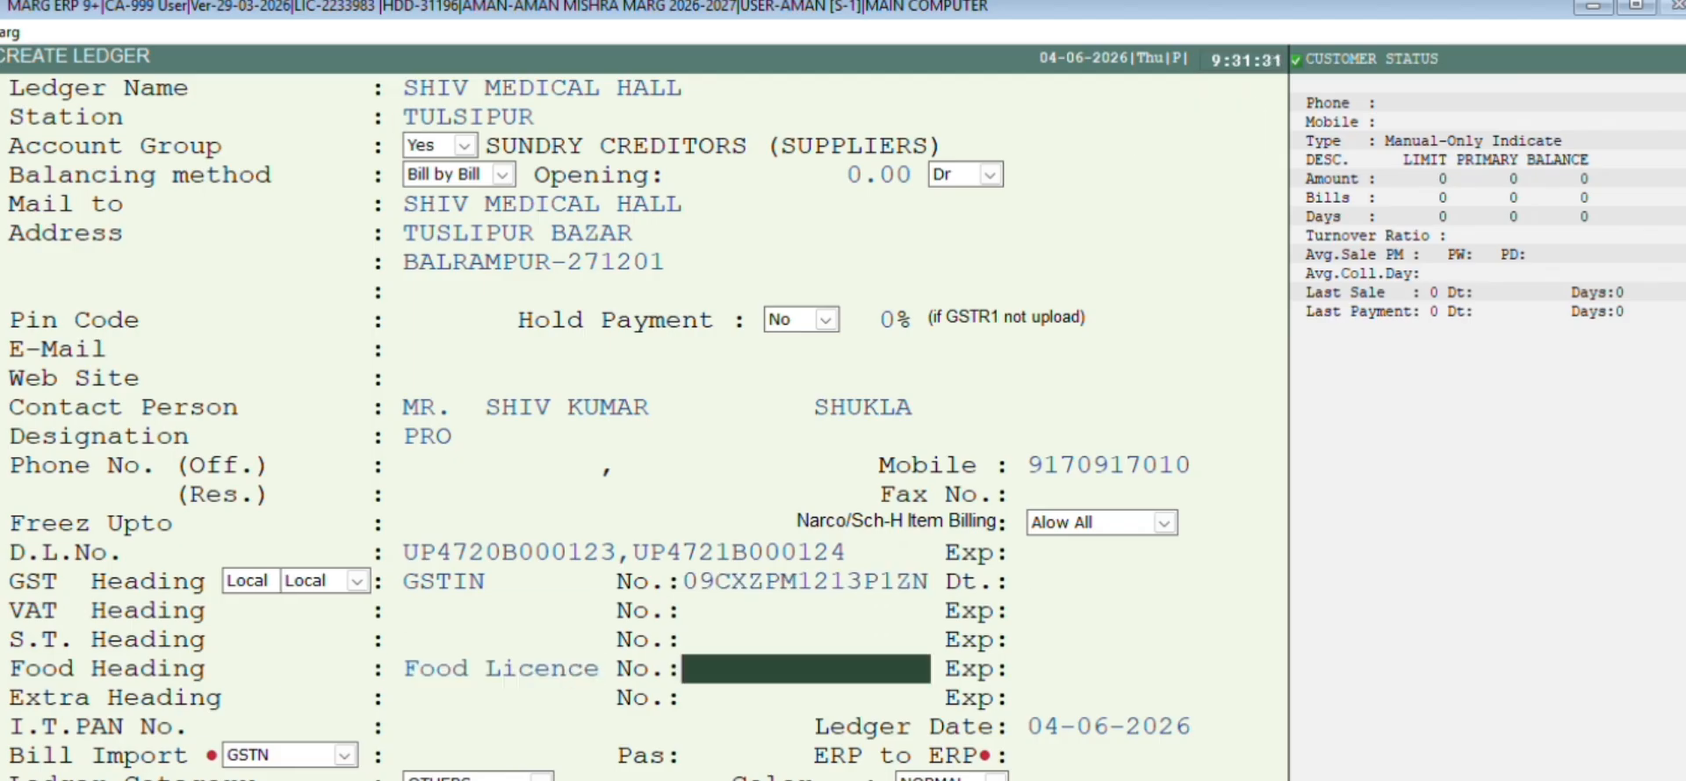
{"action": "key", "text": "Return"}
{"action": "key", "text": "Return"}
{"action": "key", "text": "Return"}
{"action": "key", "text": "Return"}
{"action": "key", "text": "Return"}
{"action": "key", "text": "Return"}
{"action": "key", "text": "Return"}
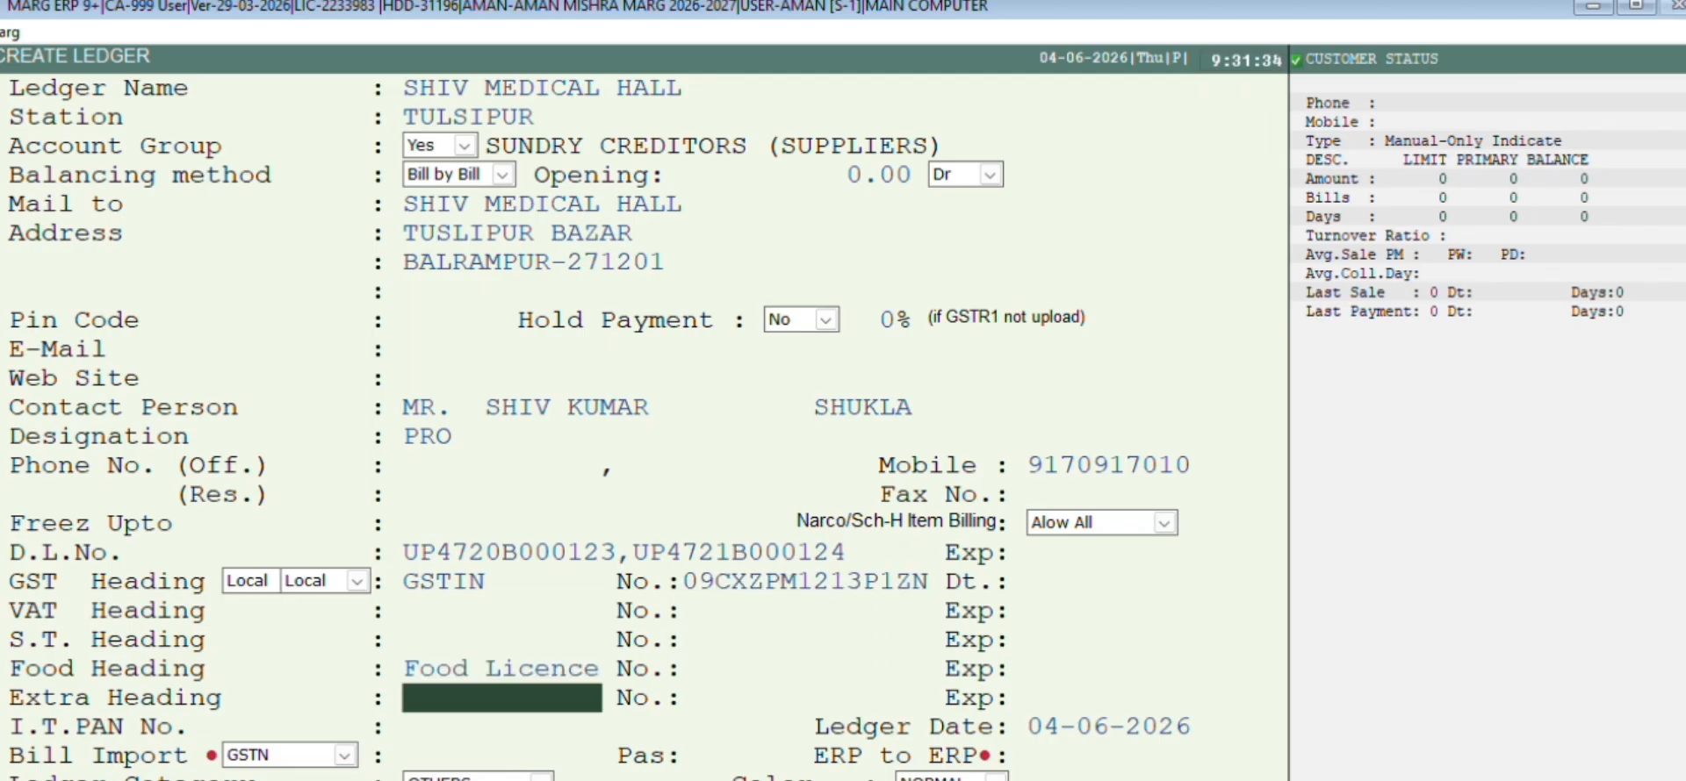
{"action": "key", "text": "Return"}
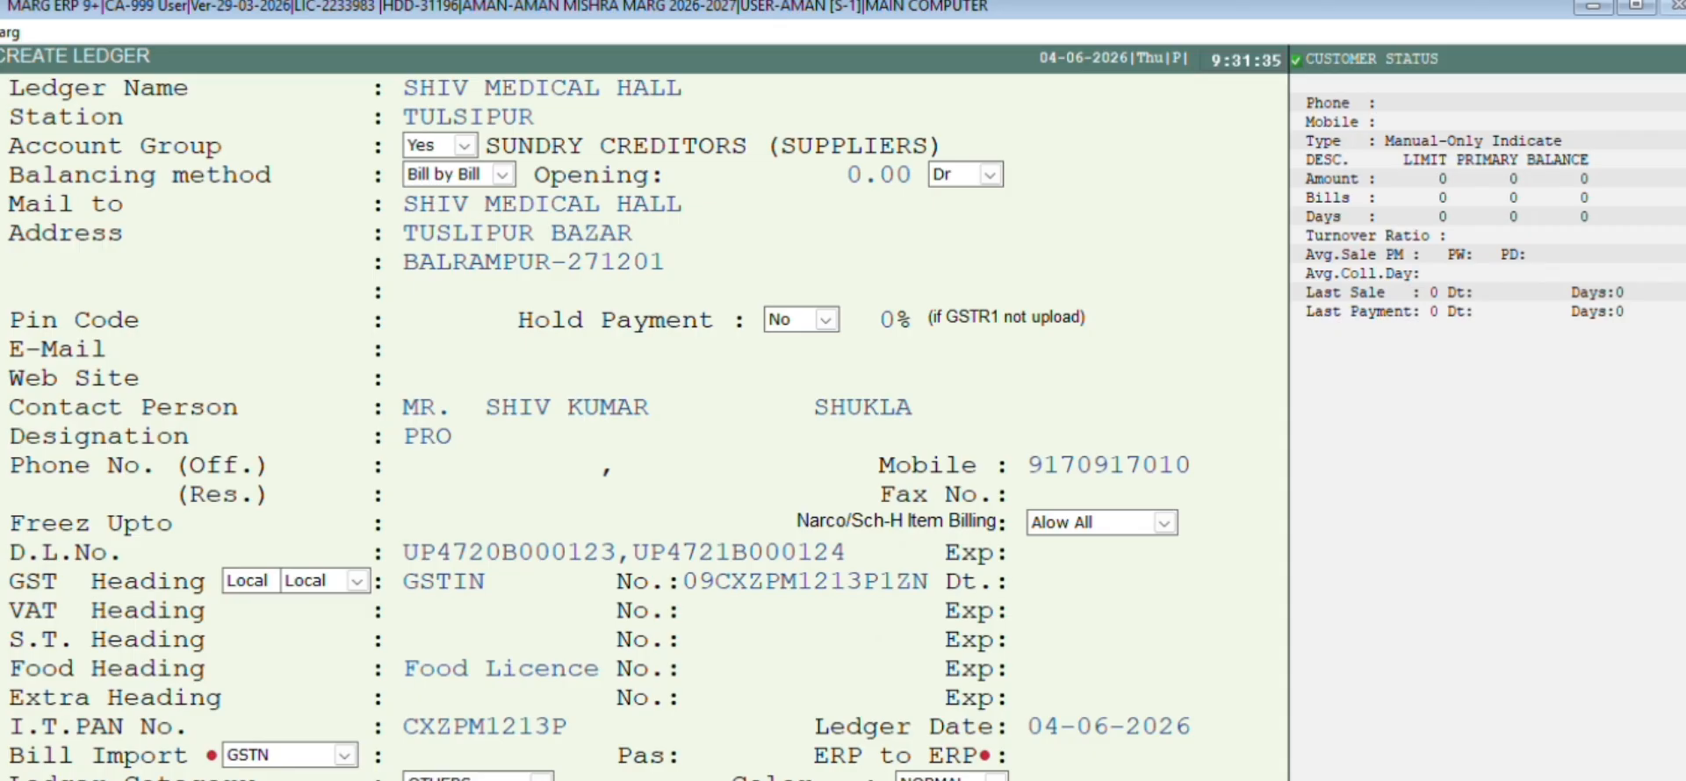
{"action": "key", "text": "Return"}
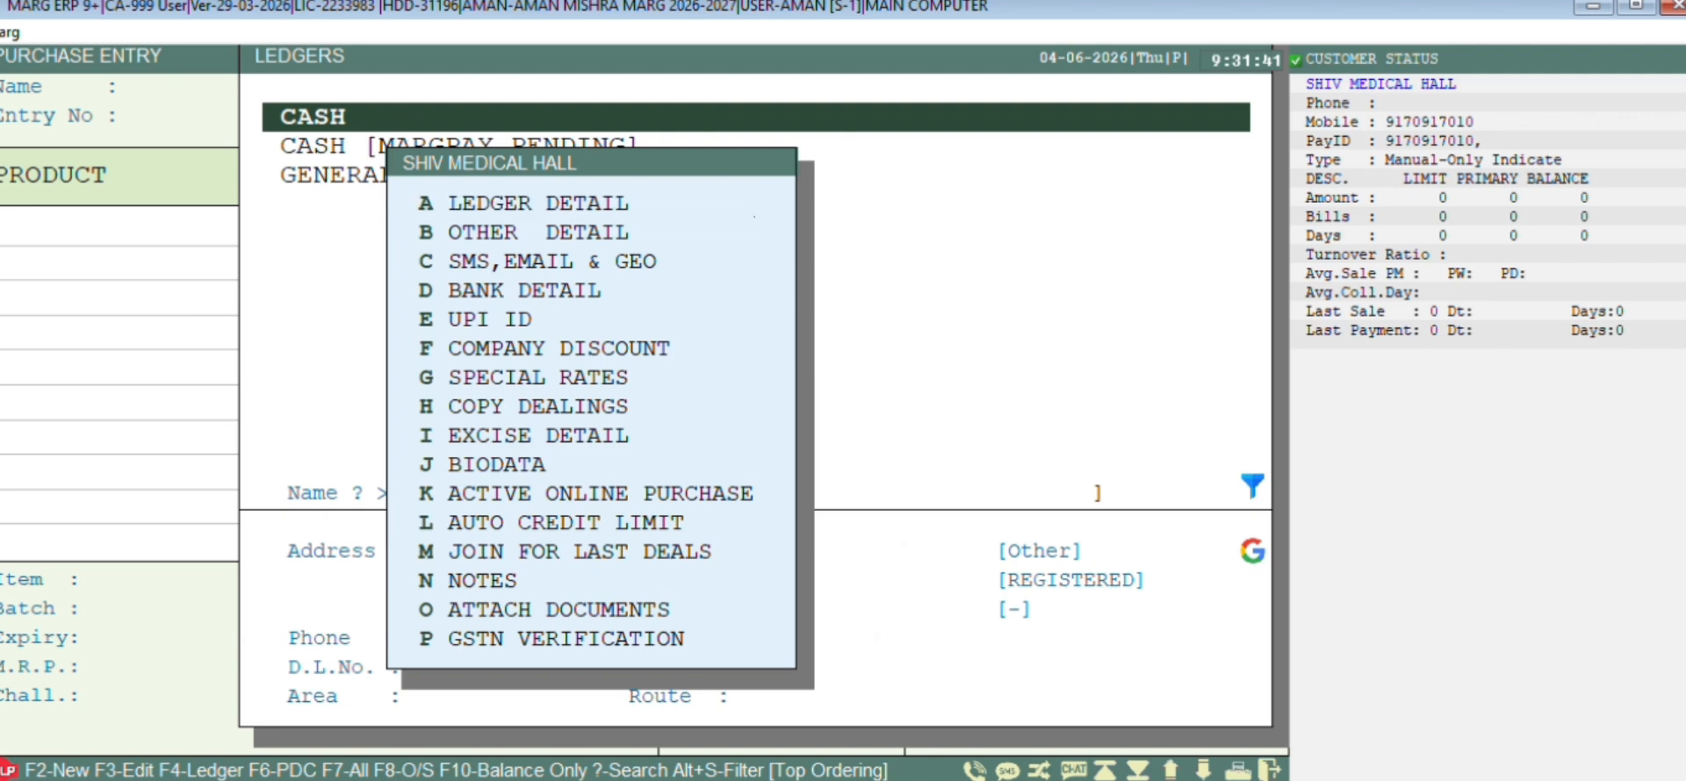
Pick SHIV MEDICAL HALL as the credit party and enter the party bill number
{"action": "key", "text": "Escape"}
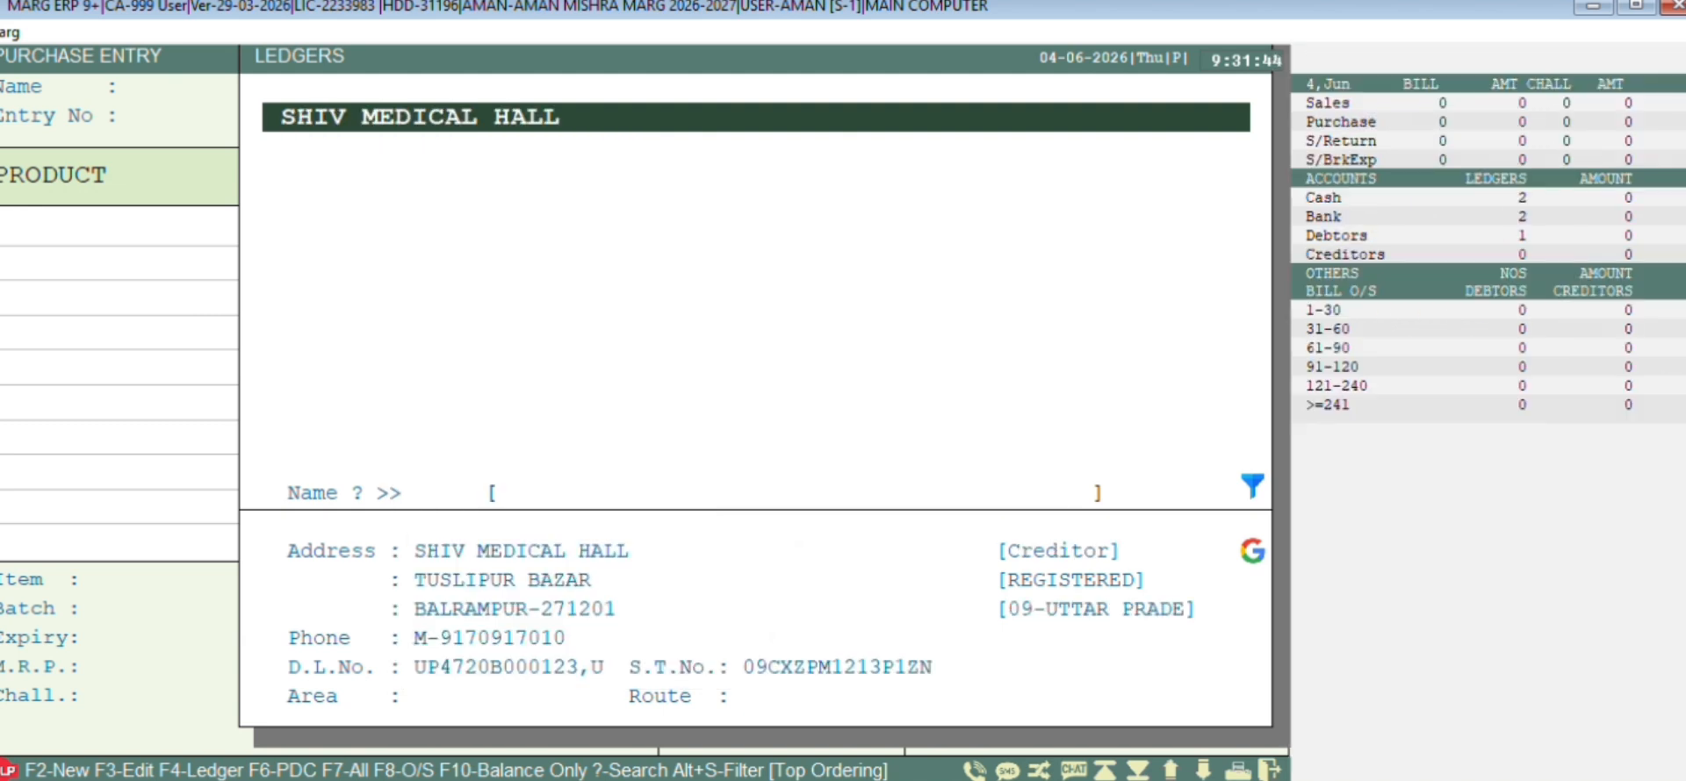
{"action": "key", "text": "Return"}
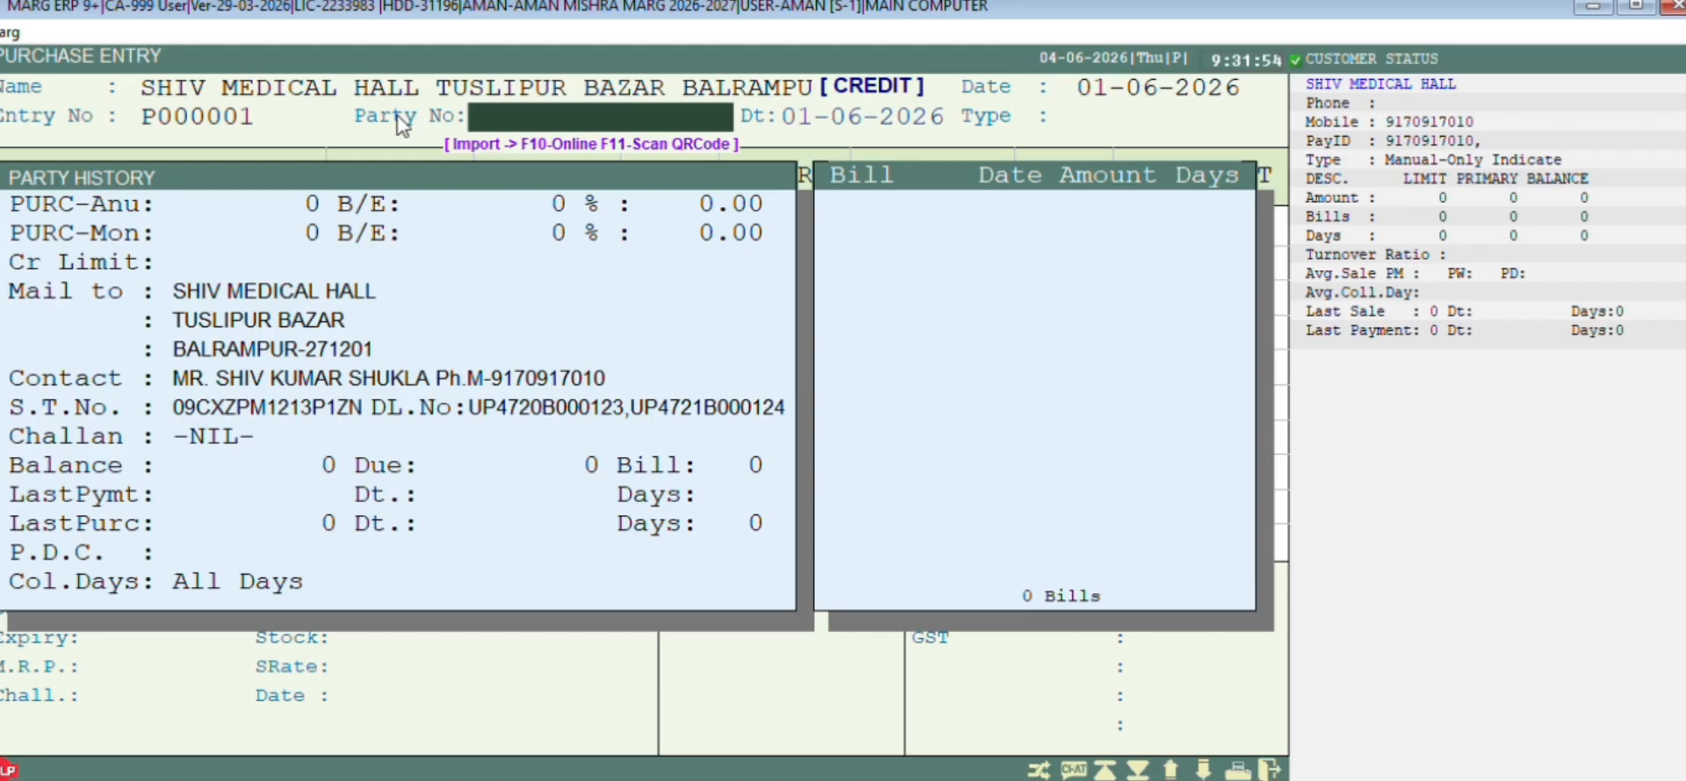
{"action": "type", "text": "001245"}
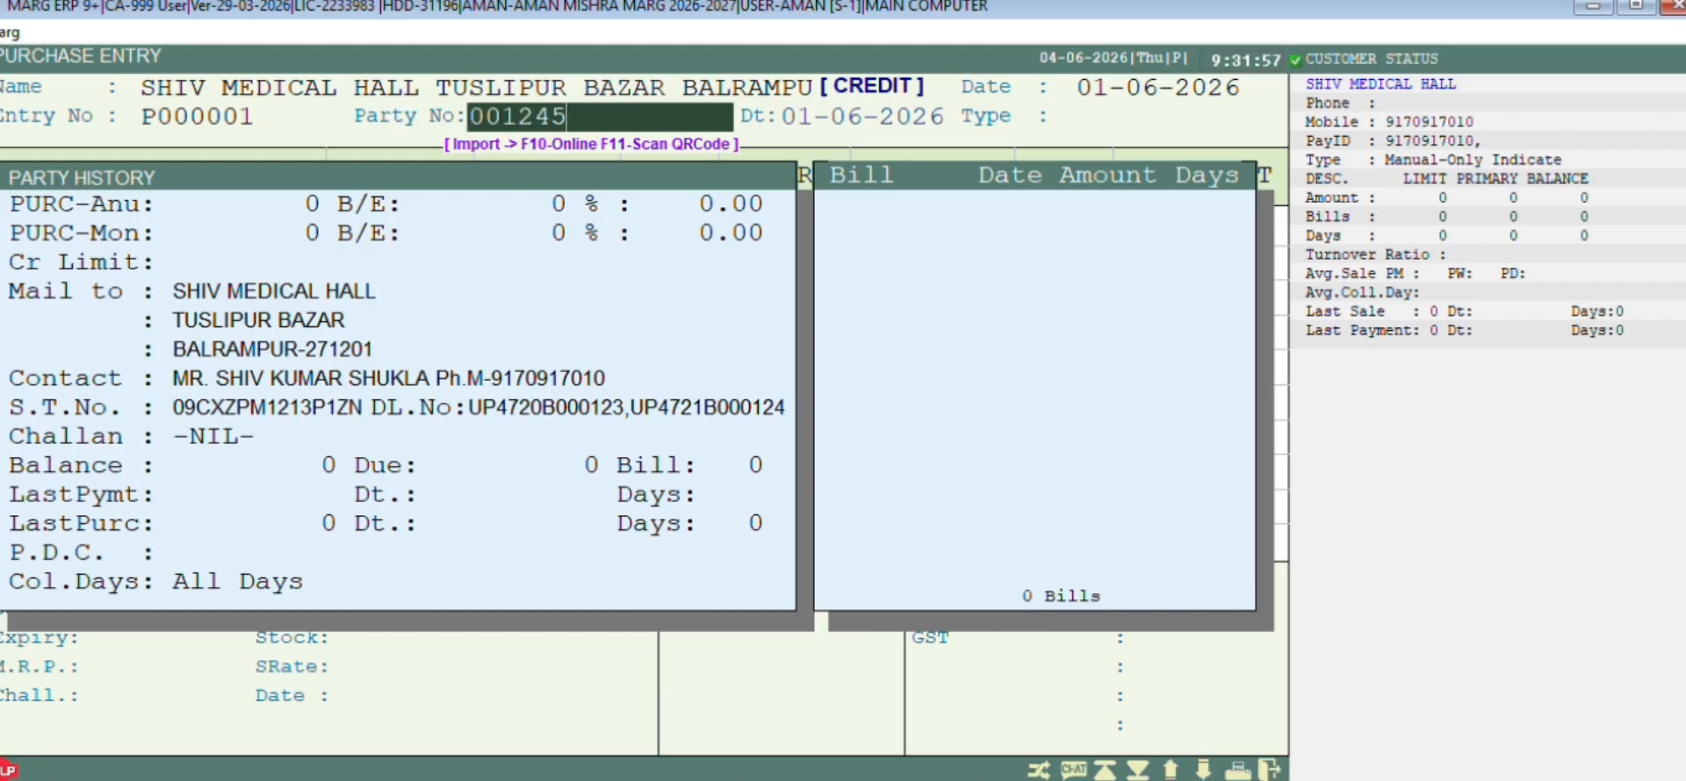
{"action": "key", "text": "Return"}
{"action": "key", "text": "Return"}
{"action": "key", "text": "Return"}
{"action": "key", "text": "Return"}
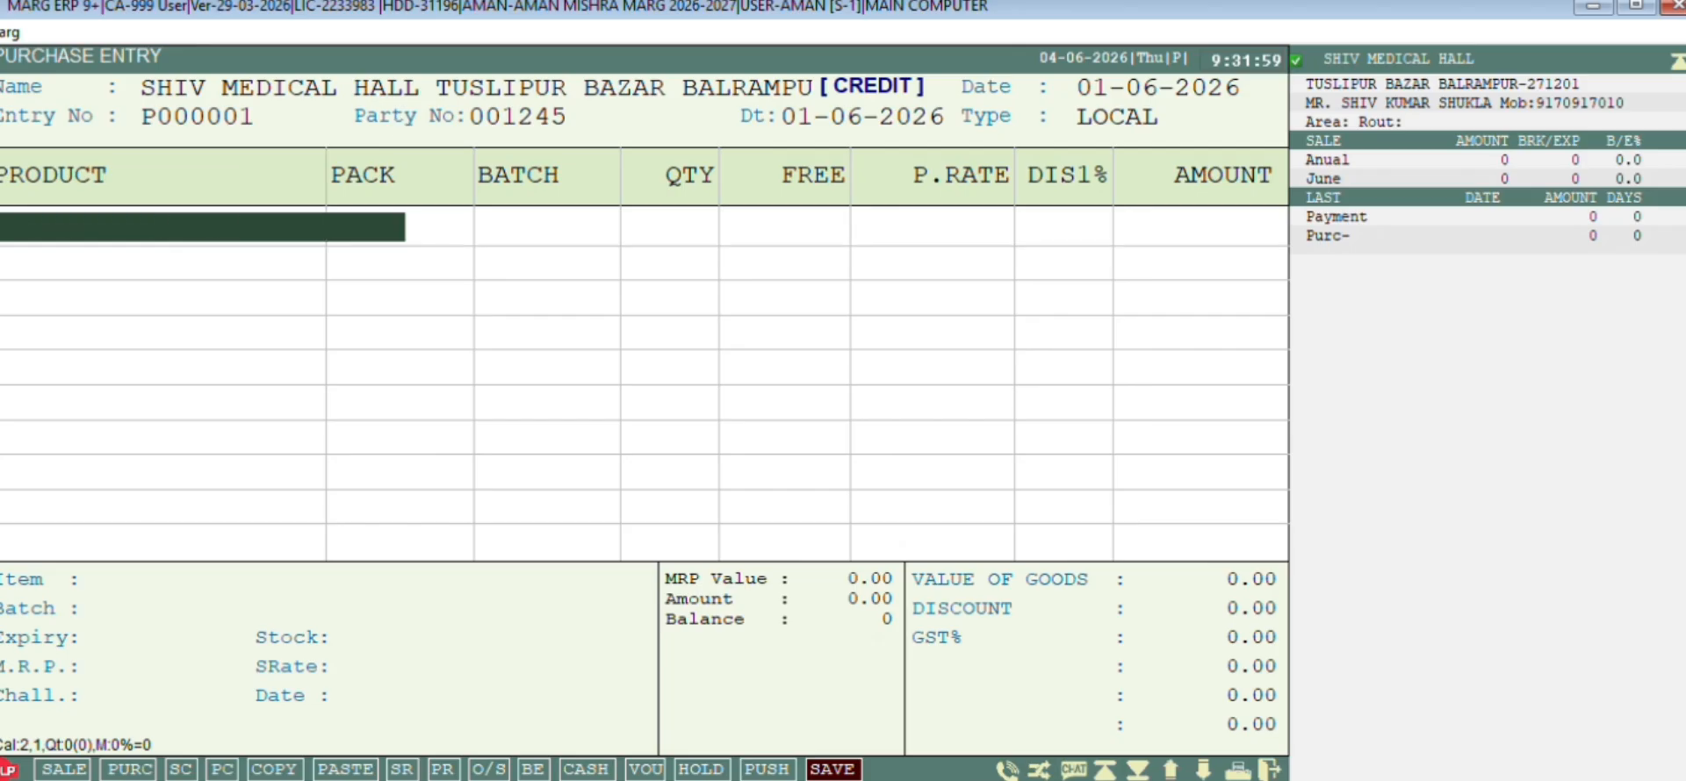
Add ZERODOL P TAB with batch FNDC45781A and expiry Jan 2028
{"action": "key", "text": "Down"}
{"action": "key", "text": "Down"}
{"action": "key", "text": "Down"}
{"action": "key", "text": "Down"}
{"action": "key", "text": "Down"}
{"action": "key", "text": "Down"}
{"action": "key", "text": "Down"}
{"action": "key", "text": "Down"}
{"action": "key", "text": "Down"}
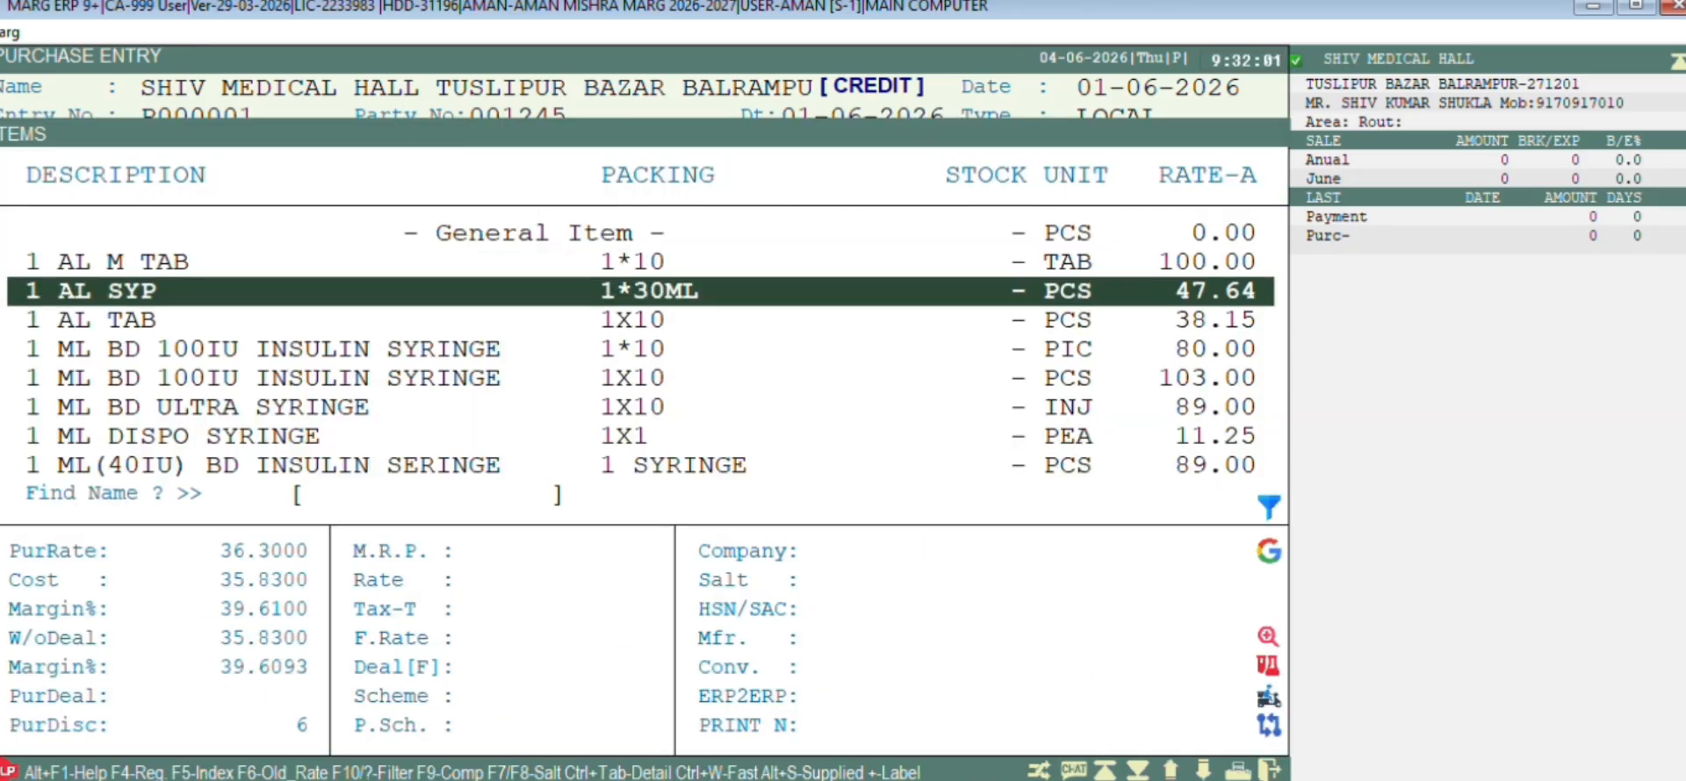
{"action": "key", "text": "Down"}
{"action": "key", "text": "Down"}
{"action": "key", "text": "Down"}
{"action": "key", "text": "Down"}
{"action": "key", "text": "Down"}
{"action": "key", "text": "Down"}
{"action": "key", "text": "Down"}
{"action": "key", "text": "Down"}
{"action": "key", "text": "Down"}
{"action": "key", "text": "Down"}
{"action": "key", "text": "Down"}
{"action": "key", "text": "Down"}
{"action": "key", "text": "Down"}
{"action": "key", "text": "Down"}
{"action": "key", "text": "Down"}
{"action": "key", "text": "Down"}
{"action": "key", "text": "Down"}
{"action": "key", "text": "Down"}
{"action": "key", "text": "Down"}
{"action": "key", "text": "Down"}
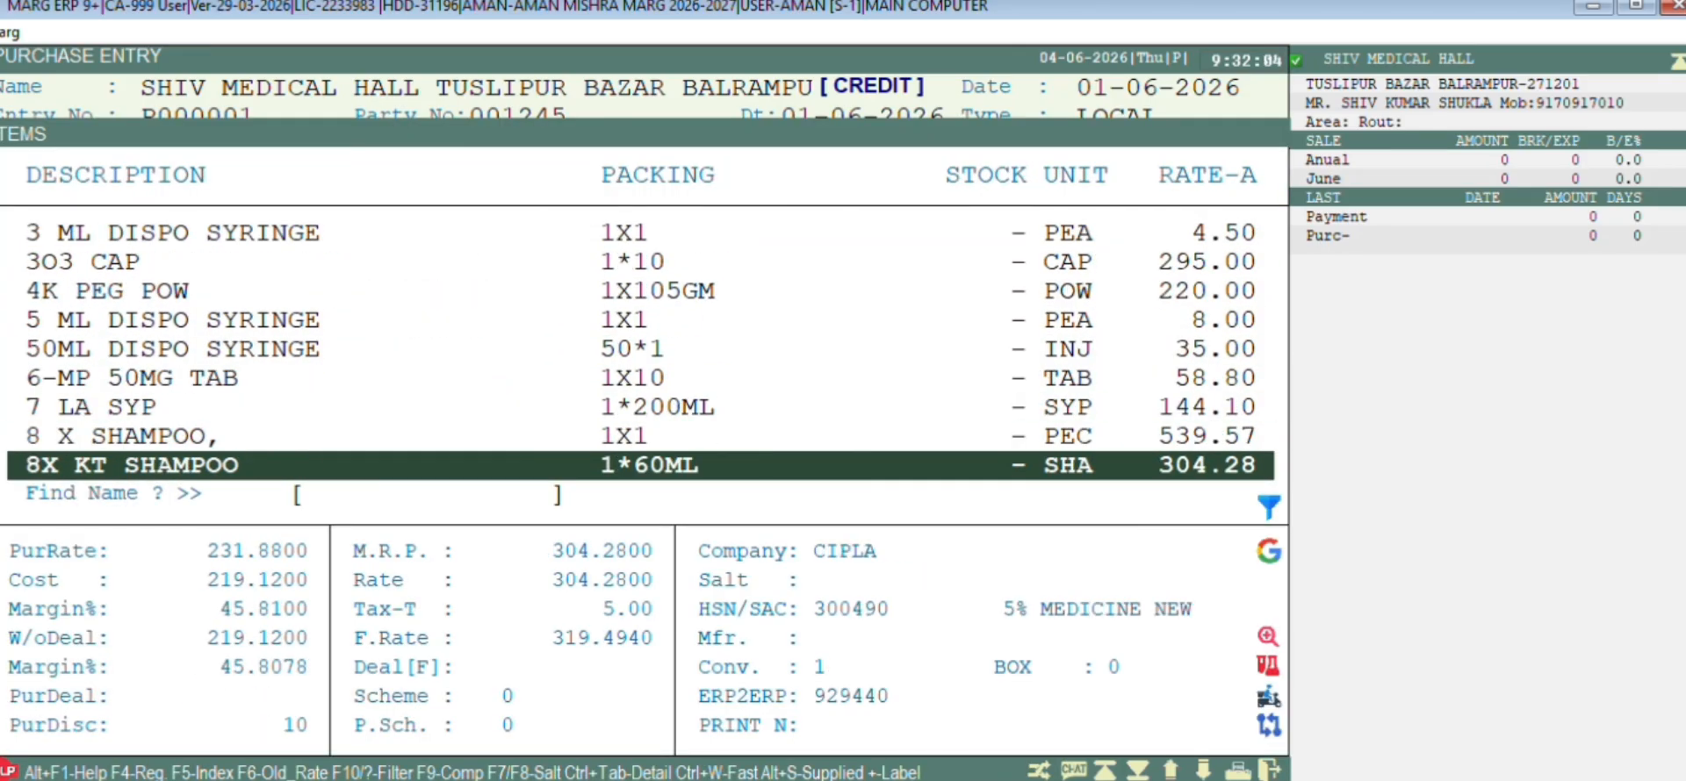
{"action": "type", "text": "ZERODOL P"}
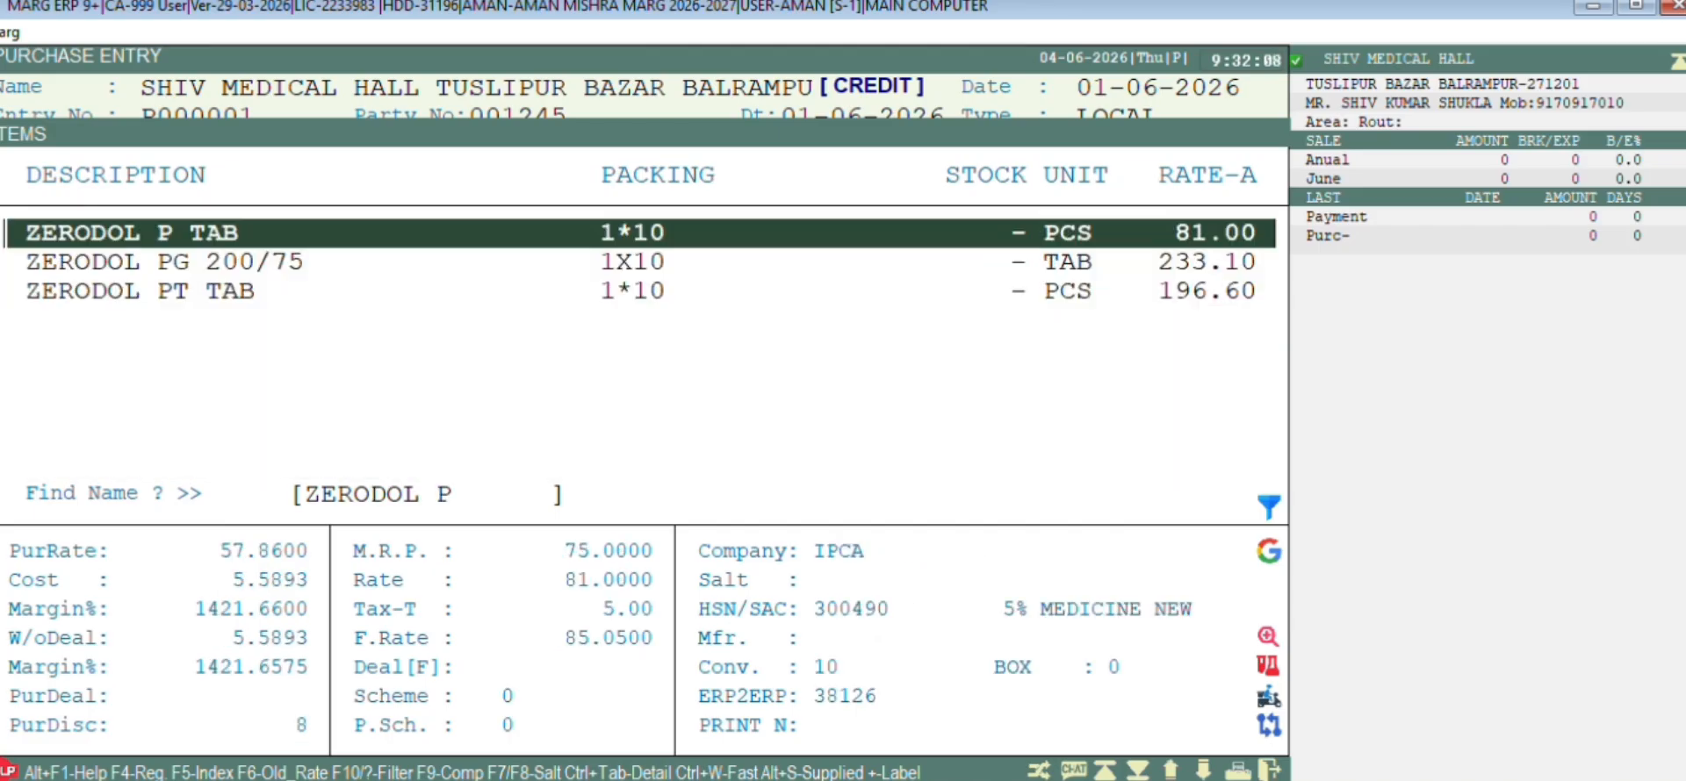
{"action": "key", "text": "Return"}
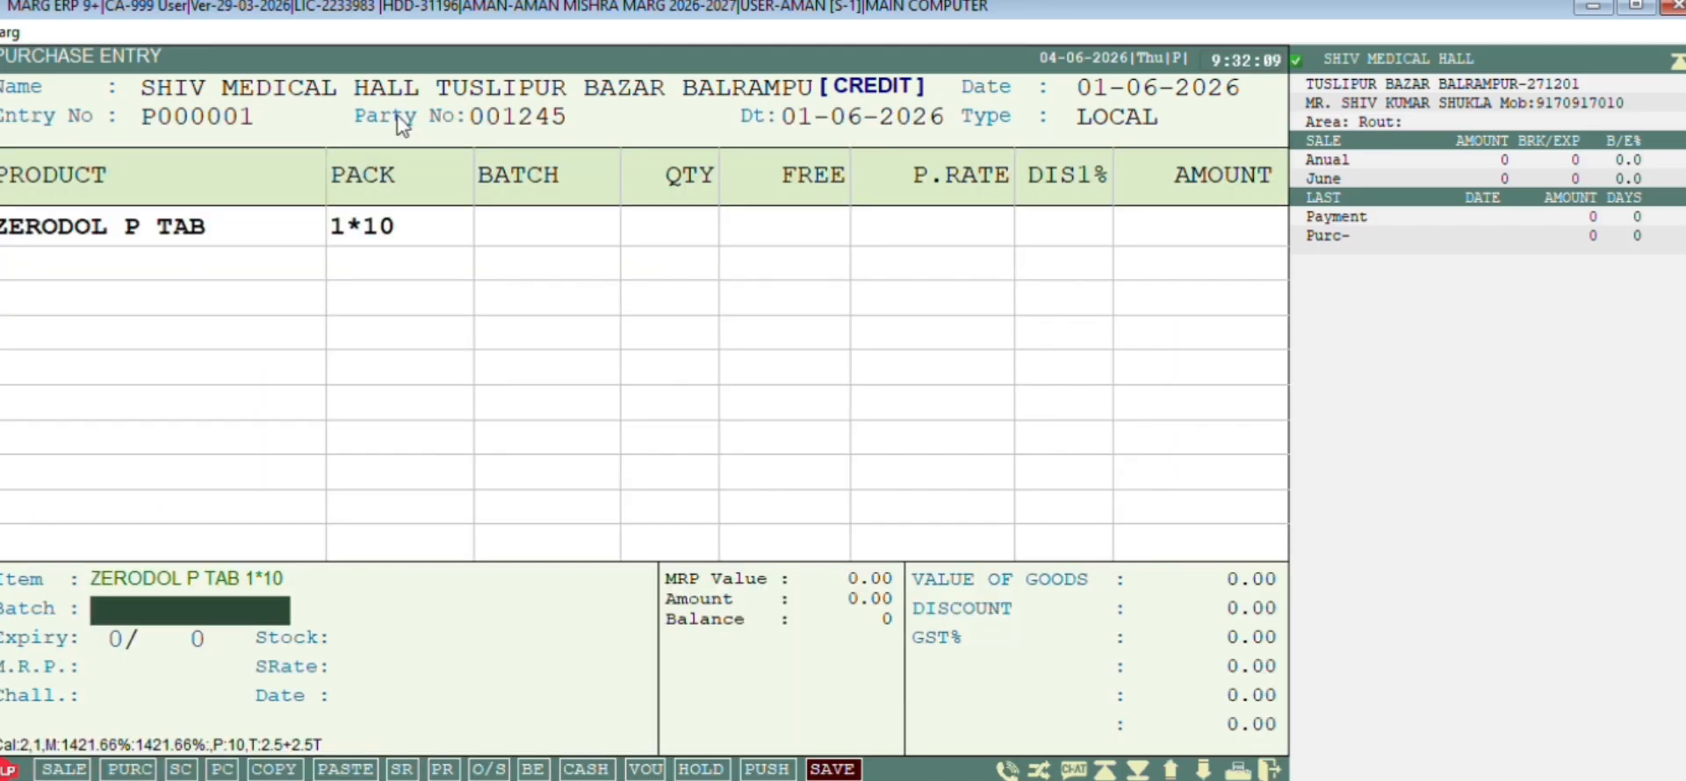
{"action": "type", "text": "FNDC457"}
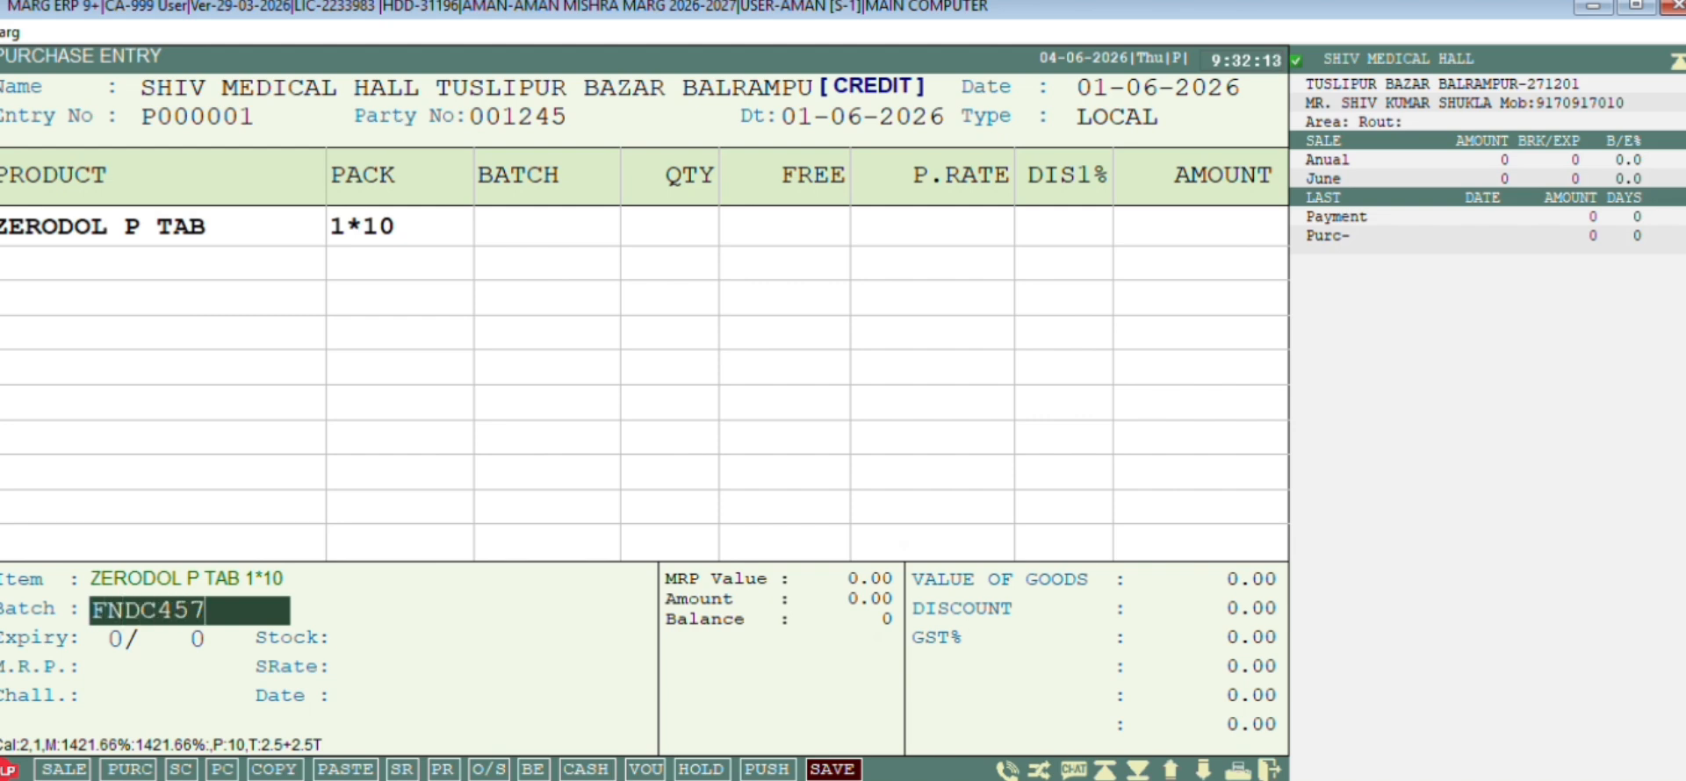
{"action": "type", "text": "81A"}
{"action": "key", "text": "Return"}
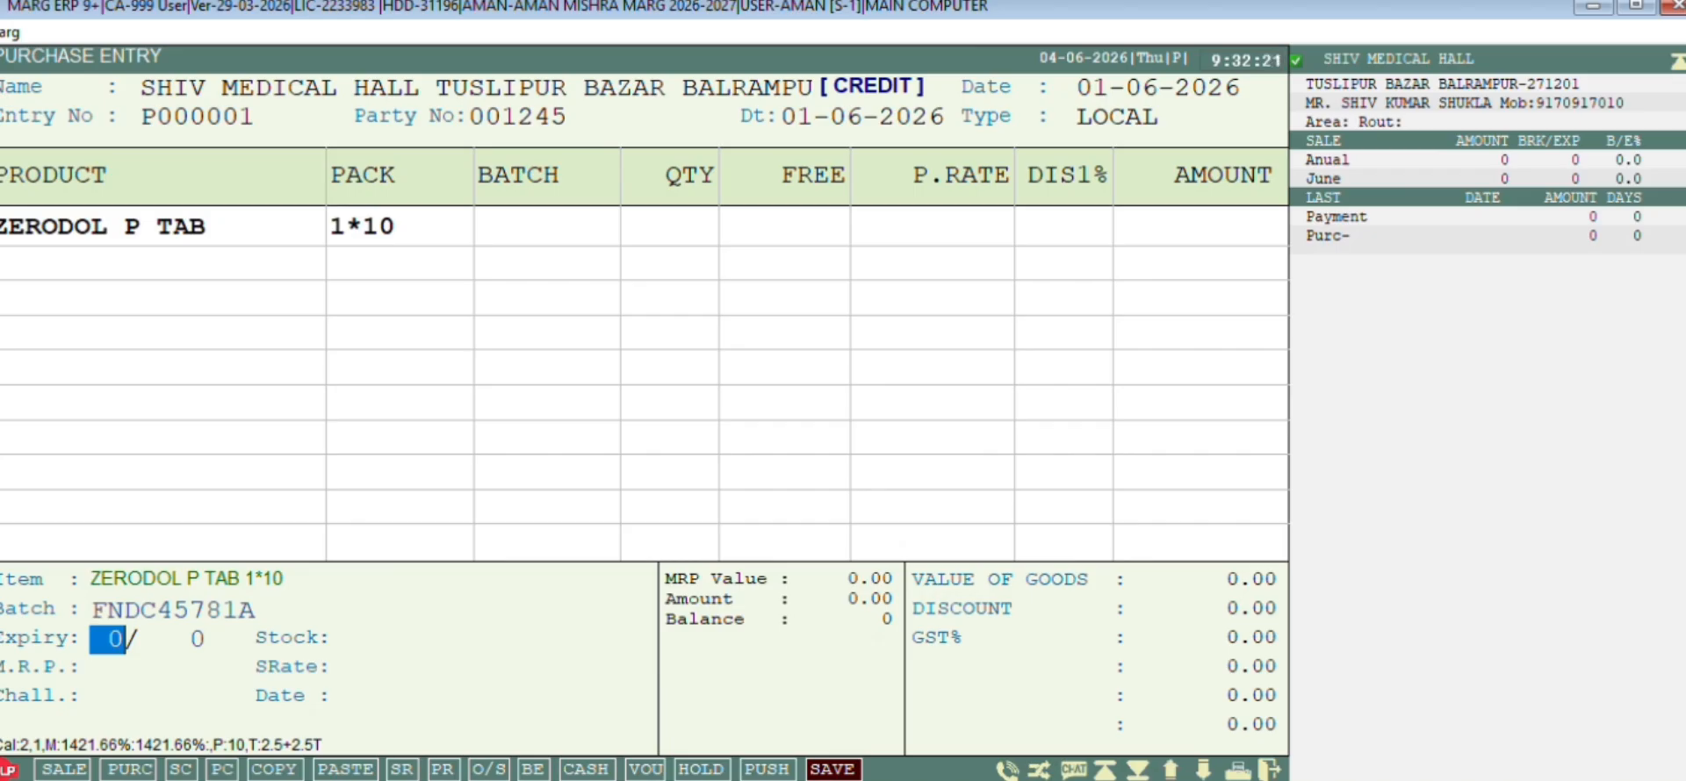
{"action": "type", "text": "128"}
{"action": "key", "text": "Return"}
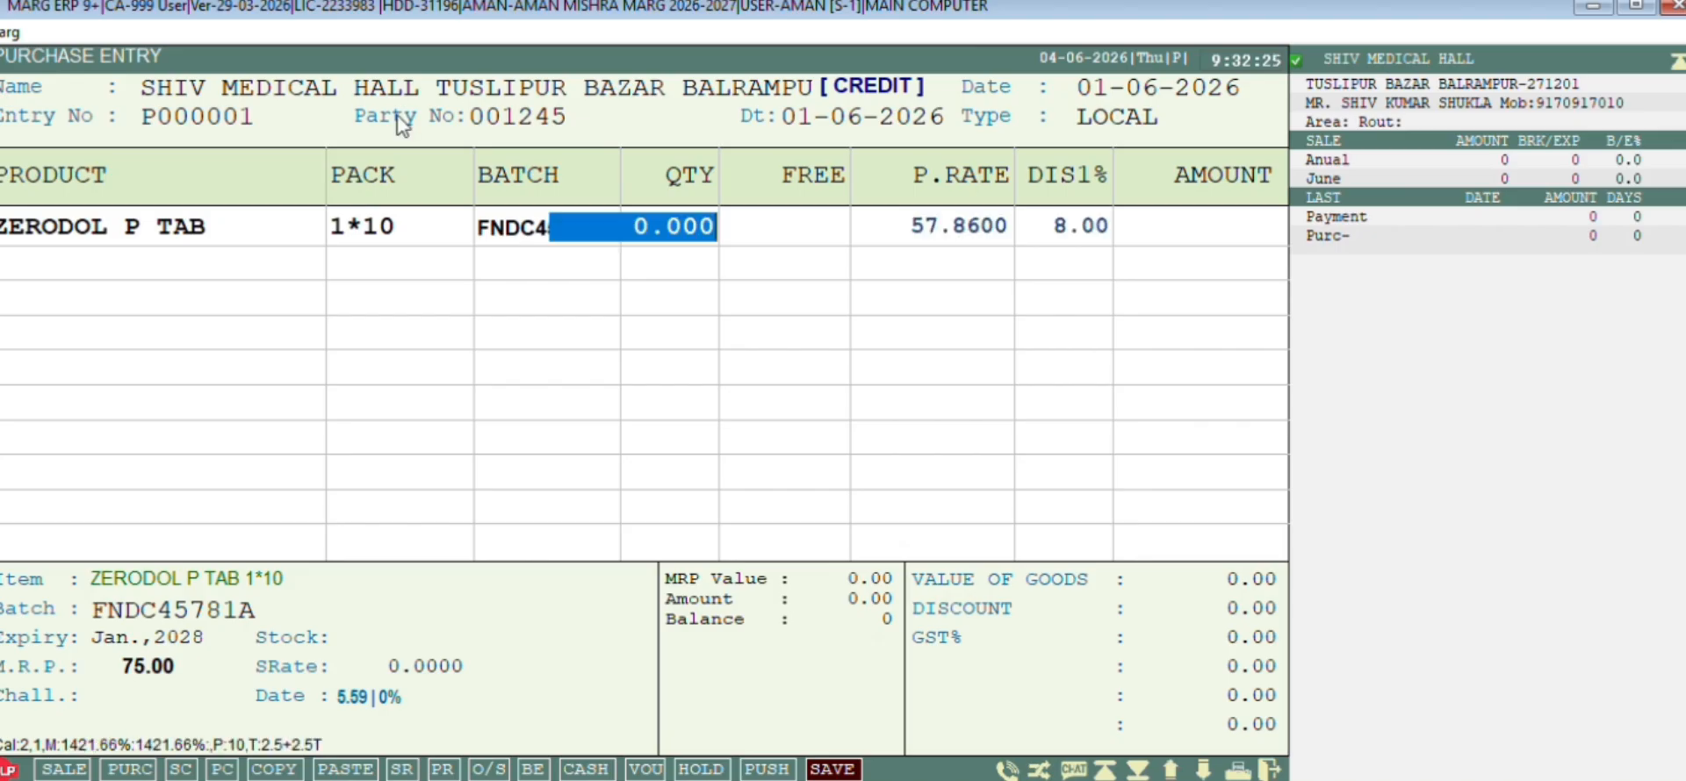
Enter quantity 10, free 10+2, keep rate 57.86 and apply a 10% discount
{"action": "type", "text": "10 ."}
{"action": "key", "text": "Return"}
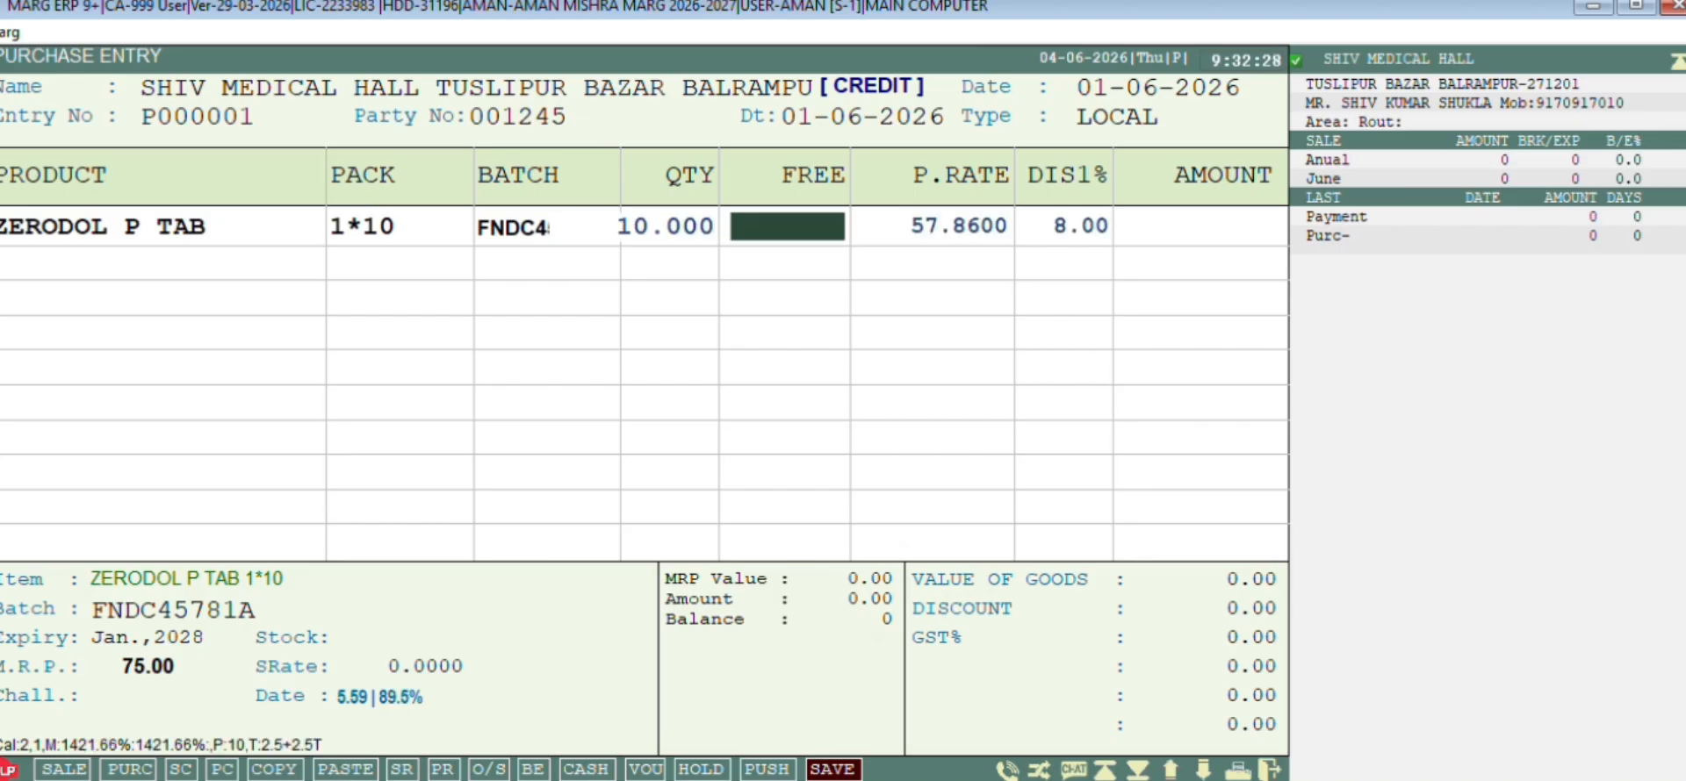
{"action": "type", "text": "10+2"}
{"action": "key", "text": "Return"}
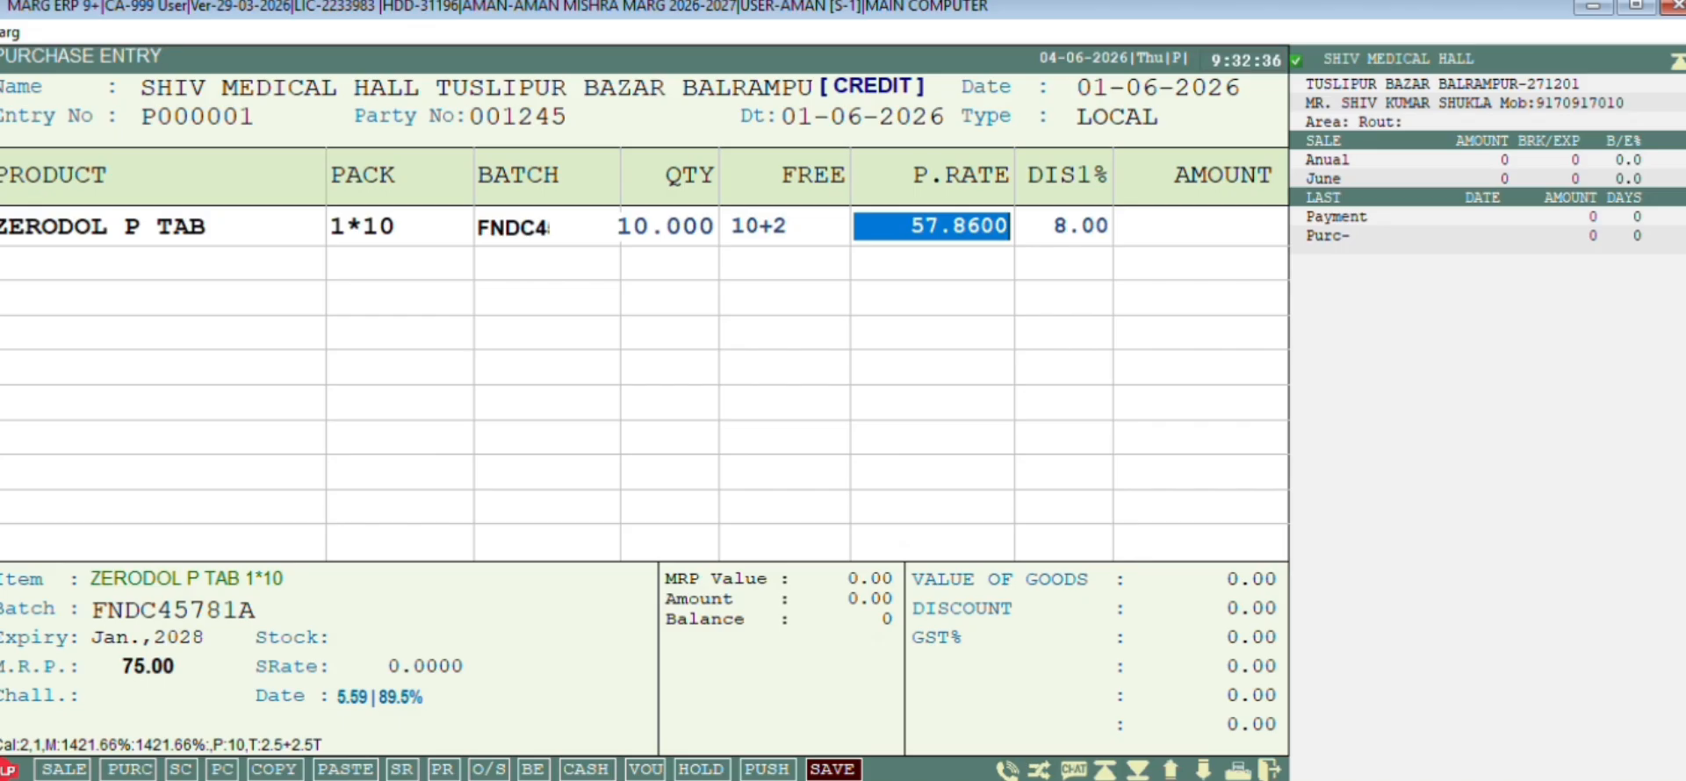
{"action": "key", "text": "Return"}
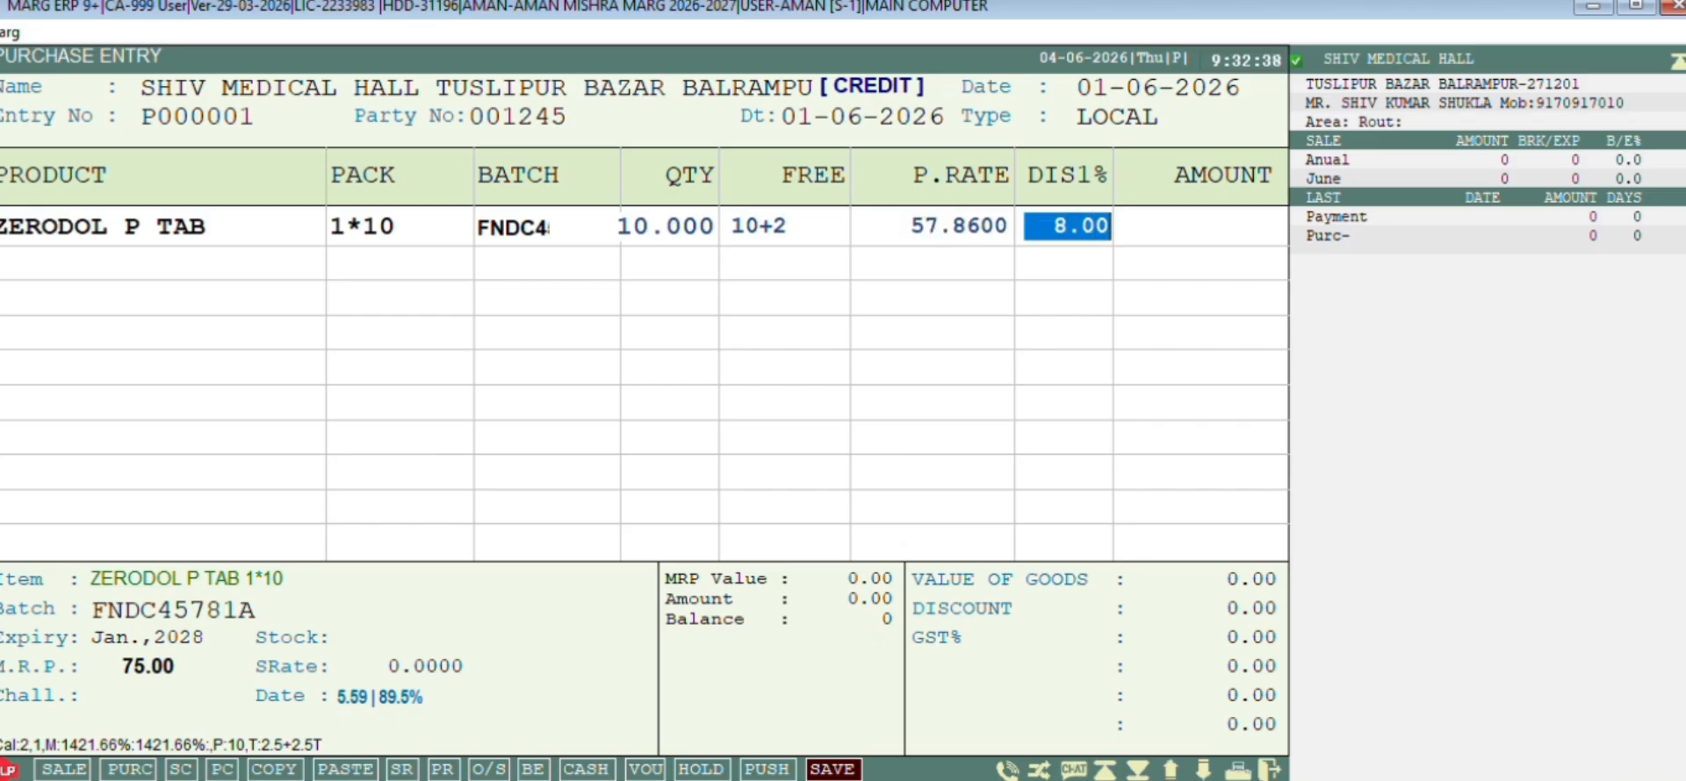
{"action": "type", "text": "10 ."}
{"action": "key", "text": "Return"}
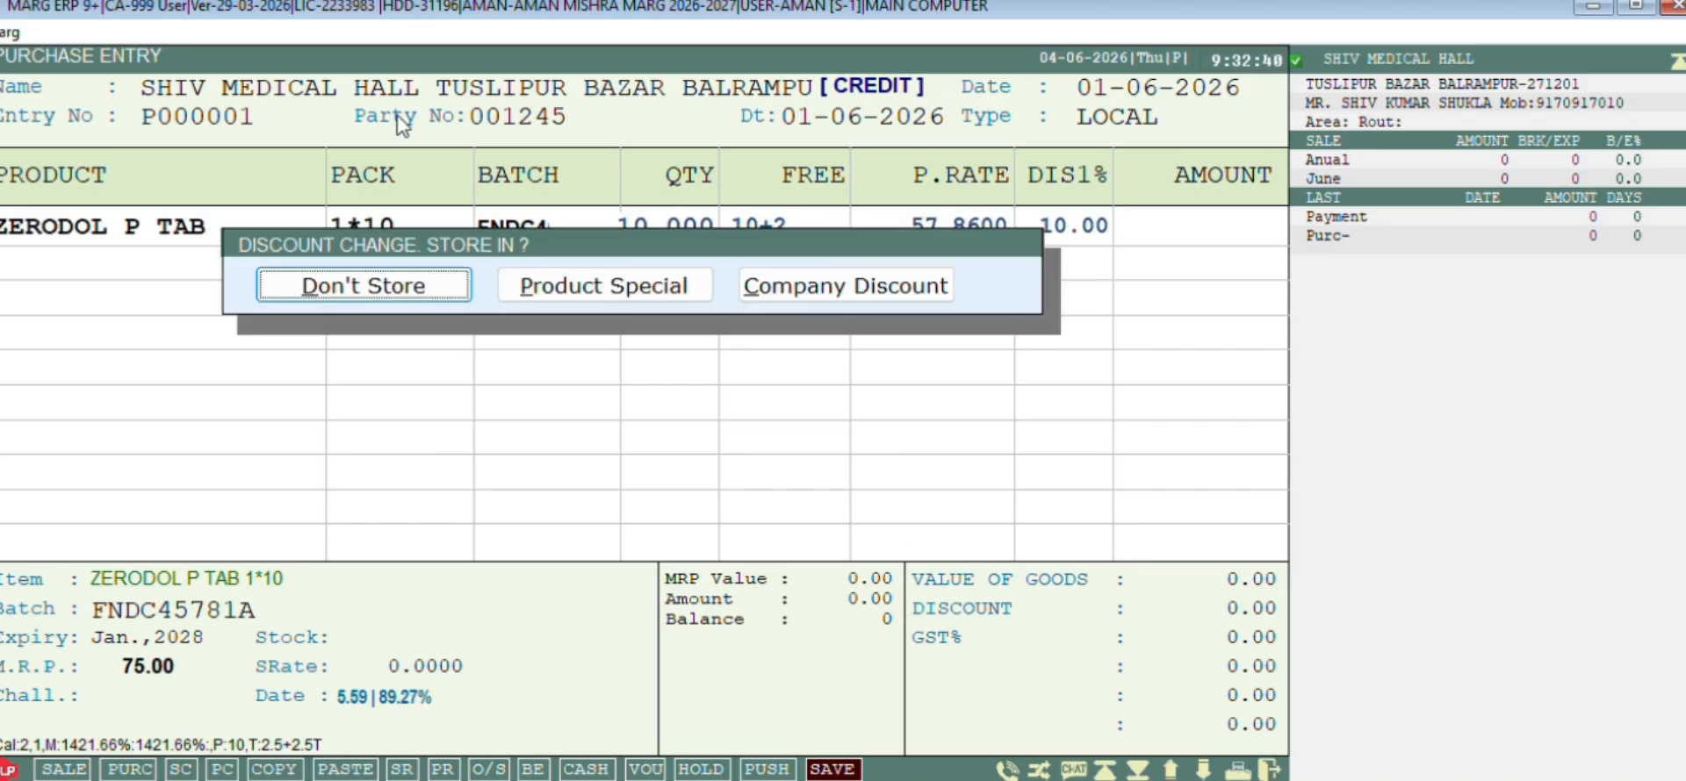
Leave the discount change unstored and set the Zerodol P Tab batch Rate-A to 57.86
{"action": "key", "text": "Return"}
{"action": "key", "text": "Return"}
{"action": "key", "text": "Return"}
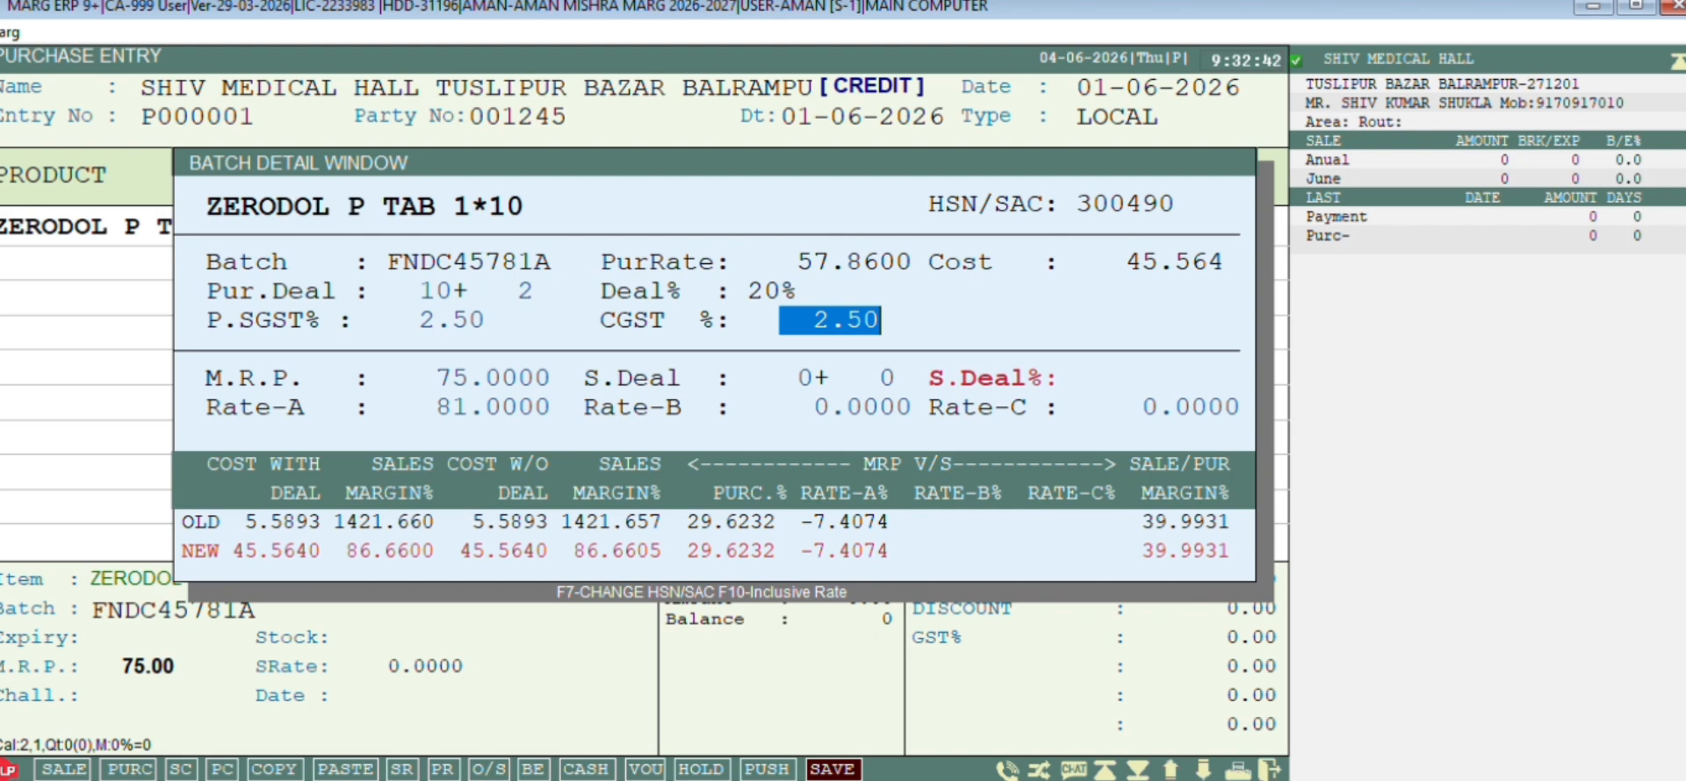
{"action": "key", "text": "Return"}
{"action": "key", "text": "Return"}
{"action": "key", "text": "Return"}
{"action": "key", "text": "Return"}
{"action": "key", "text": "Return"}
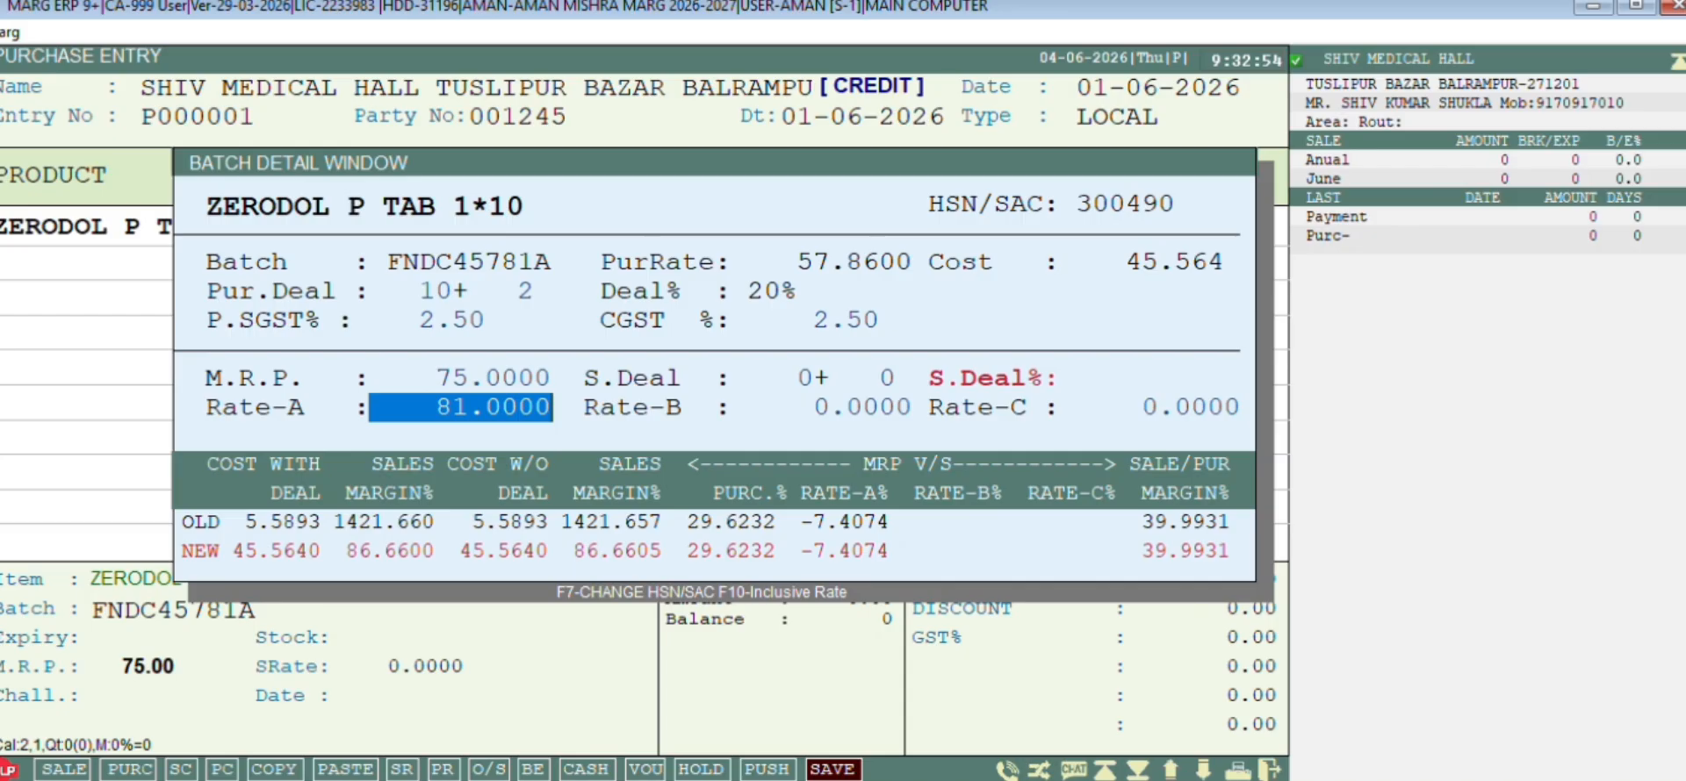
{"action": "type", "text": "57086 ."}
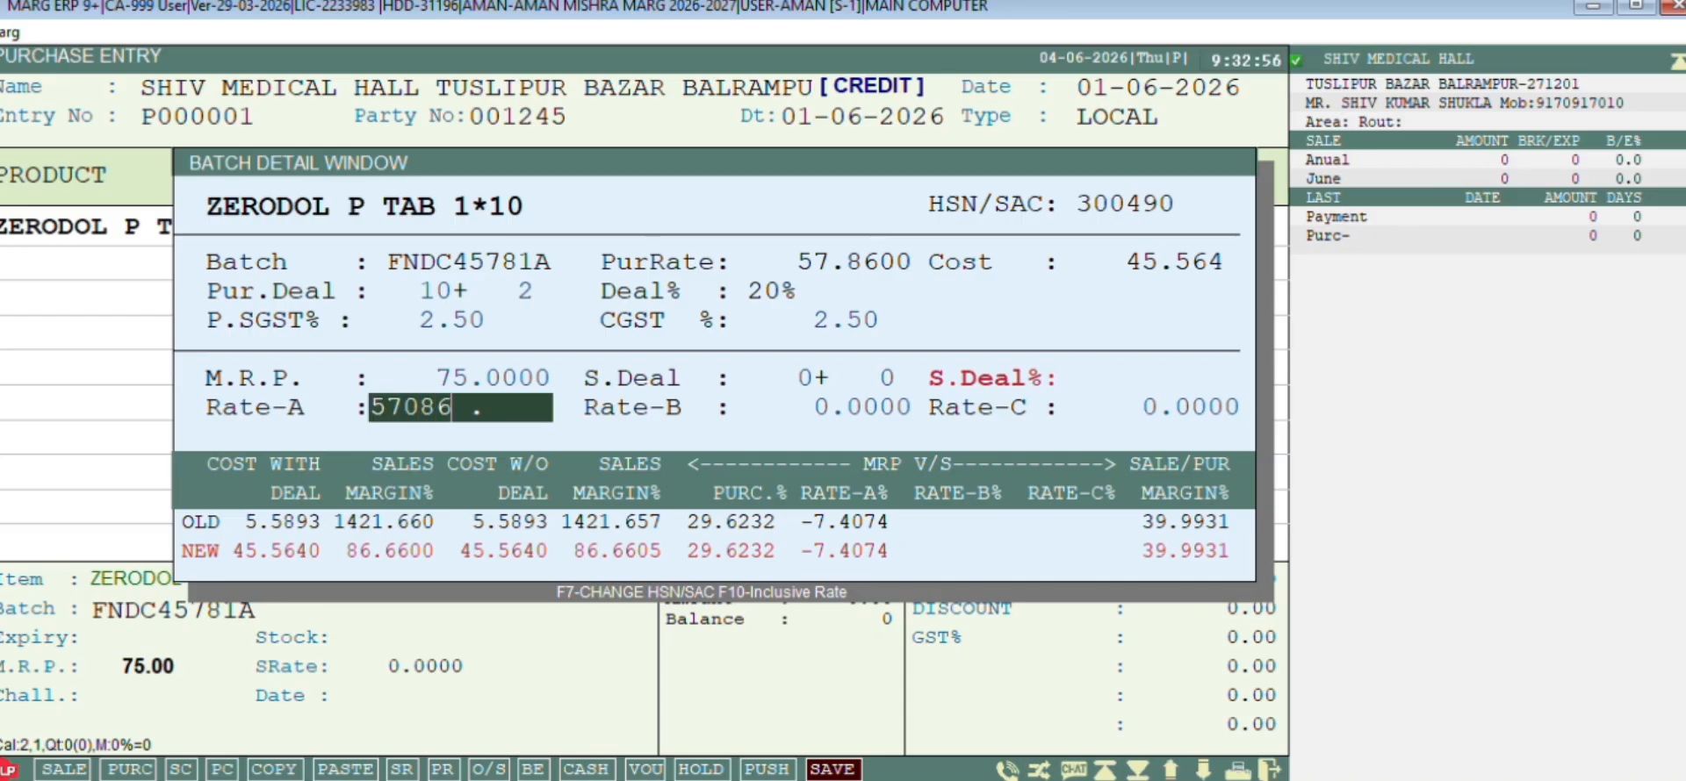
{"action": "key", "text": "BackSpace"}
{"action": "key", "text": "BackSpace"}
{"action": "key", "text": "BackSpace"}
{"action": "type", "text": ".86"}
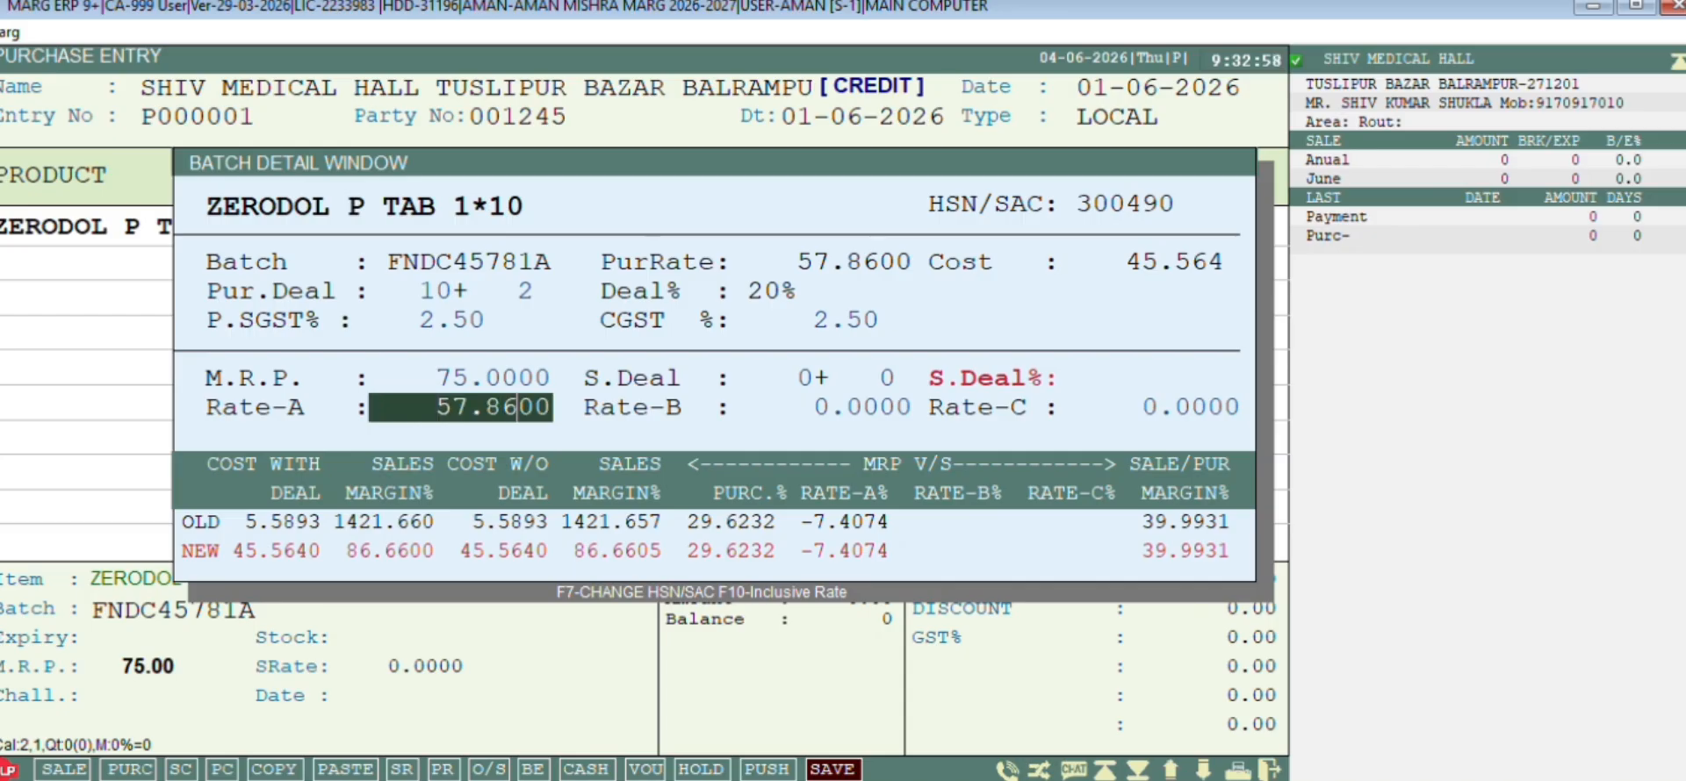
{"action": "key", "text": "Return"}
{"action": "key", "text": "Return"}
{"action": "key", "text": "Return"}
{"action": "key", "text": "Return"}
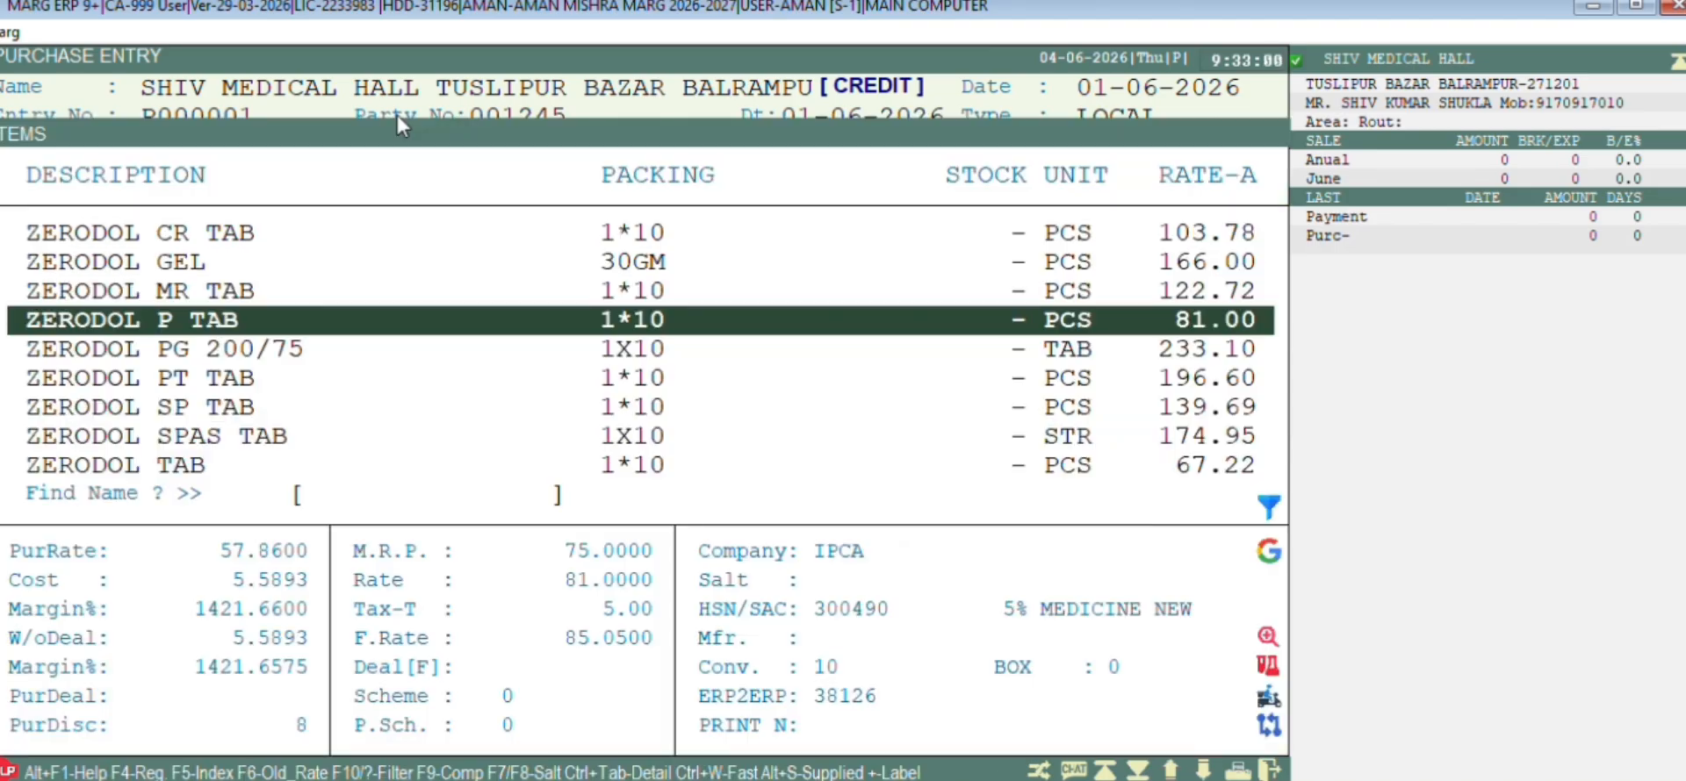
Add ZERODOL SP TAB with batch A15S478EE and expiry 08/26, accepting the expiry warning
{"action": "type", "text": "ZERODOL SP"}
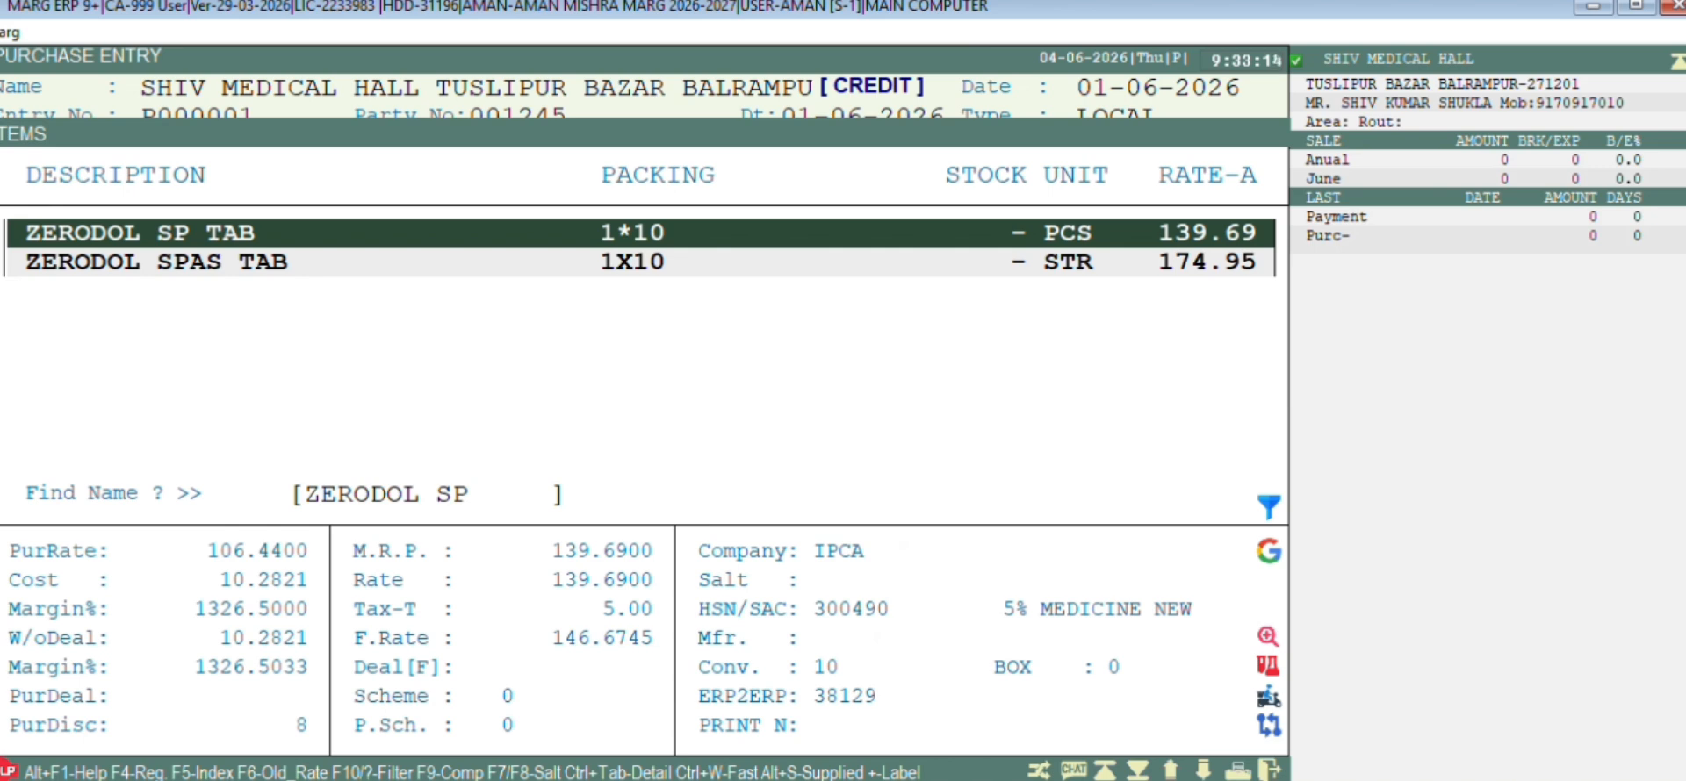
{"action": "key", "text": "Return"}
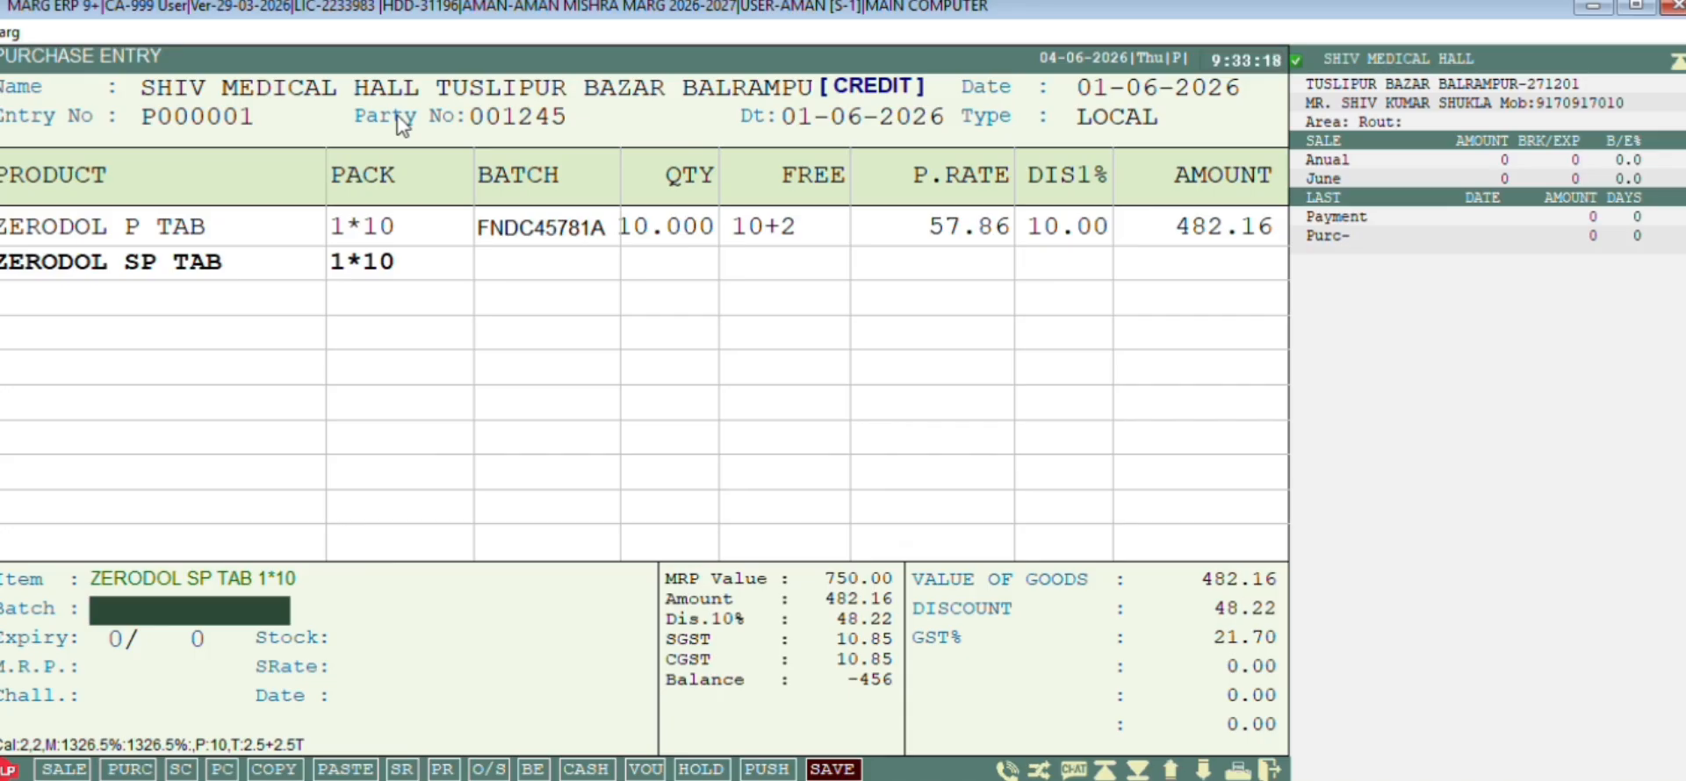
{"action": "type", "text": "A15S47"}
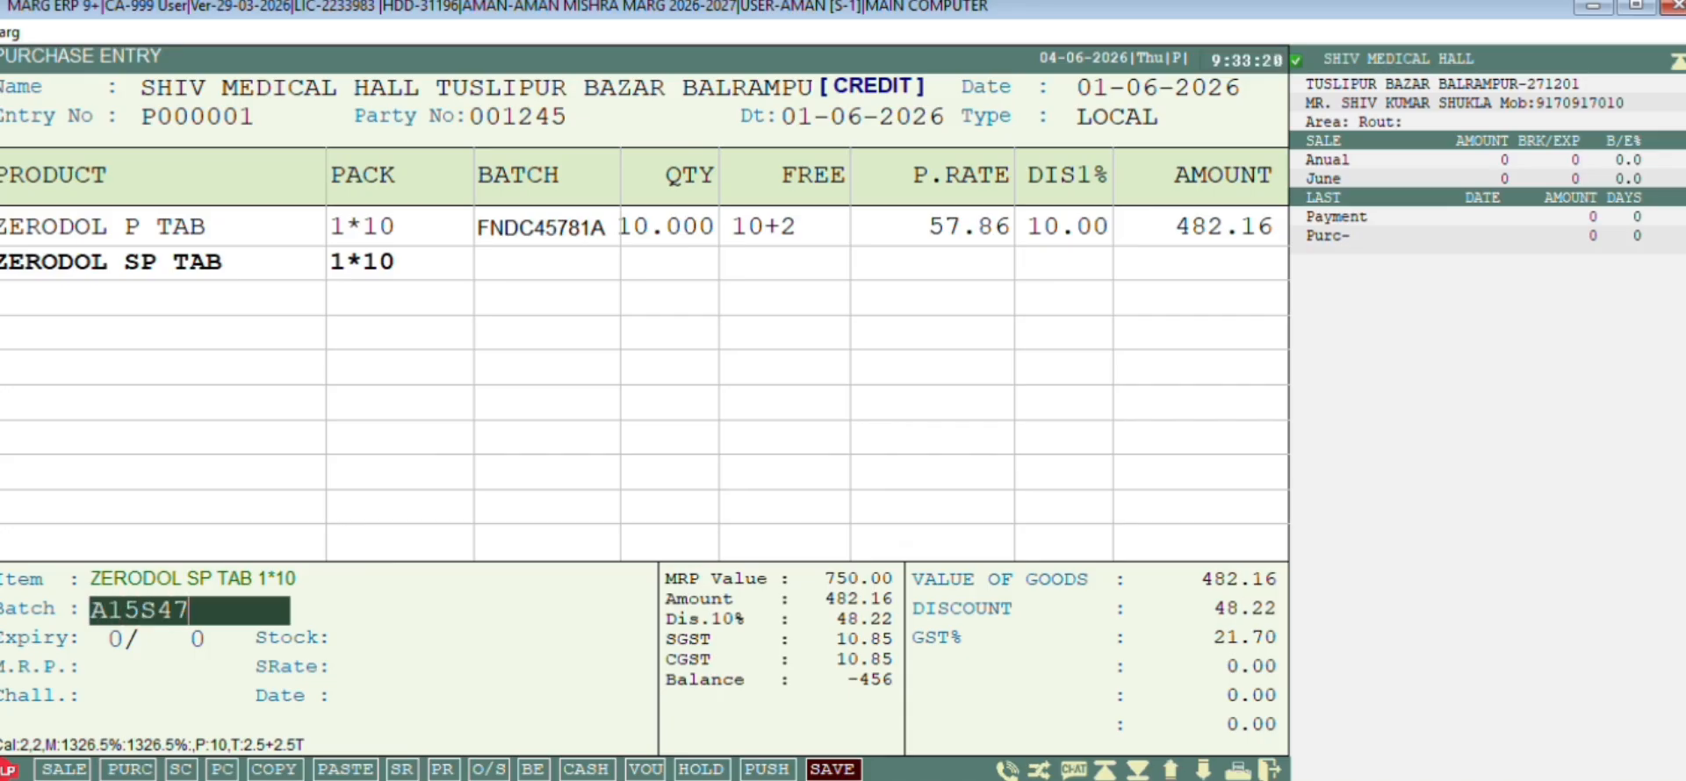
{"action": "type", "text": "8EE"}
{"action": "key", "text": "Return"}
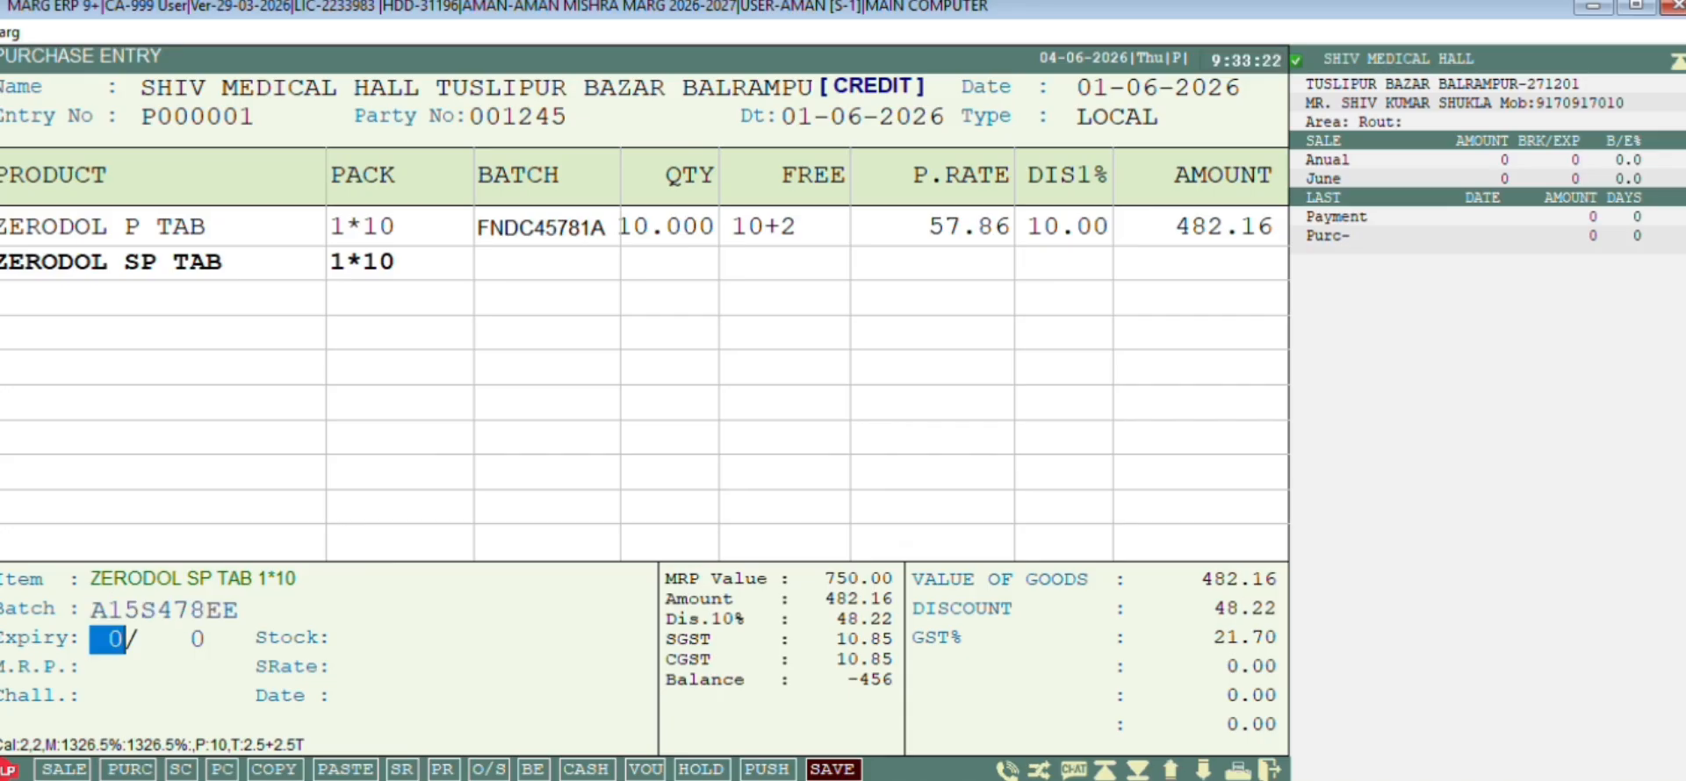
{"action": "type", "text": "1"}
{"action": "key", "text": "Return"}
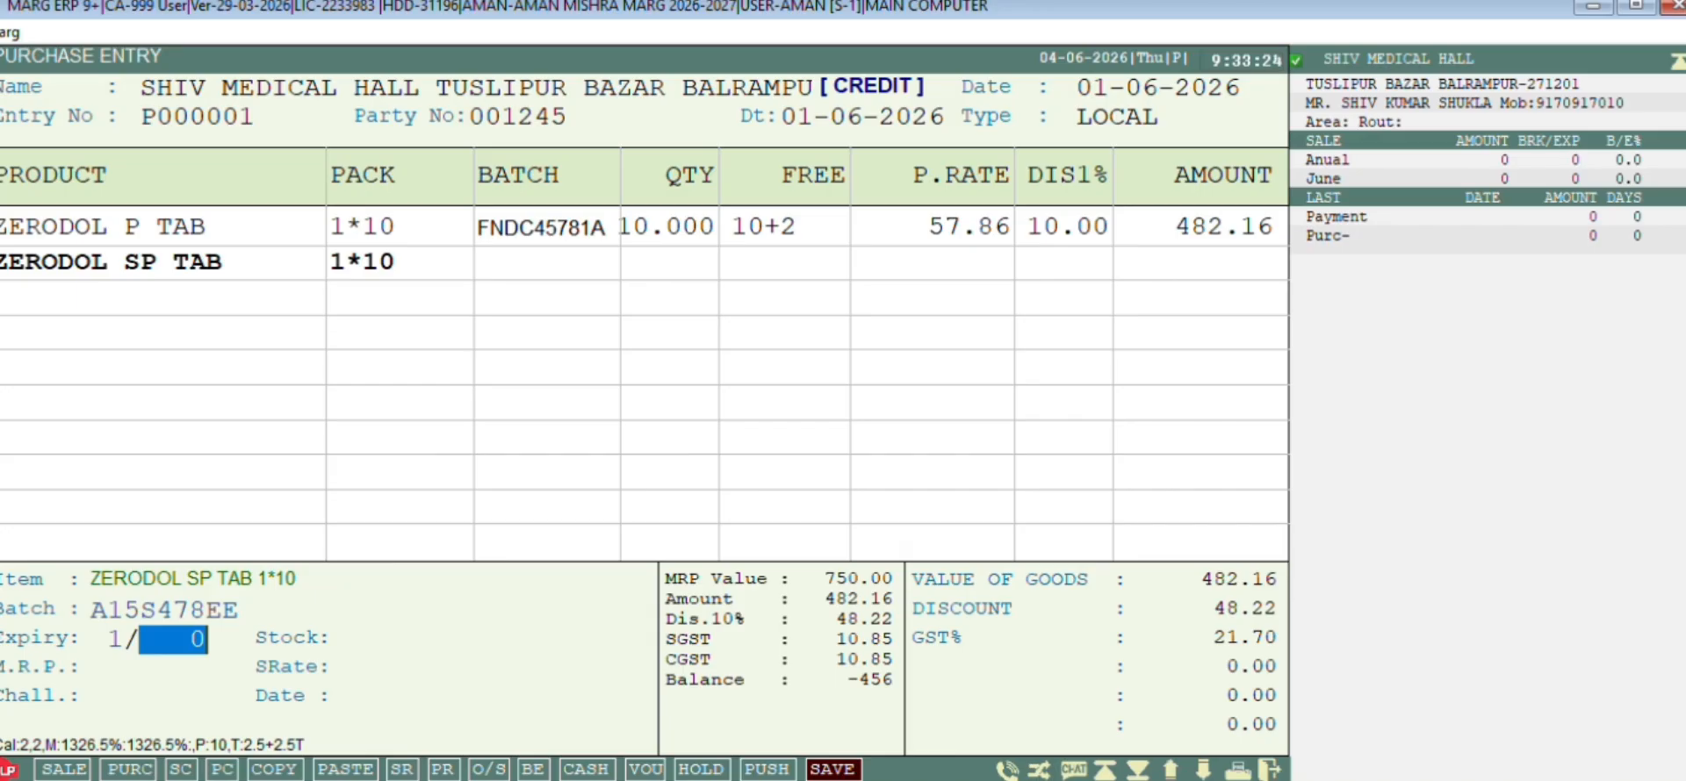
{"action": "type", "text": "27"}
{"action": "key", "text": "Return"}
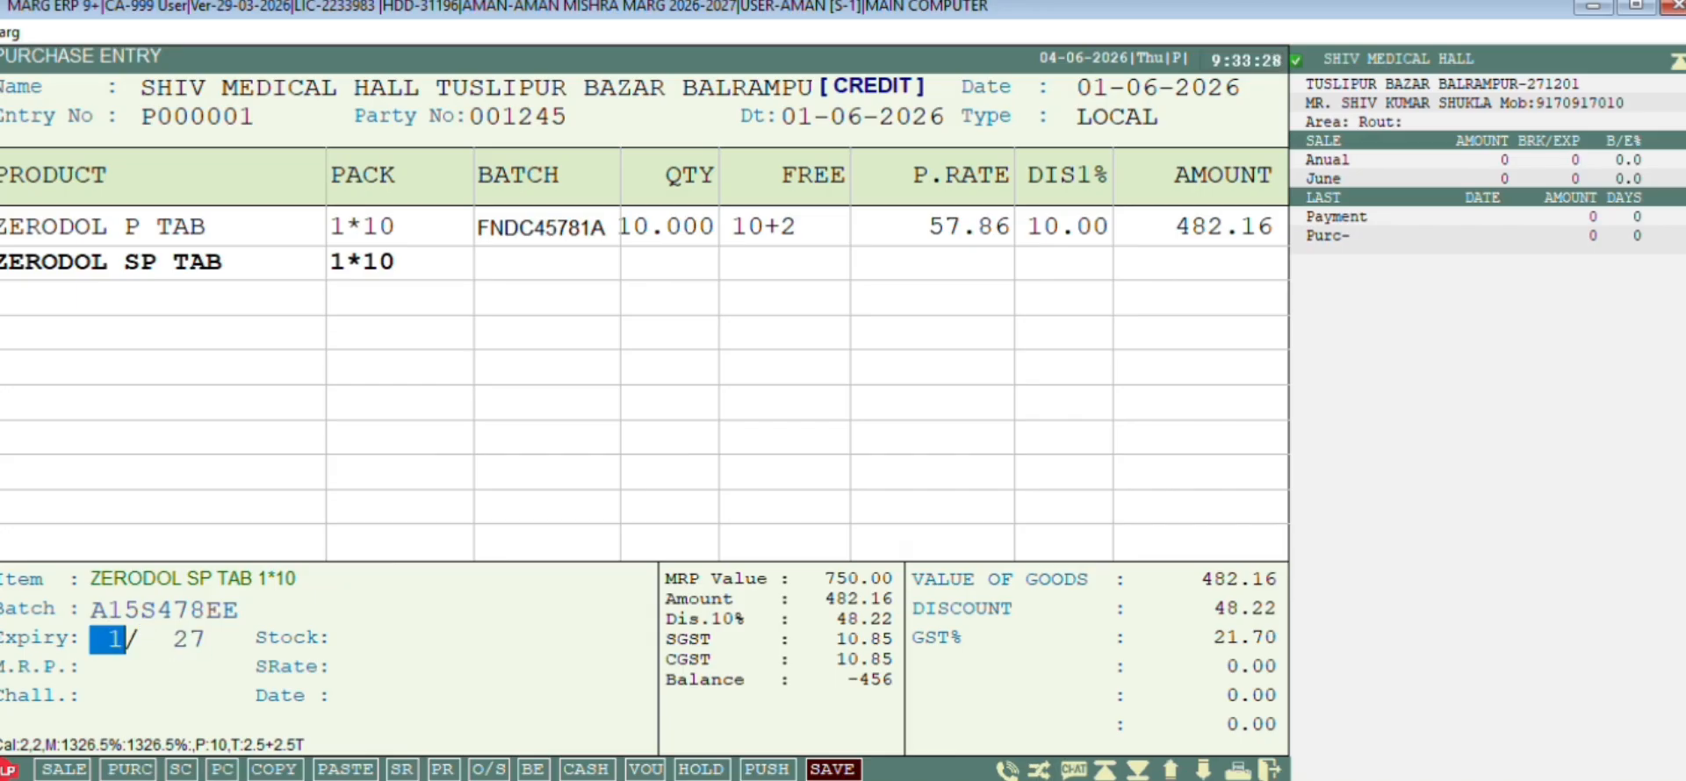
{"action": "type", "text": "0826"}
{"action": "key", "text": "Return"}
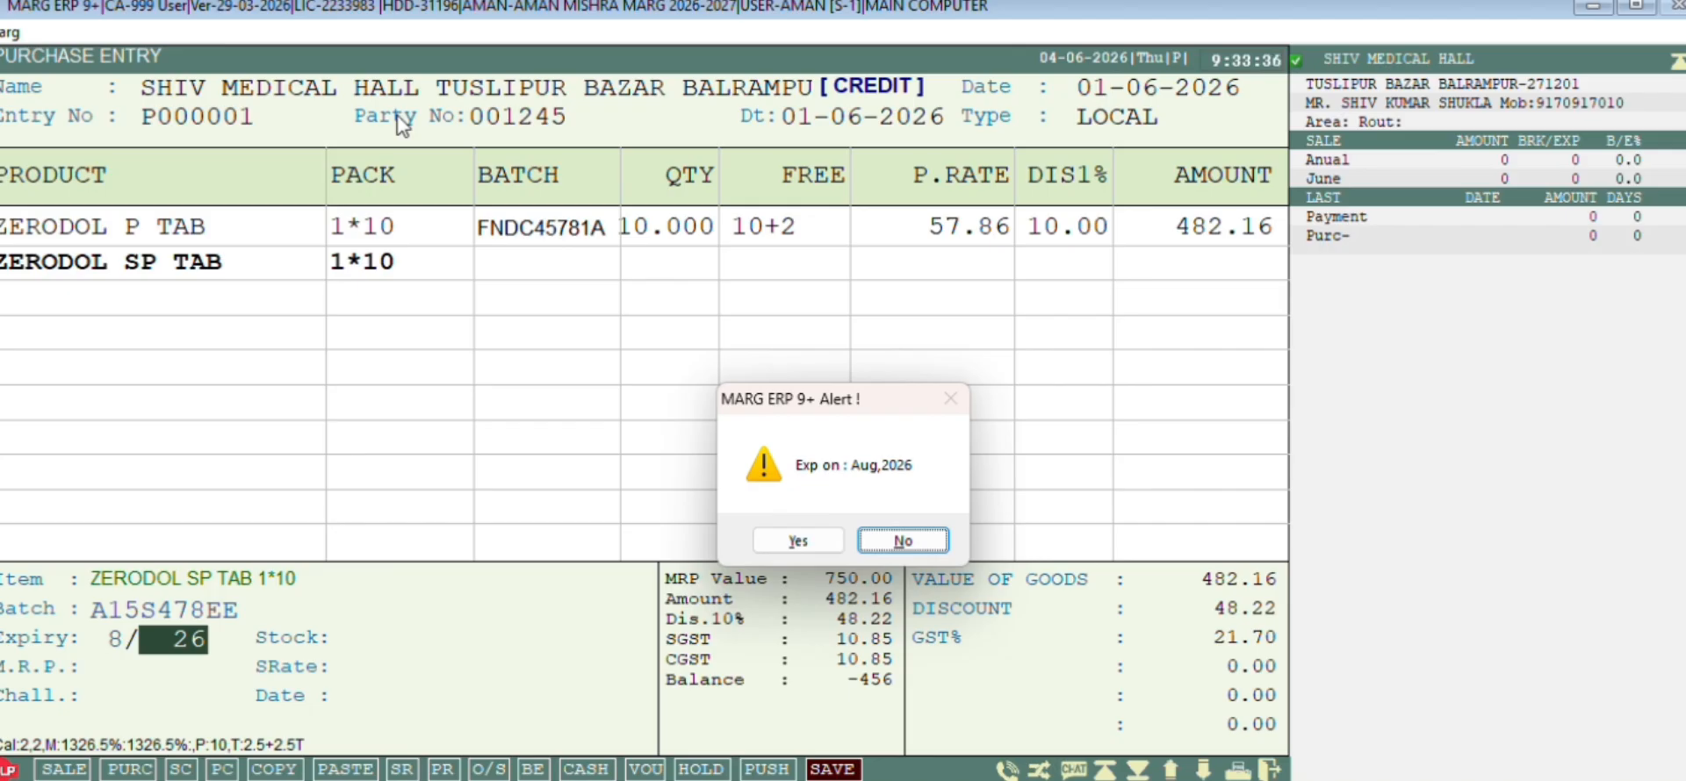
{"action": "key", "text": "Left"}
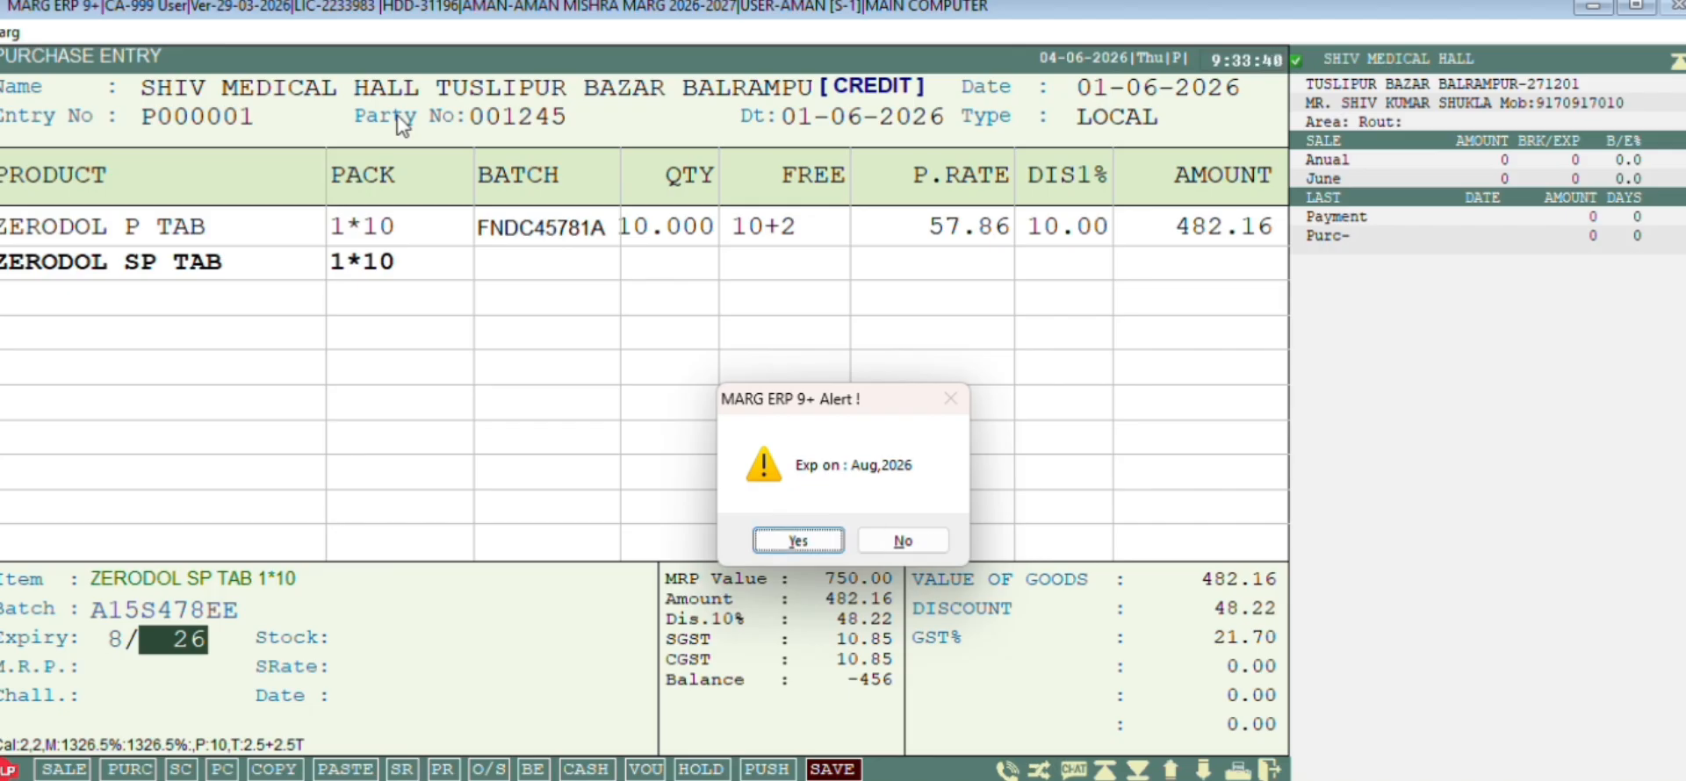
{"action": "key", "text": "Return"}
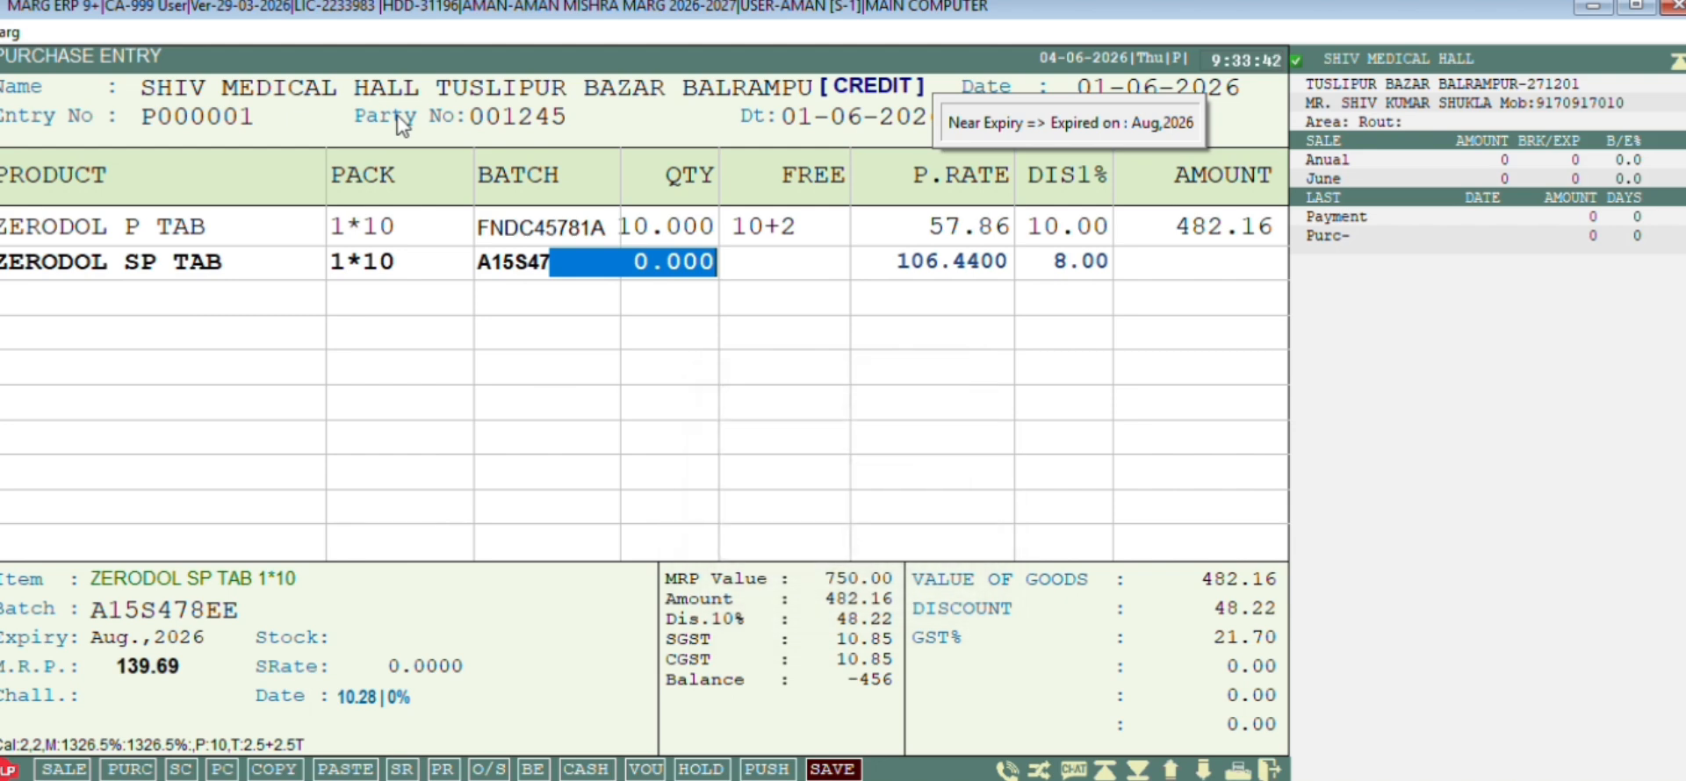
Enter quantity 20, free 10+2, keep rate 106.44 and apply a 15% discount
{"action": "type", "text": "20"}
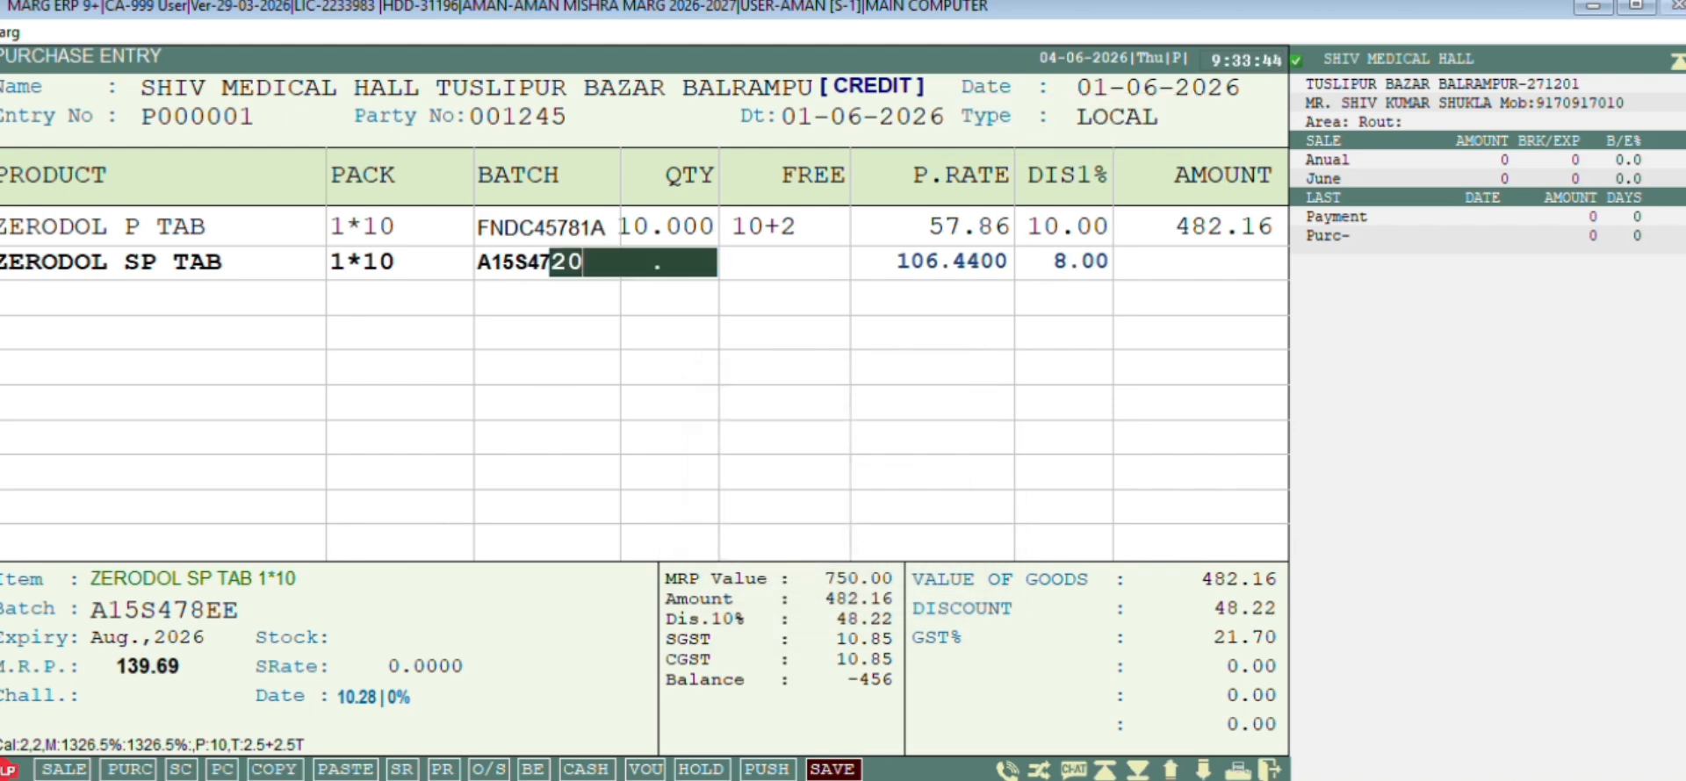
{"action": "key", "text": "Return"}
{"action": "type", "text": "10+2"}
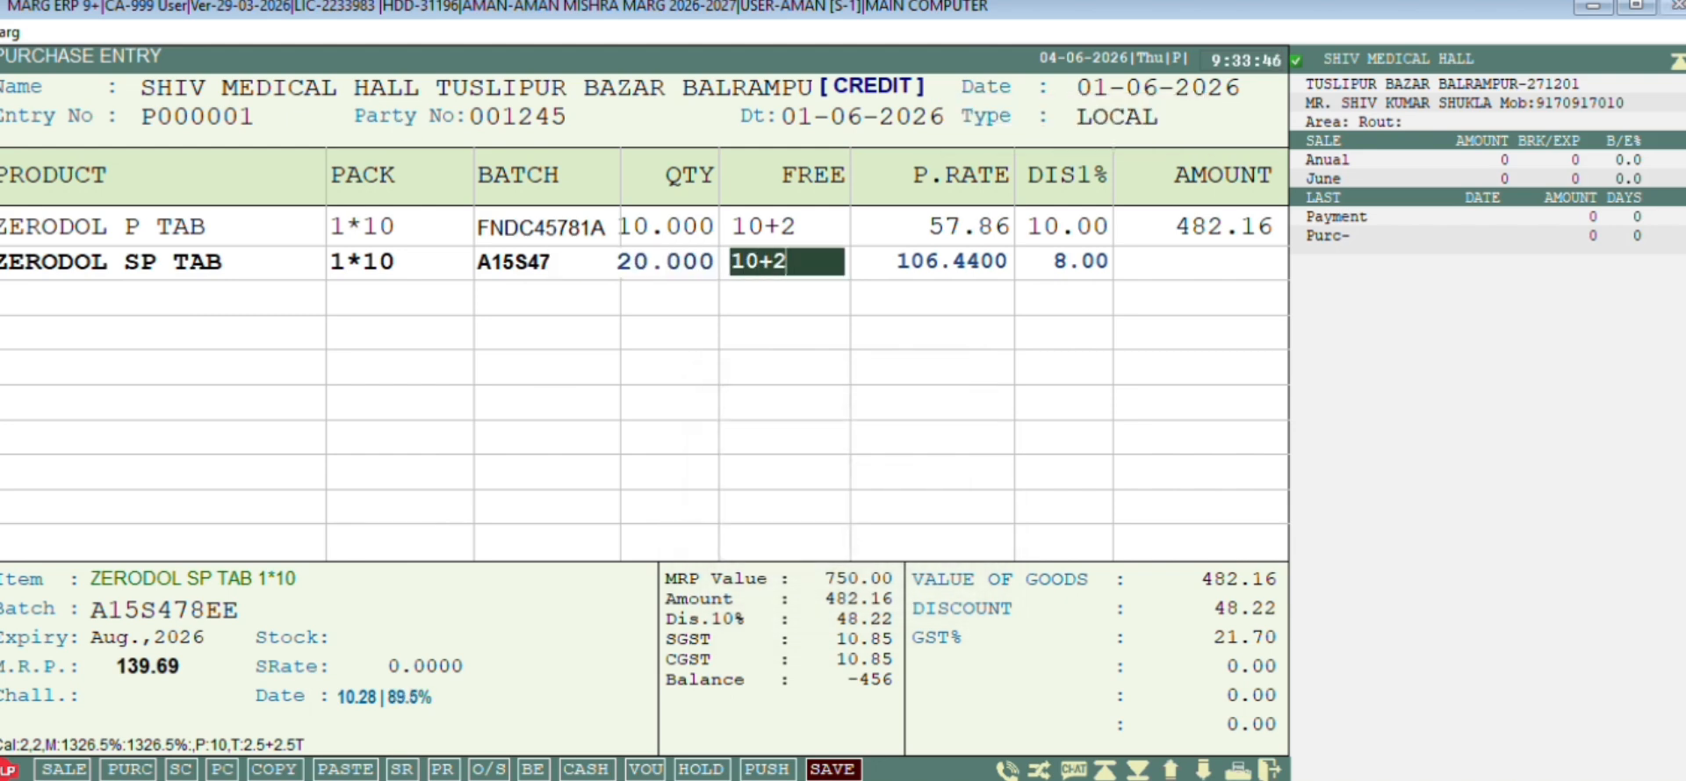
{"action": "key", "text": "Return"}
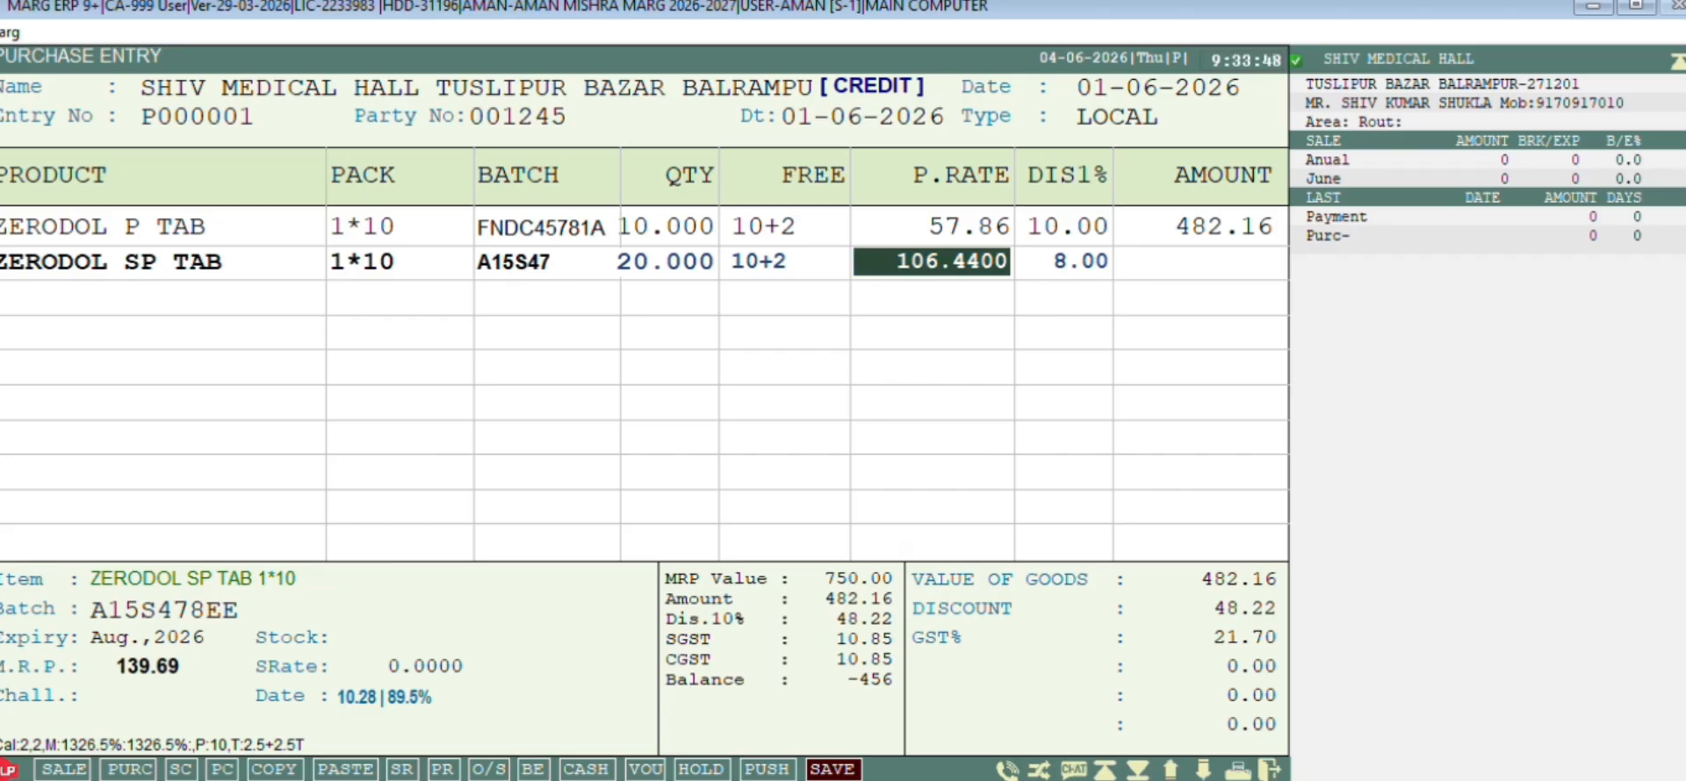
{"action": "key", "text": "Return"}
{"action": "type", "text": "15 ."}
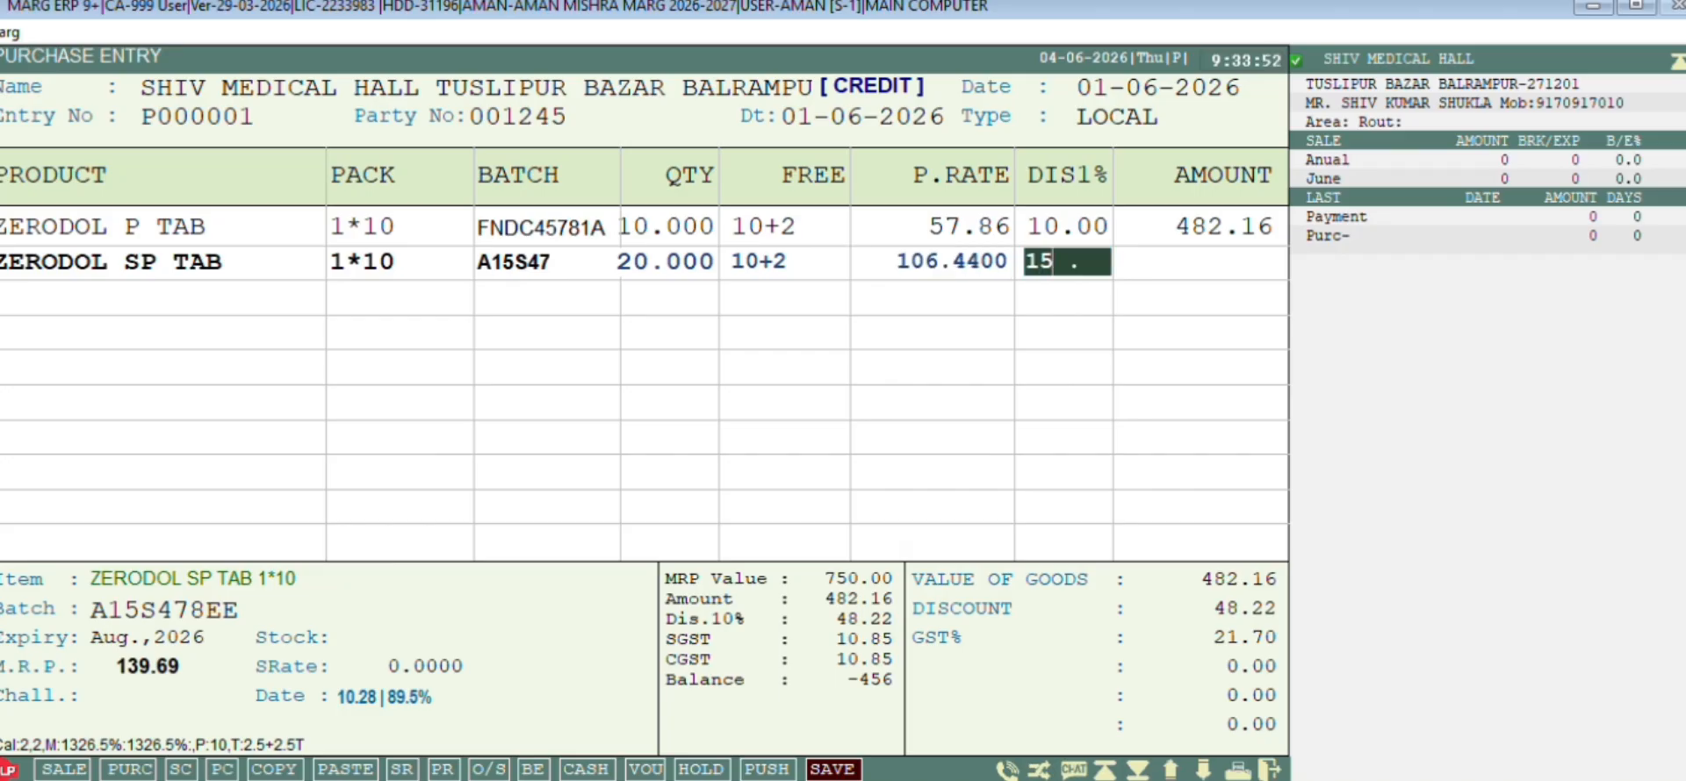
{"action": "key", "text": "Return"}
Leave the discount unstored and set the Zerodol SP batch Rate-A to 106.44
{"action": "key", "text": "Return"}
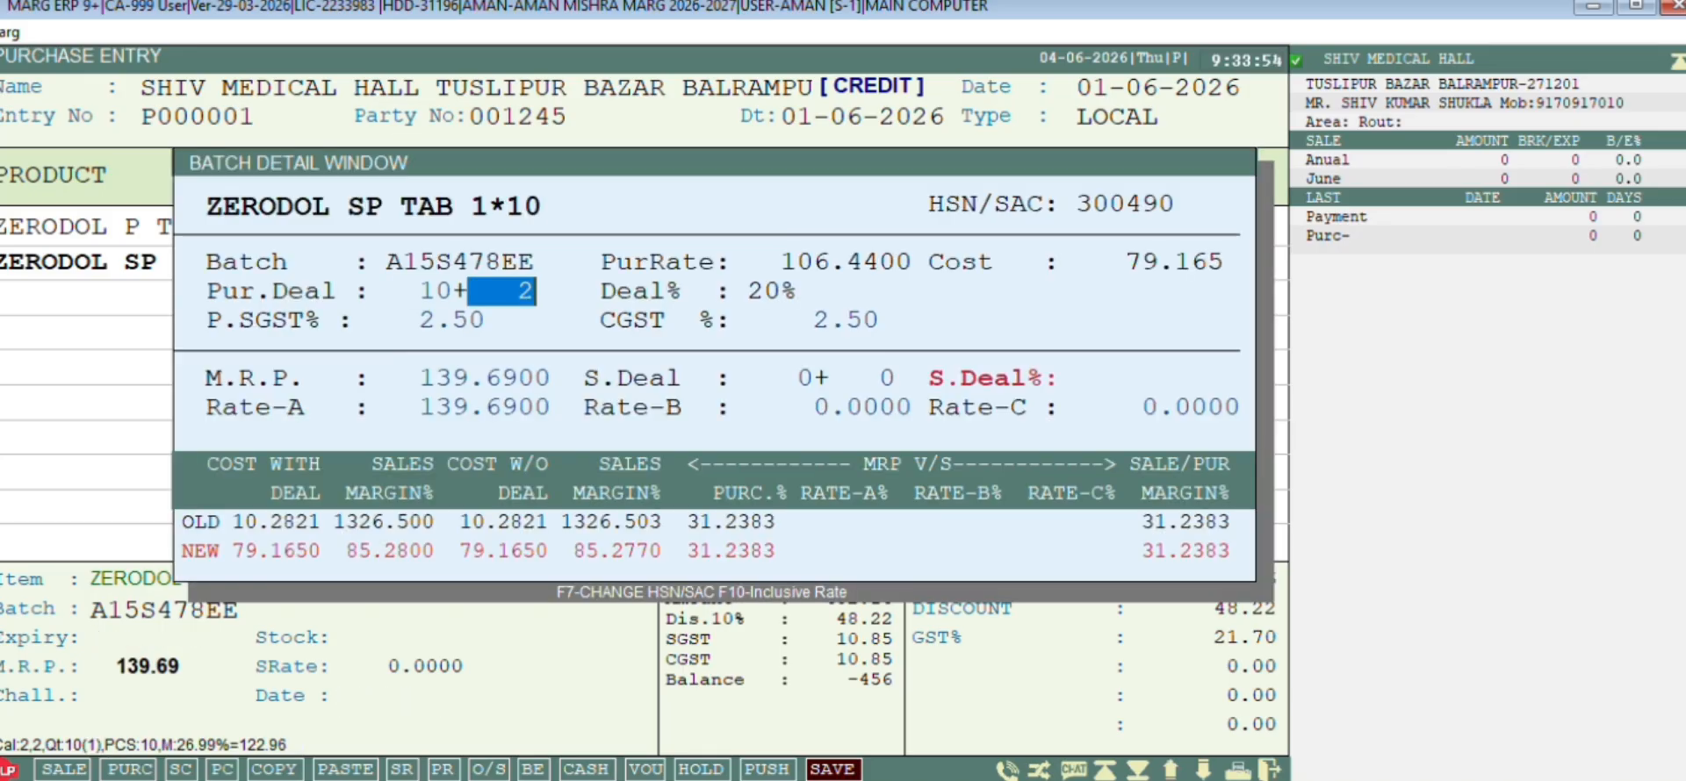
{"action": "key", "text": "Return"}
{"action": "key", "text": "Return"}
{"action": "key", "text": "Return"}
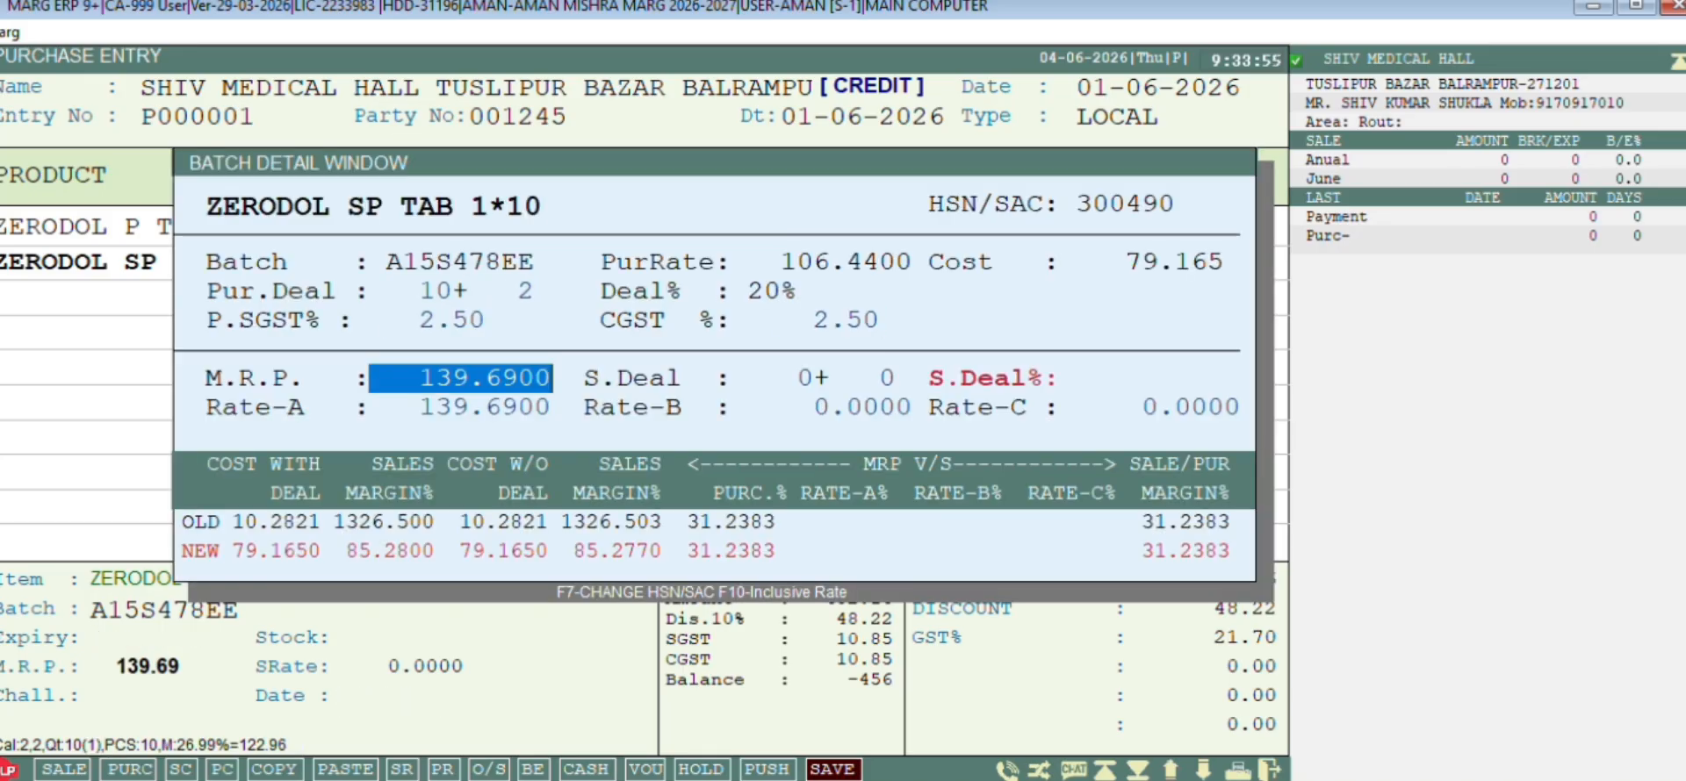
{"action": "key", "text": "Return"}
{"action": "key", "text": "Return"}
{"action": "key", "text": "Return"}
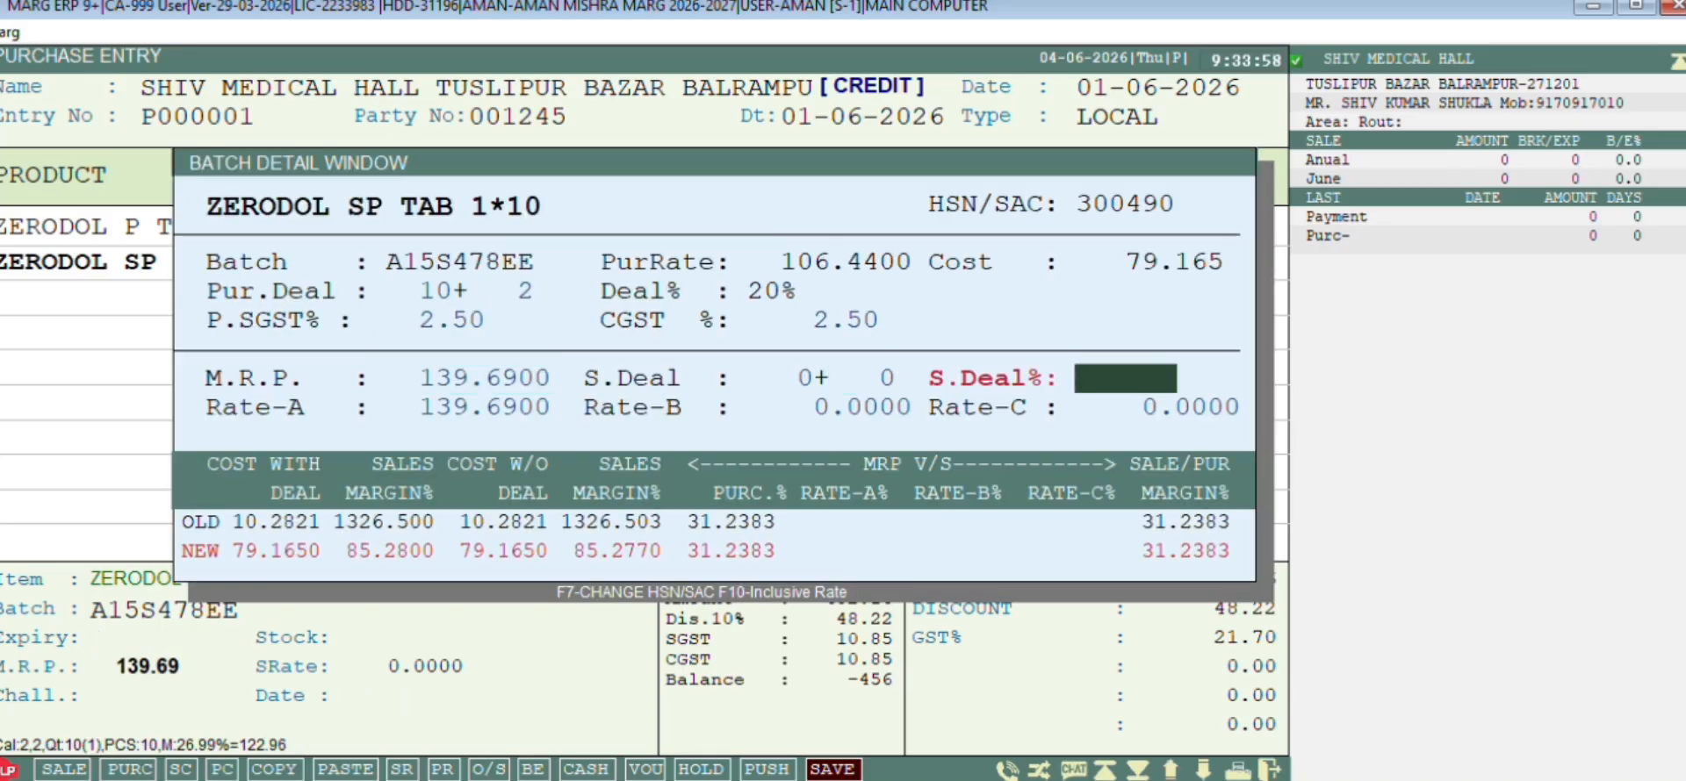
{"action": "type", "text": "106.44"}
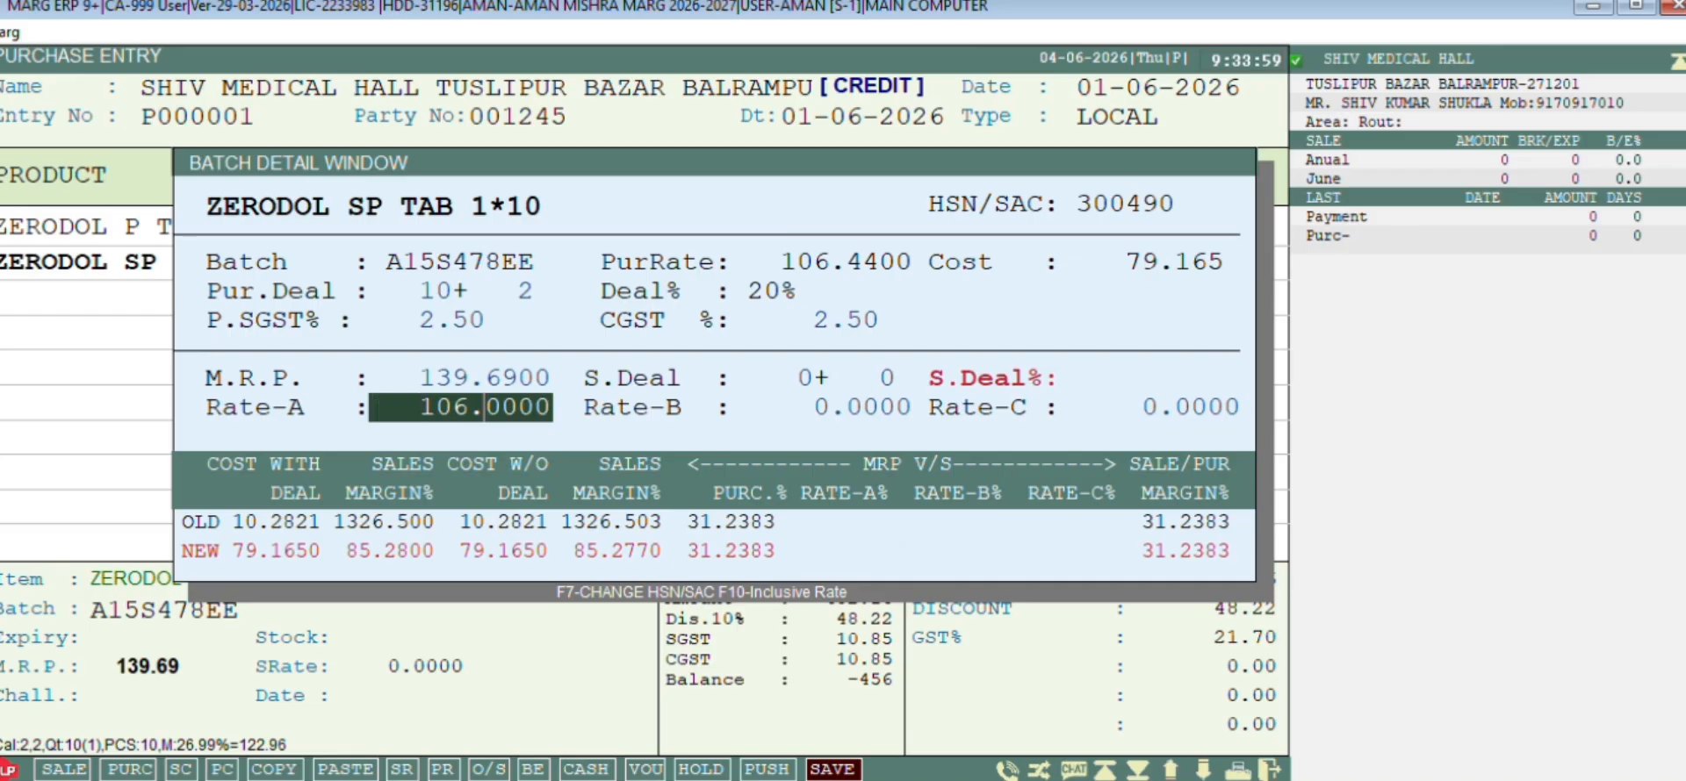
{"action": "key", "text": "Return"}
{"action": "key", "text": "Return"}
{"action": "key", "text": "Return"}
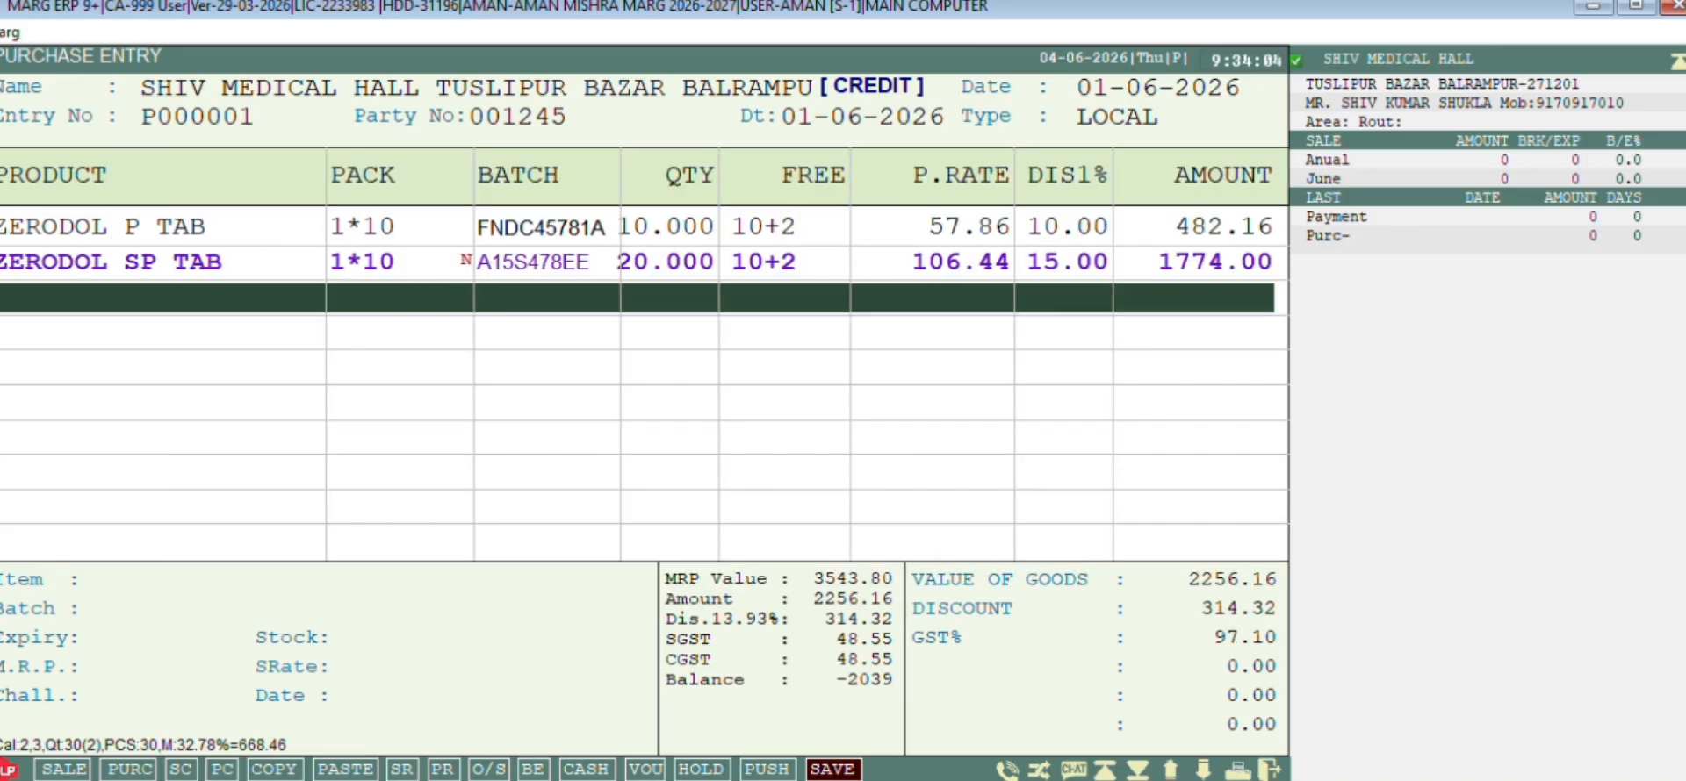
Save the 2039.00 purchase bill, confirming the levies, and exit the Ledgers list
{"action": "key", "text": "Escape"}
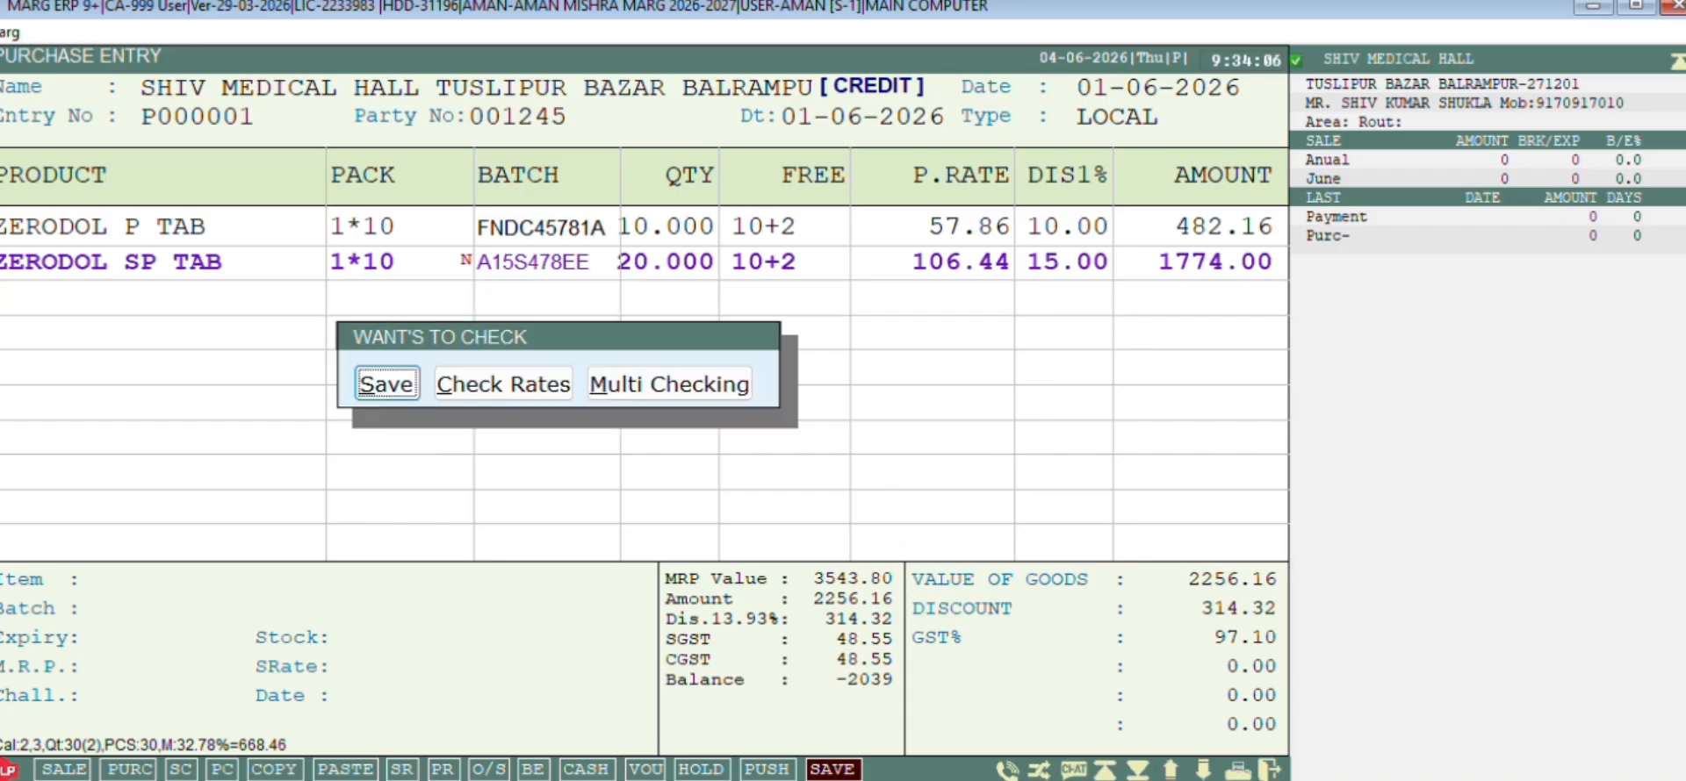
{"action": "key", "text": "Return"}
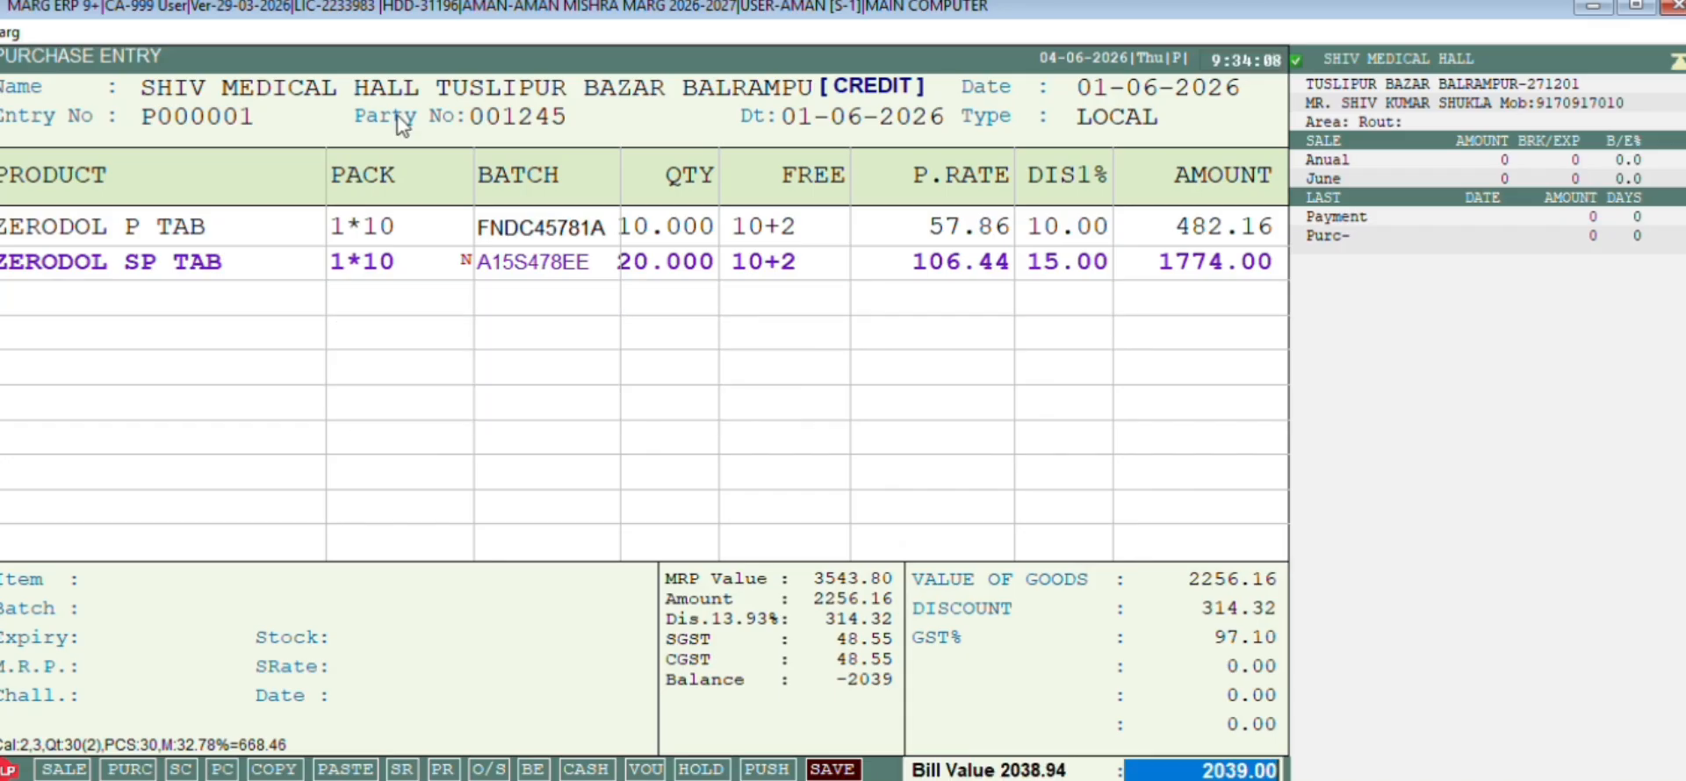
{"action": "key", "text": "Return"}
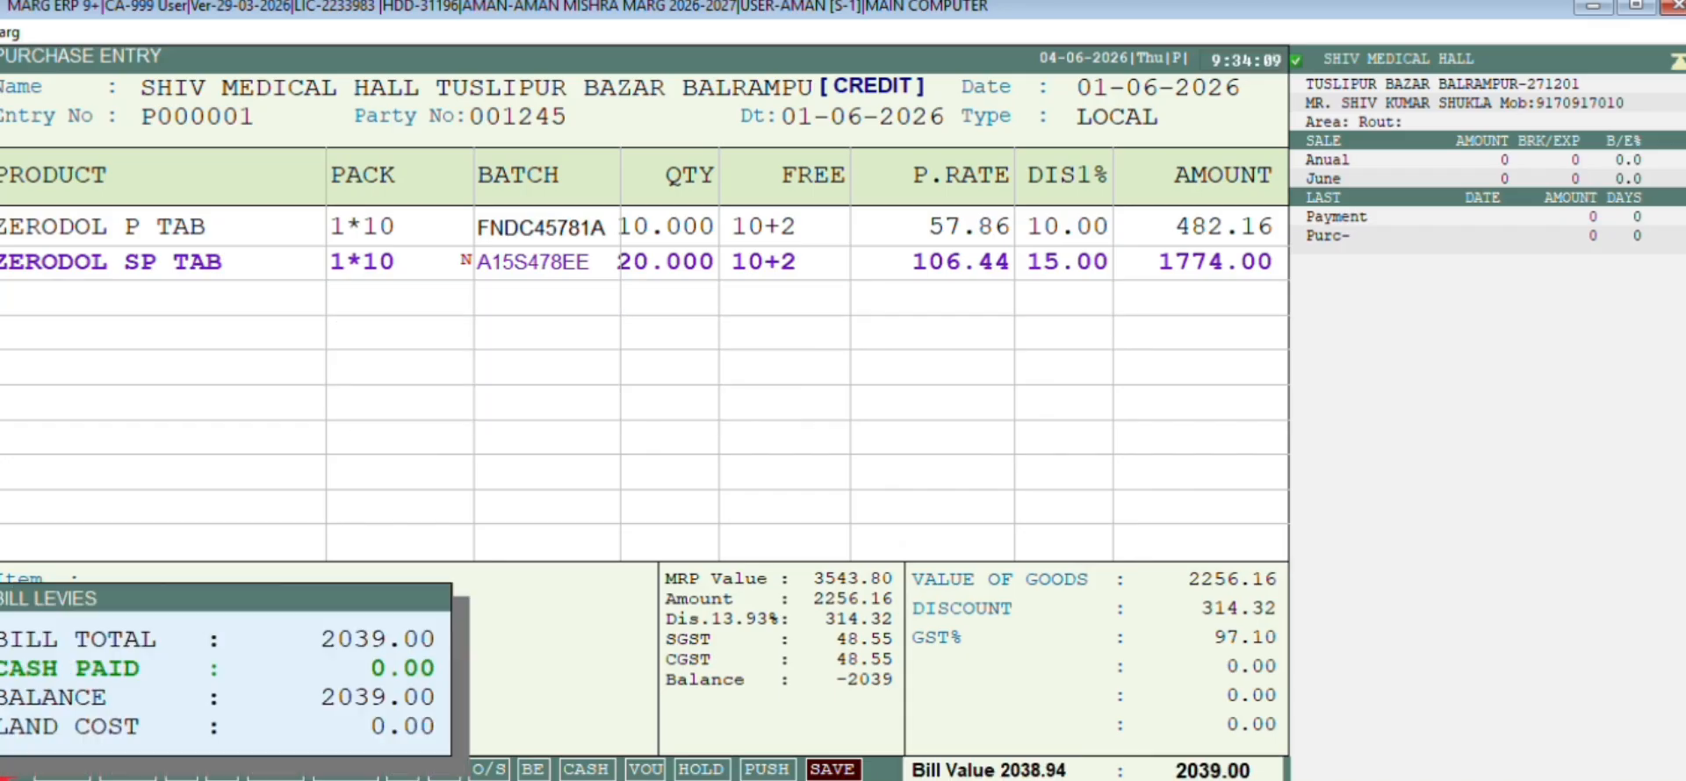
{"action": "key", "text": "Return"}
{"action": "key", "text": "Return"}
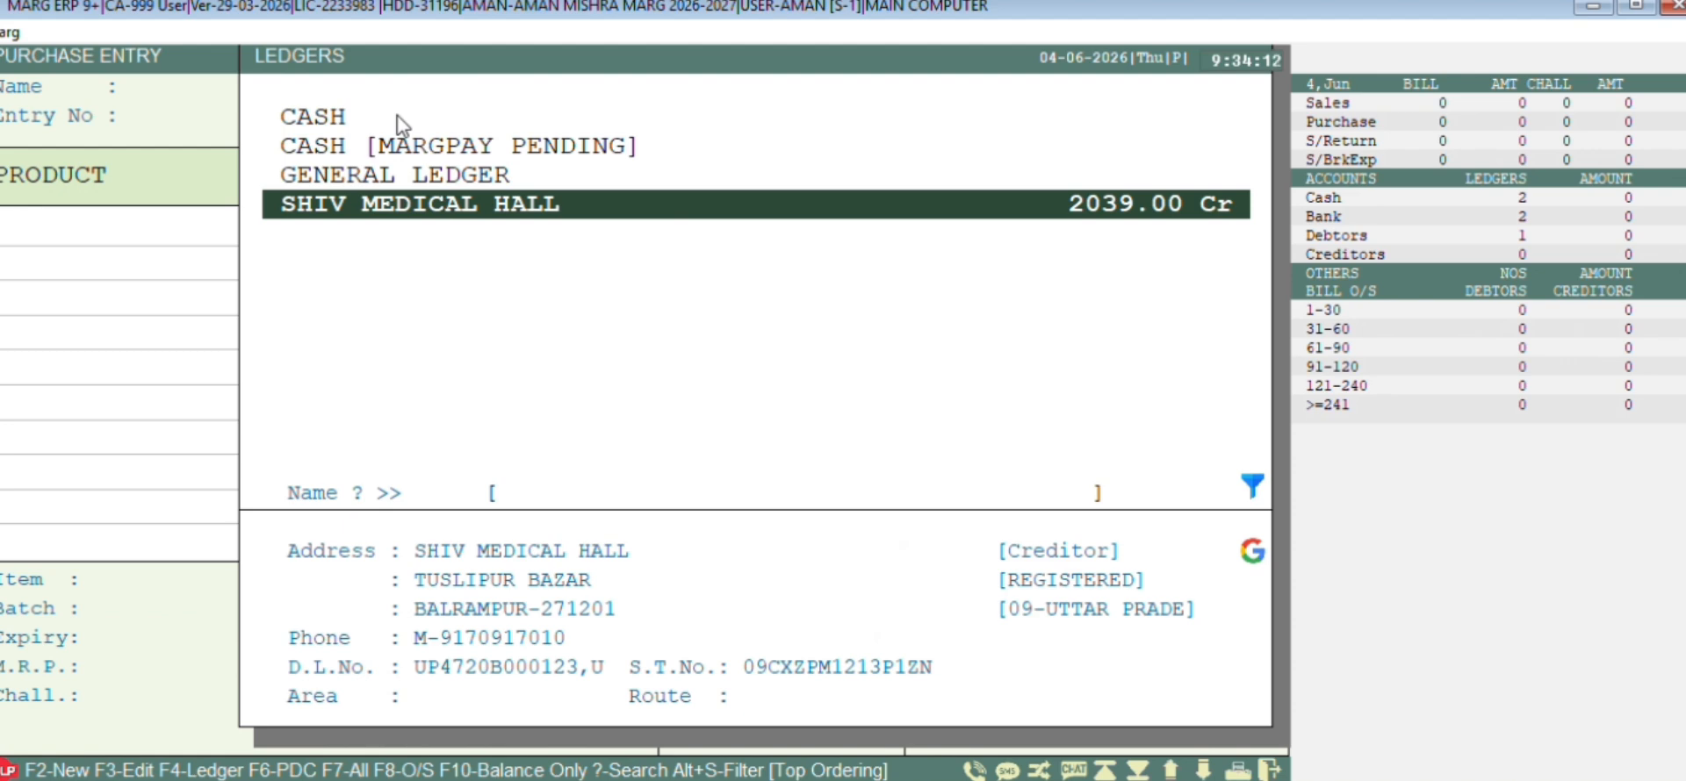
{"action": "key", "text": "Escape"}
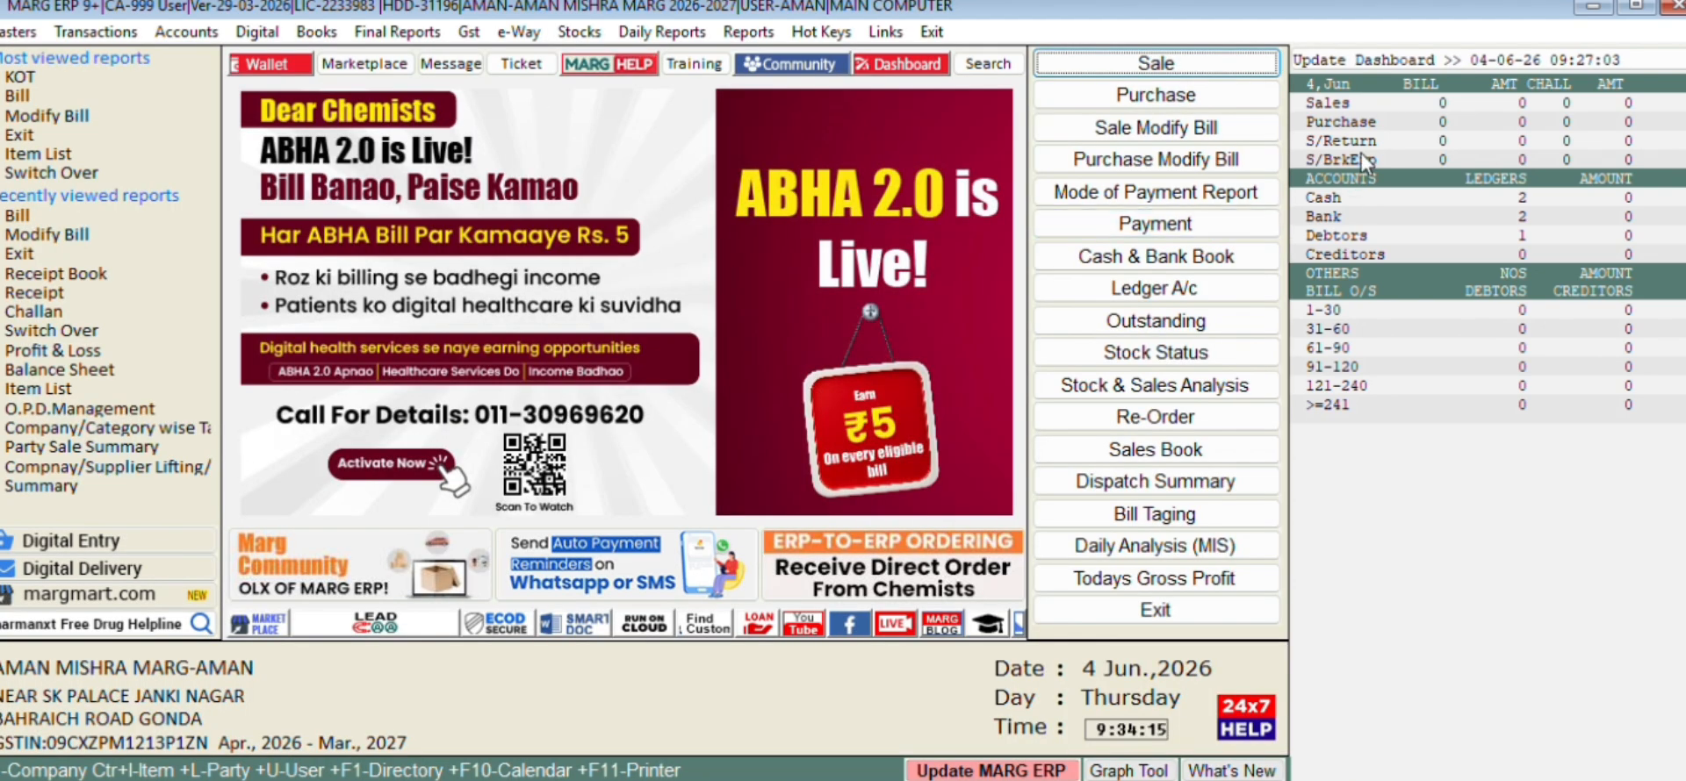
{"action": "left_click", "coordinate": [1414, 57]}
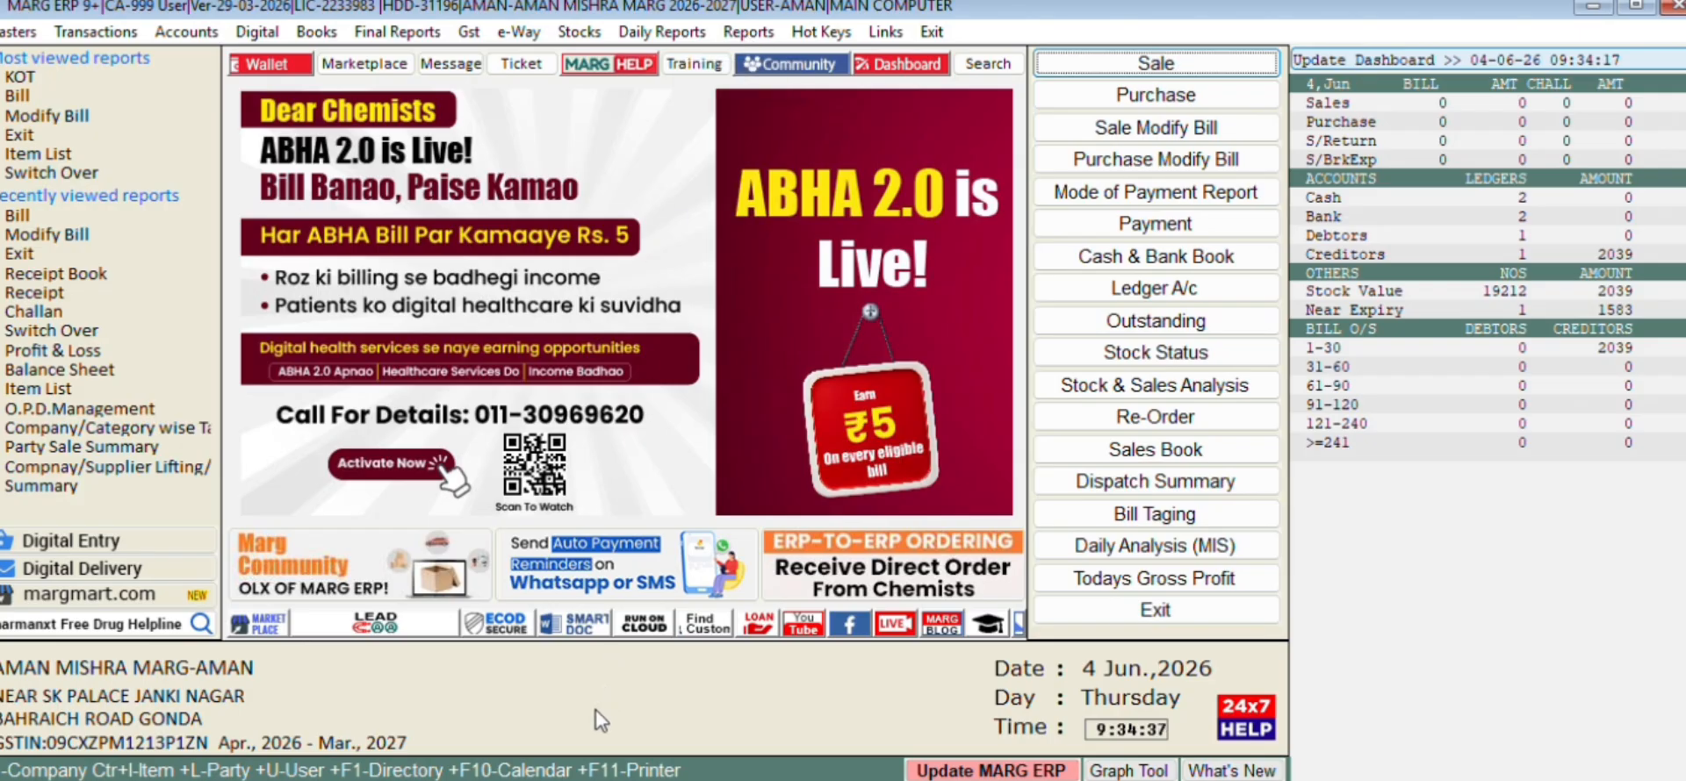
{"action": "key", "text": "Down"}
{"action": "key", "text": "Down"}
{"action": "key", "text": "Down"}
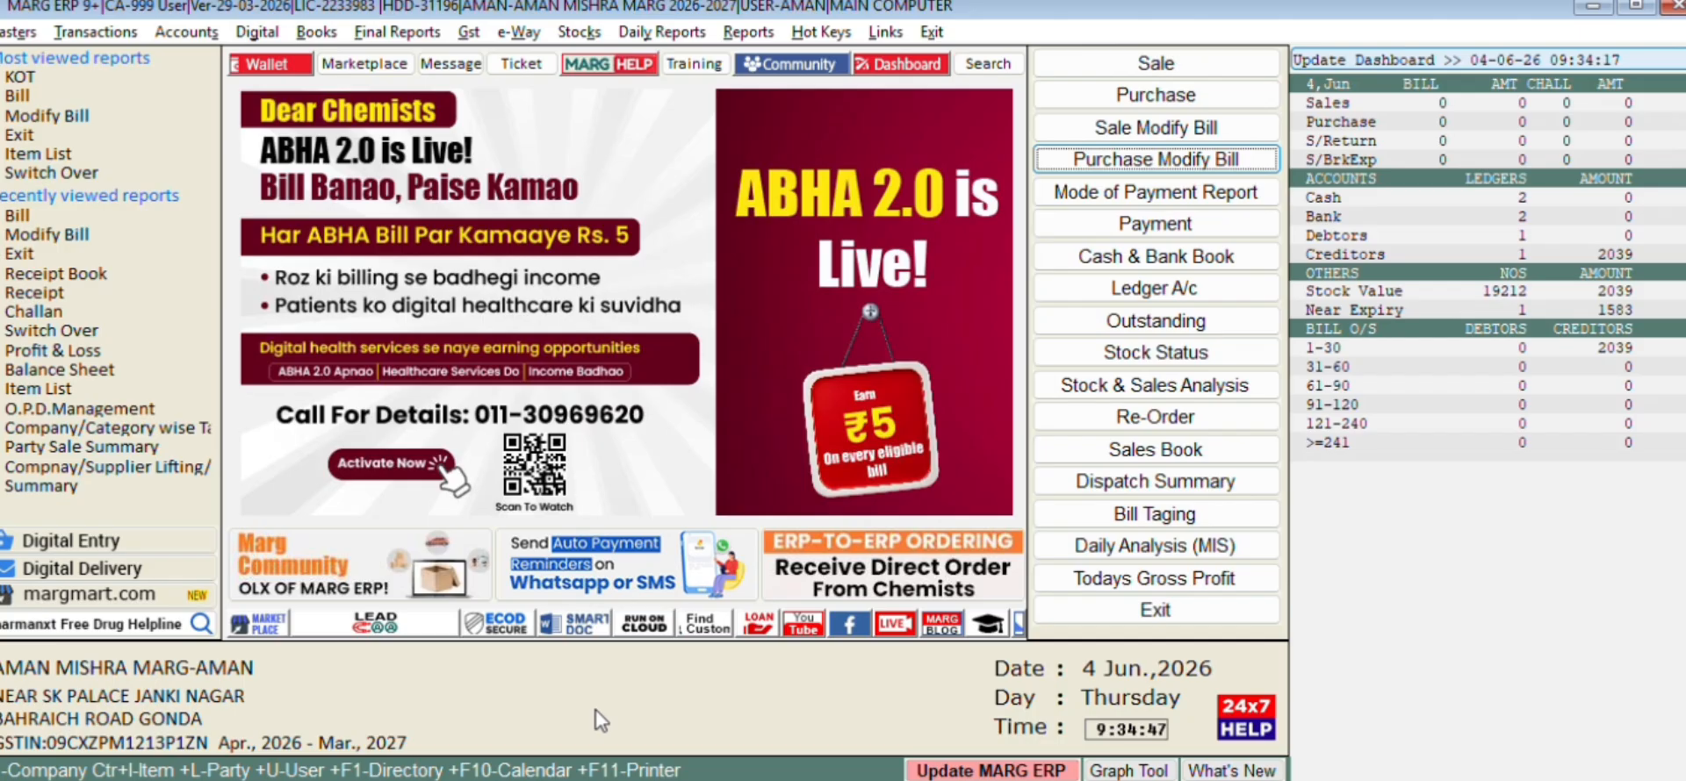
Open Transactions > Purchase > Modify Bill
{"action": "key", "text": "alt+t"}
{"action": "key", "text": "Down"}
{"action": "key", "text": "Down"}
{"action": "key", "text": "Up"}
{"action": "key", "text": "Right"}
{"action": "key", "text": "Down"}
{"action": "key", "text": "Down"}
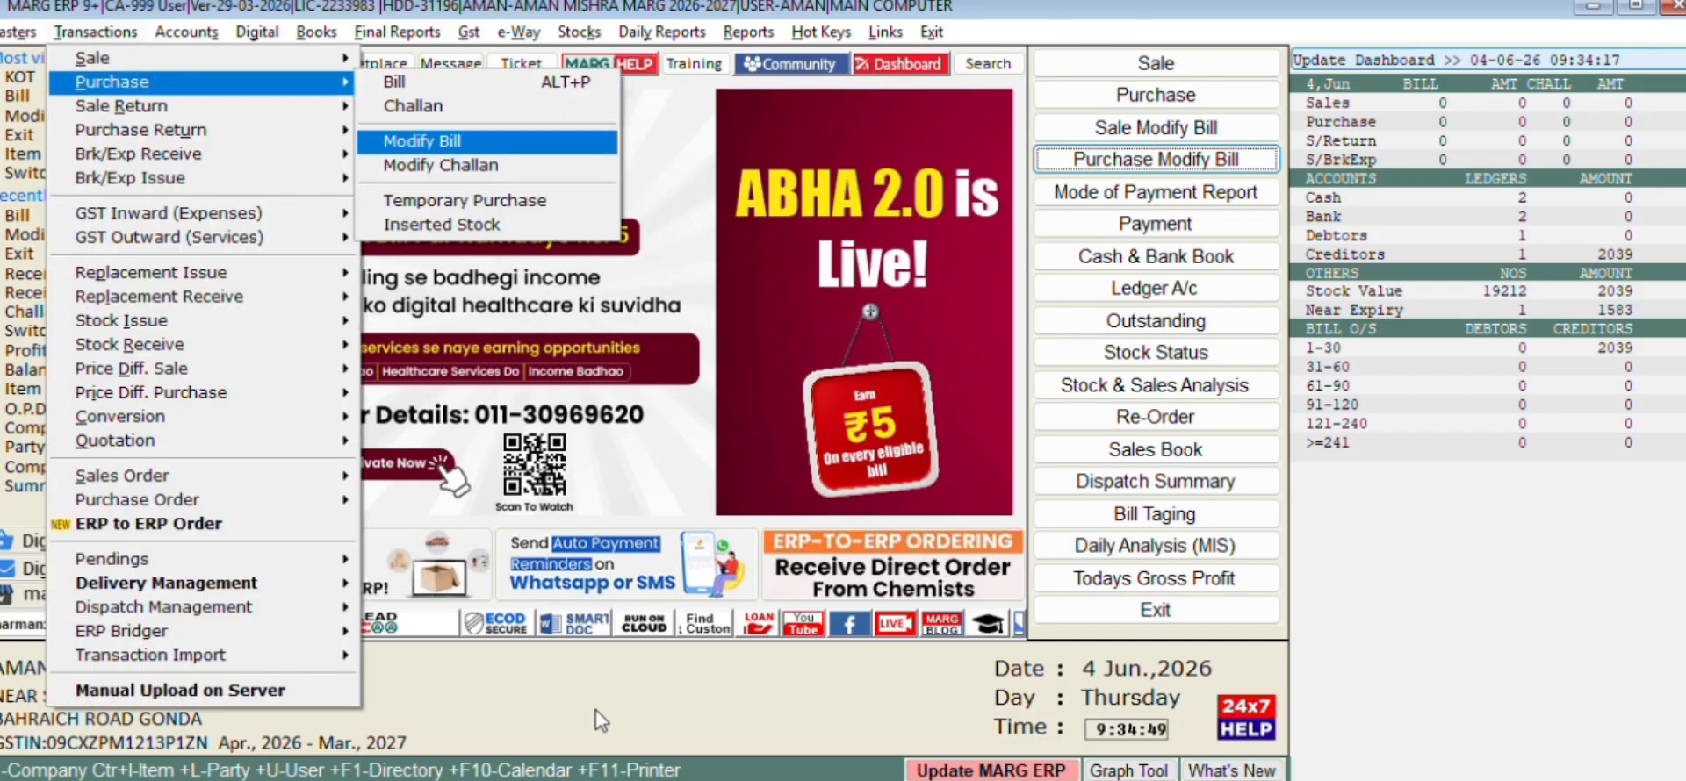
{"action": "key", "text": "Return"}
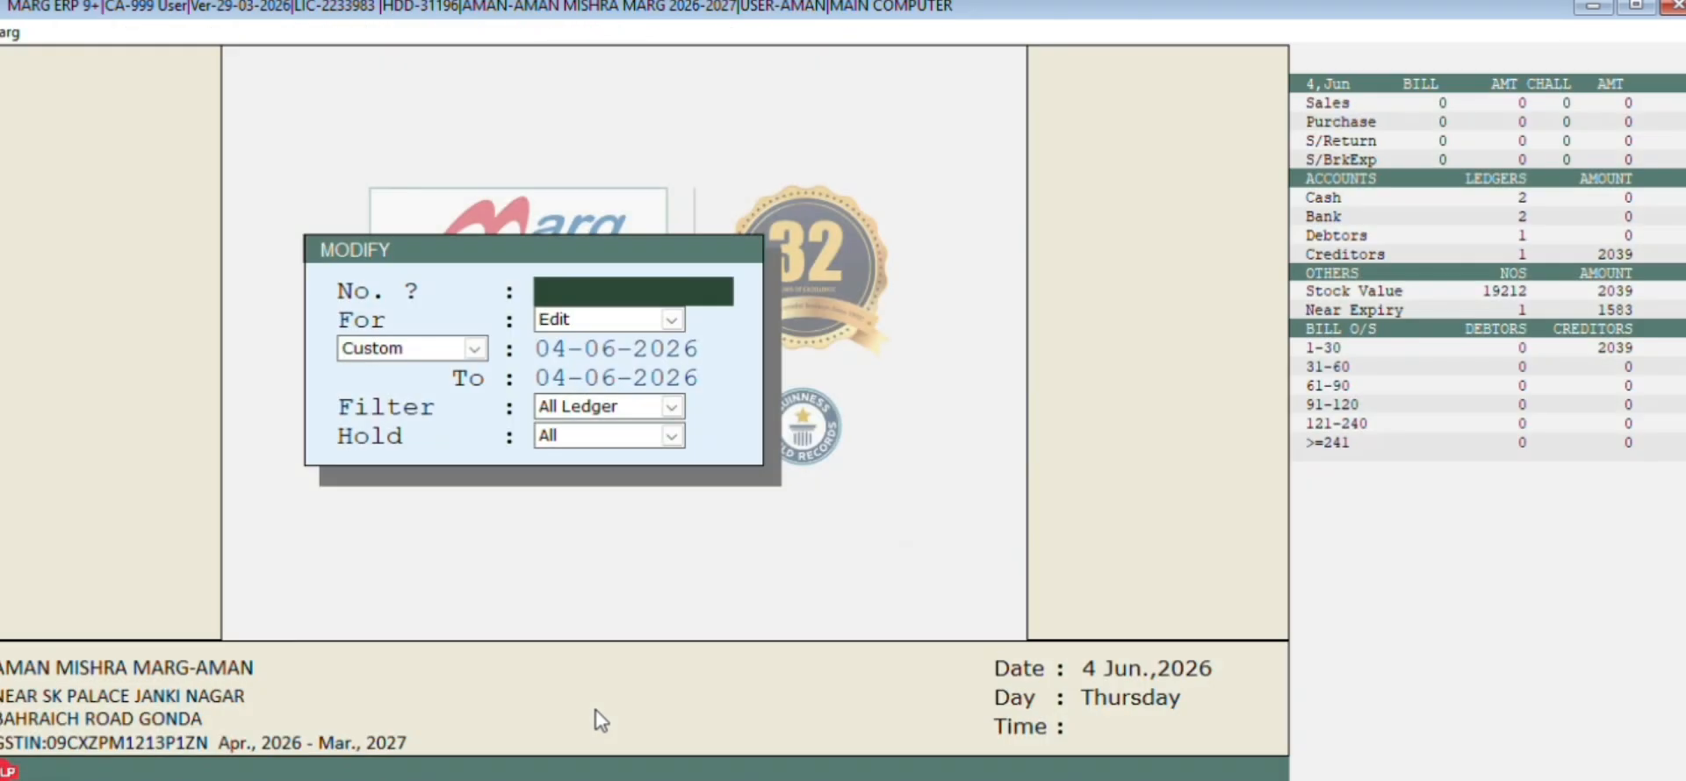
Search All Time bills and open SHIV MEDICAL HALL's bill 001245 at a new item row
{"action": "key", "text": "Return"}
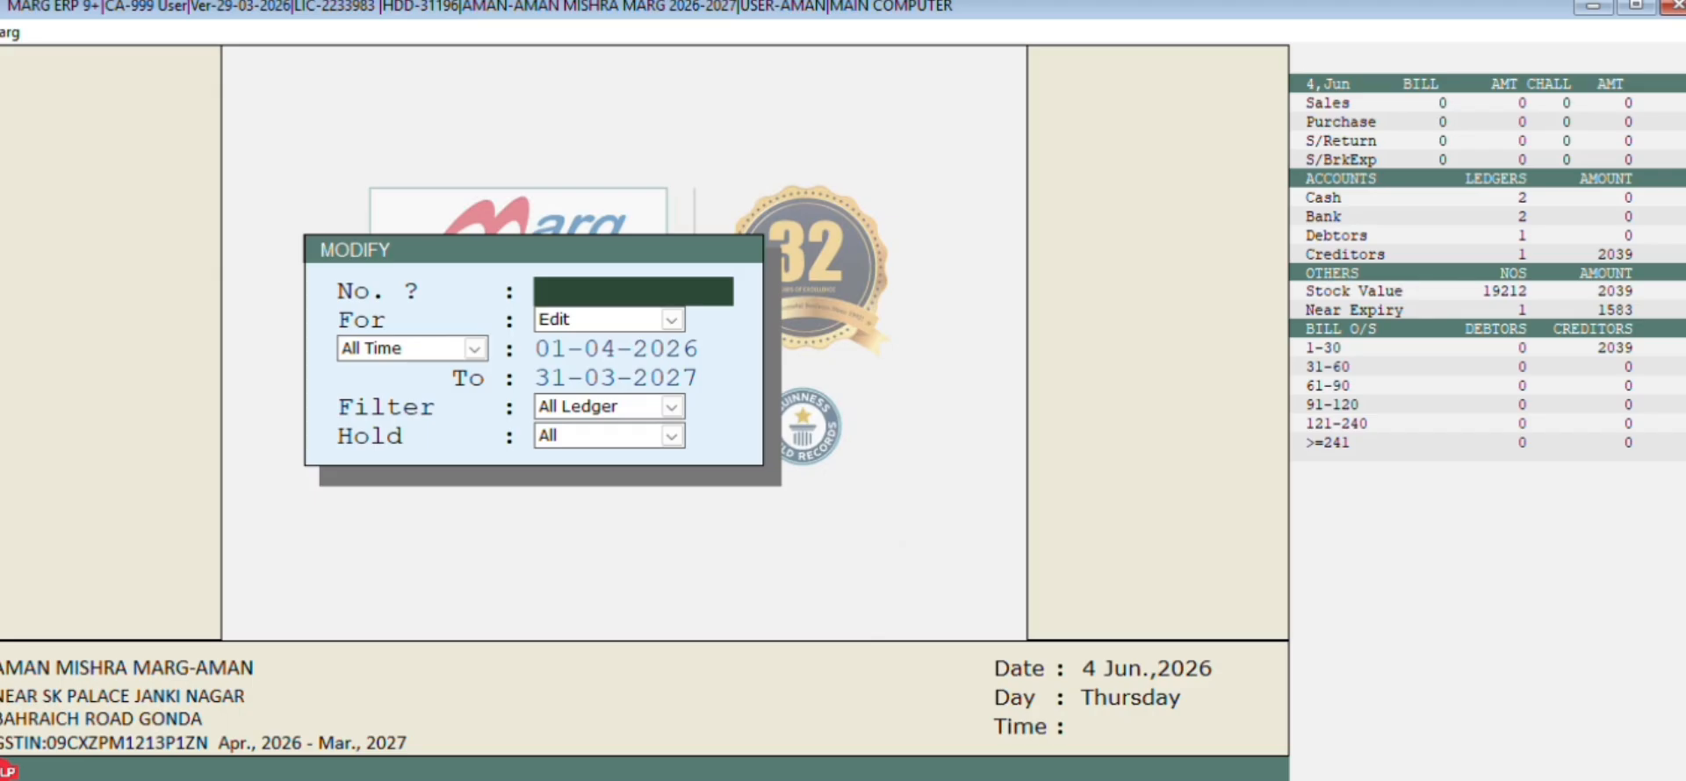
{"action": "key", "text": "Up"}
{"action": "key", "text": "a"}
{"action": "key", "text": "a"}
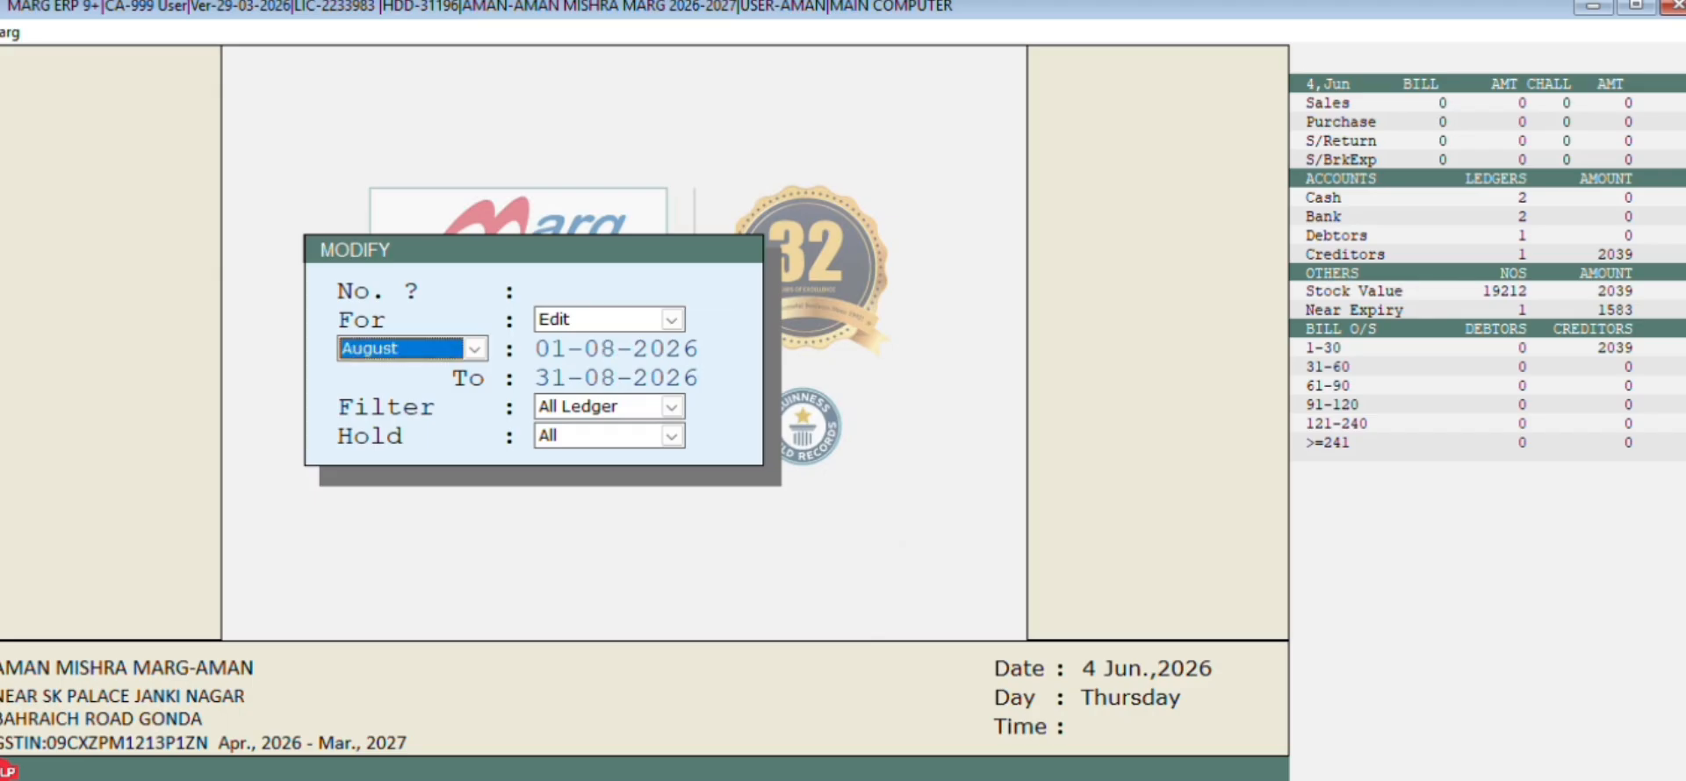
{"action": "key", "text": "a"}
{"action": "key", "text": "Return"}
{"action": "key", "text": "Return"}
{"action": "key", "text": "Return"}
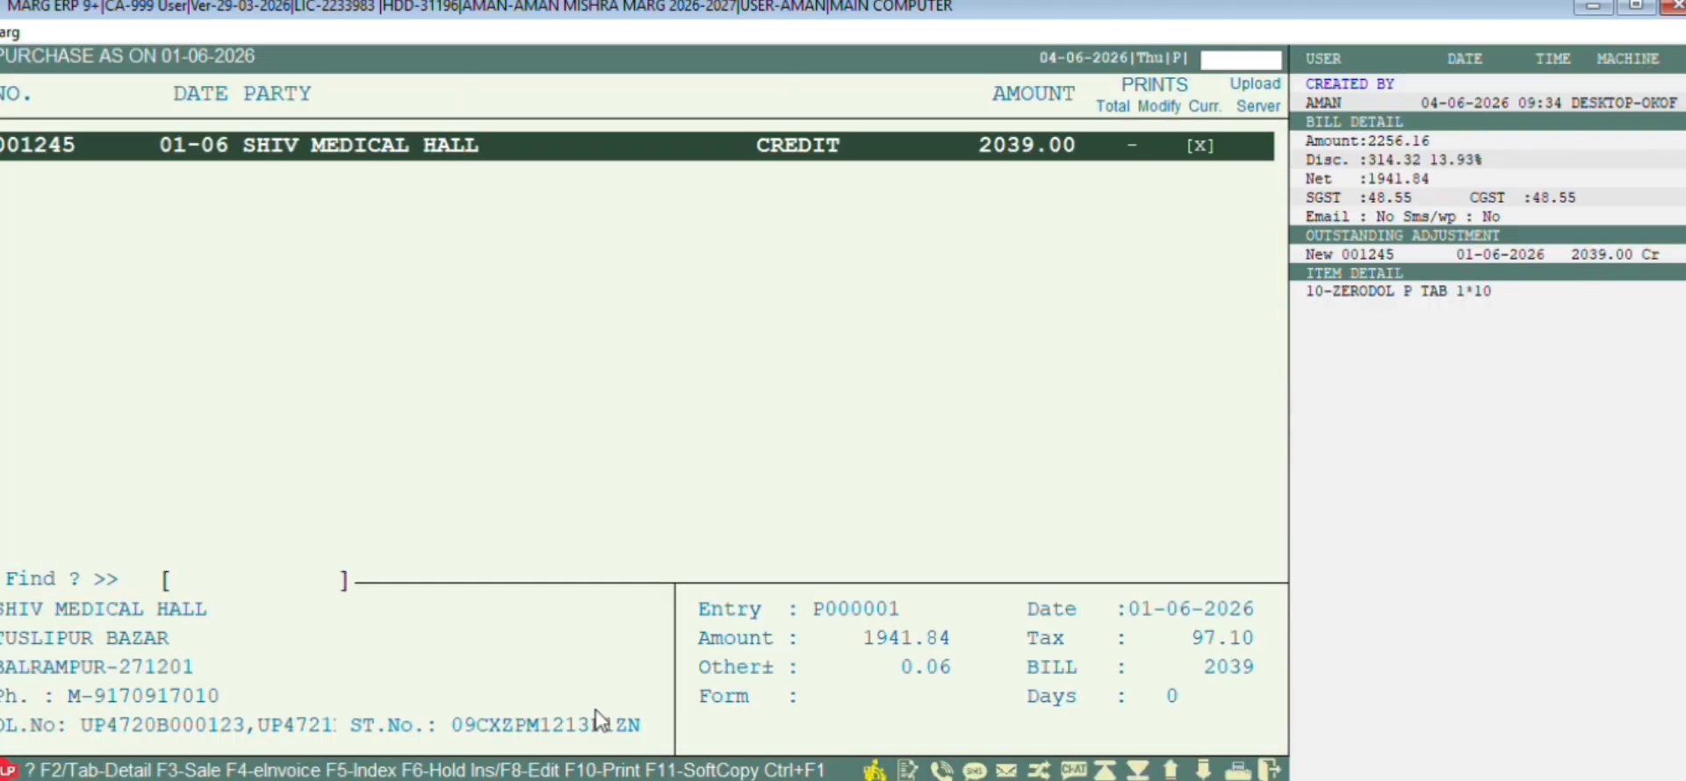
{"action": "key", "text": "Return"}
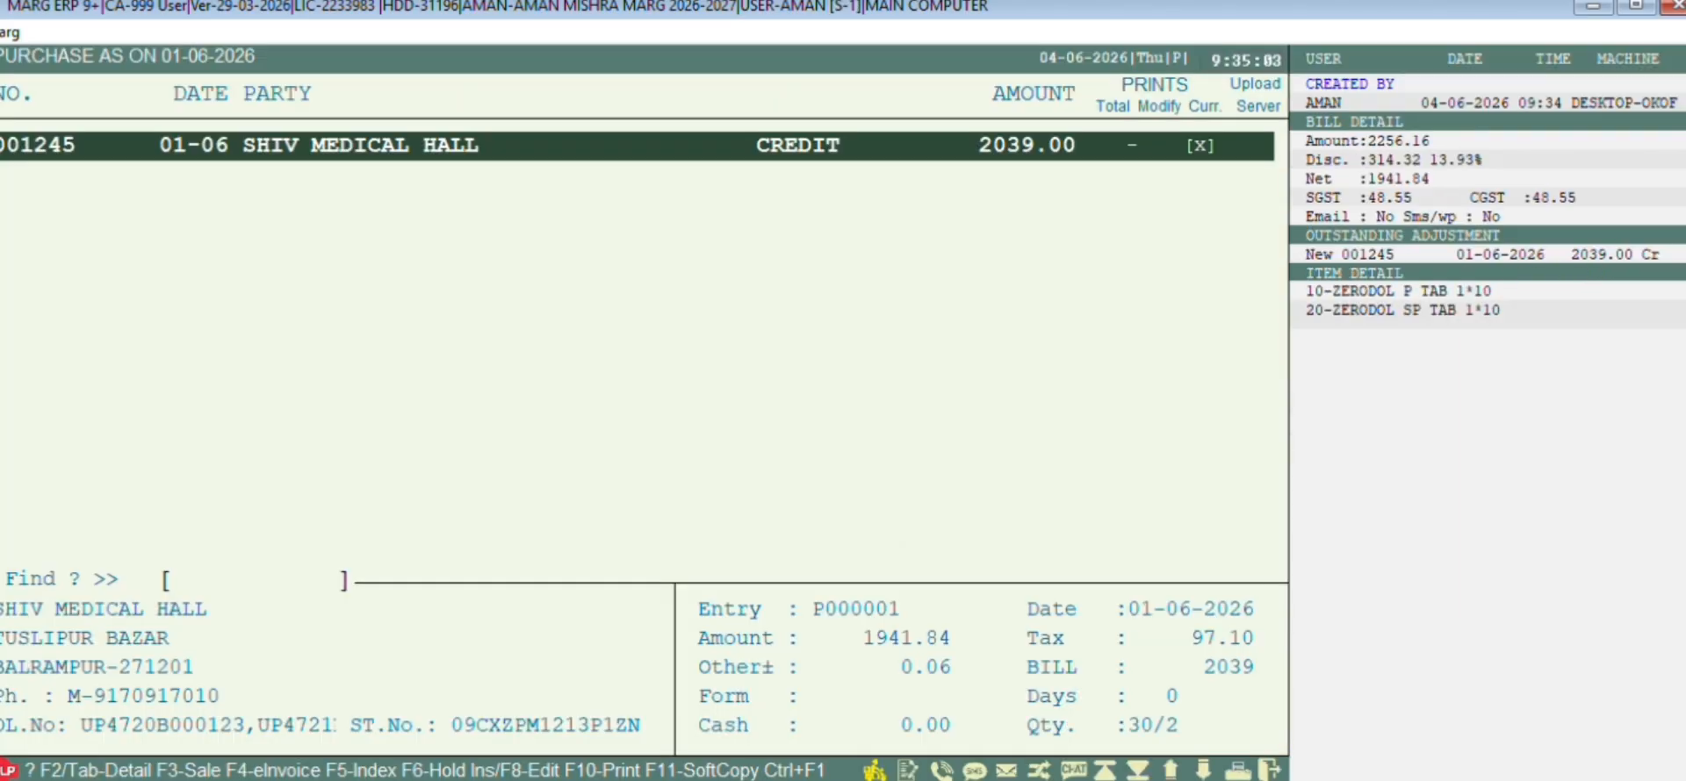
{"action": "key", "text": "Return"}
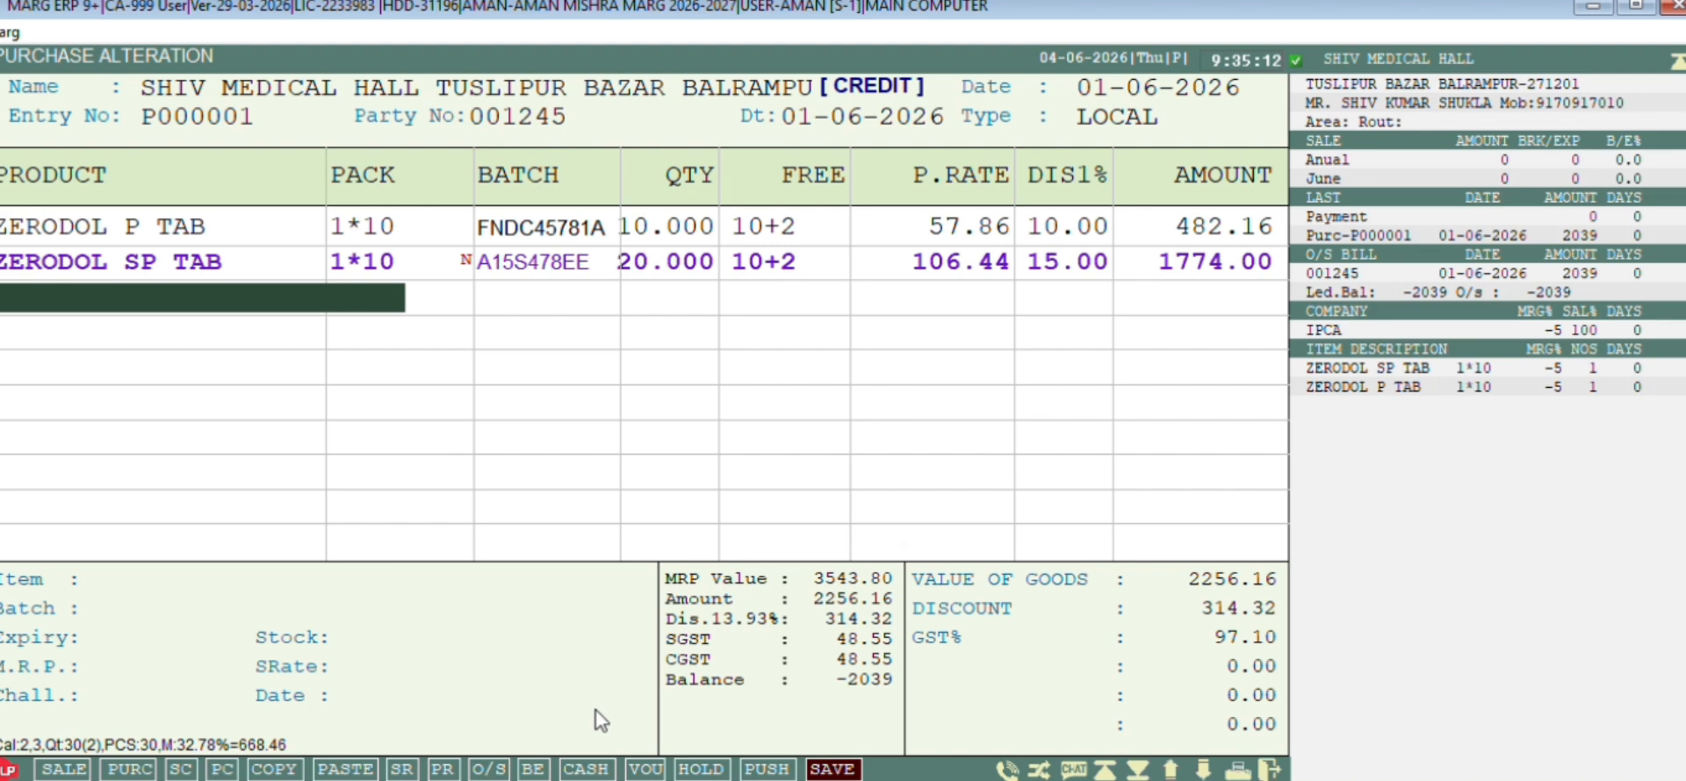
Add ACILOC 150MG TAB with batch A245S45A and expiry Feb 2028
{"action": "type", "text": "ACILO"}
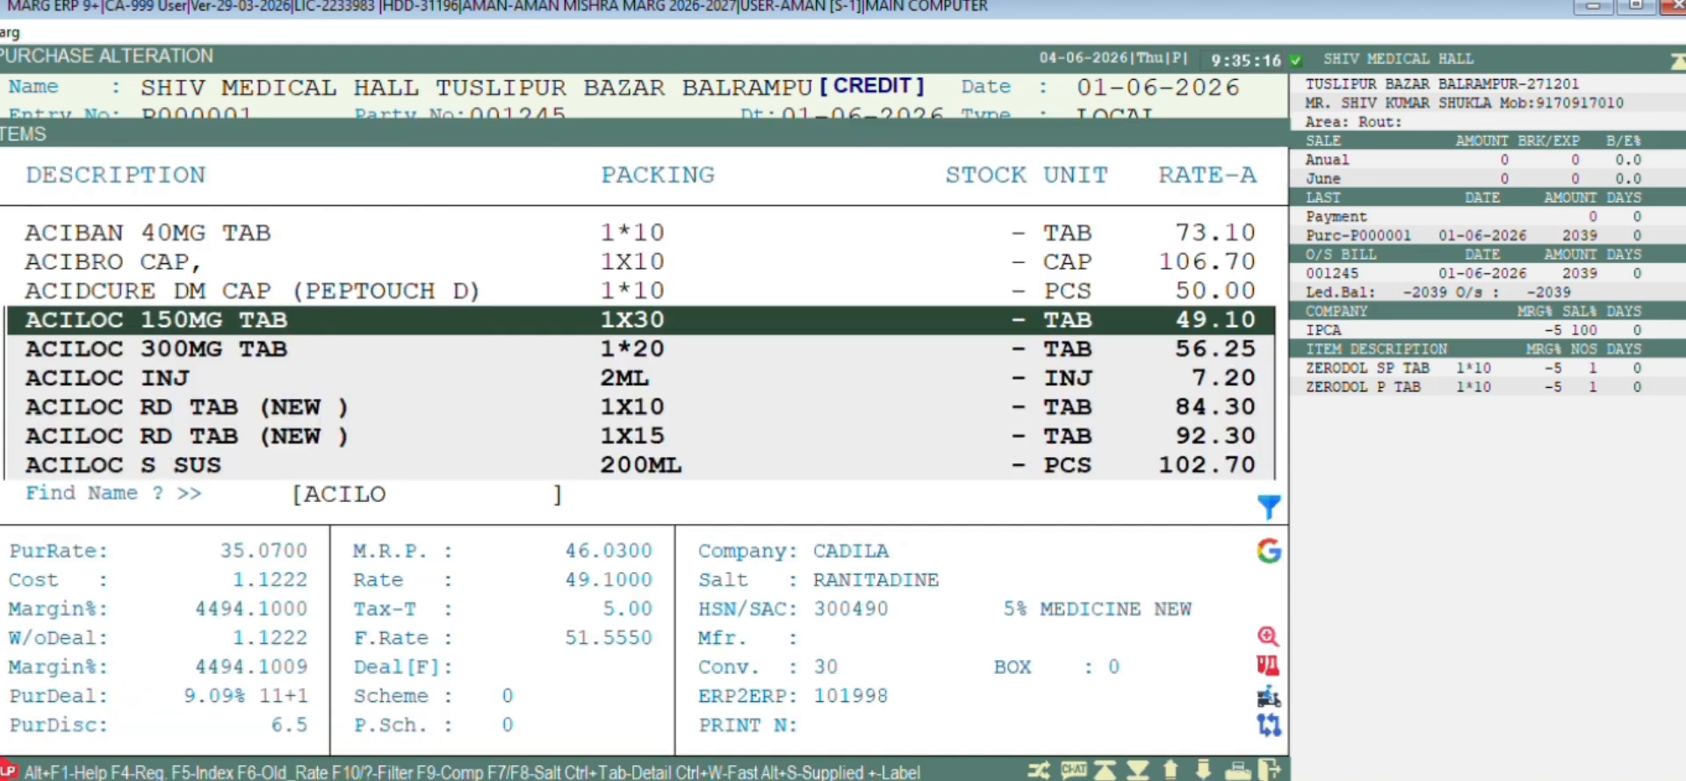
{"action": "key", "text": "Return"}
{"action": "type", "text": "A2"}
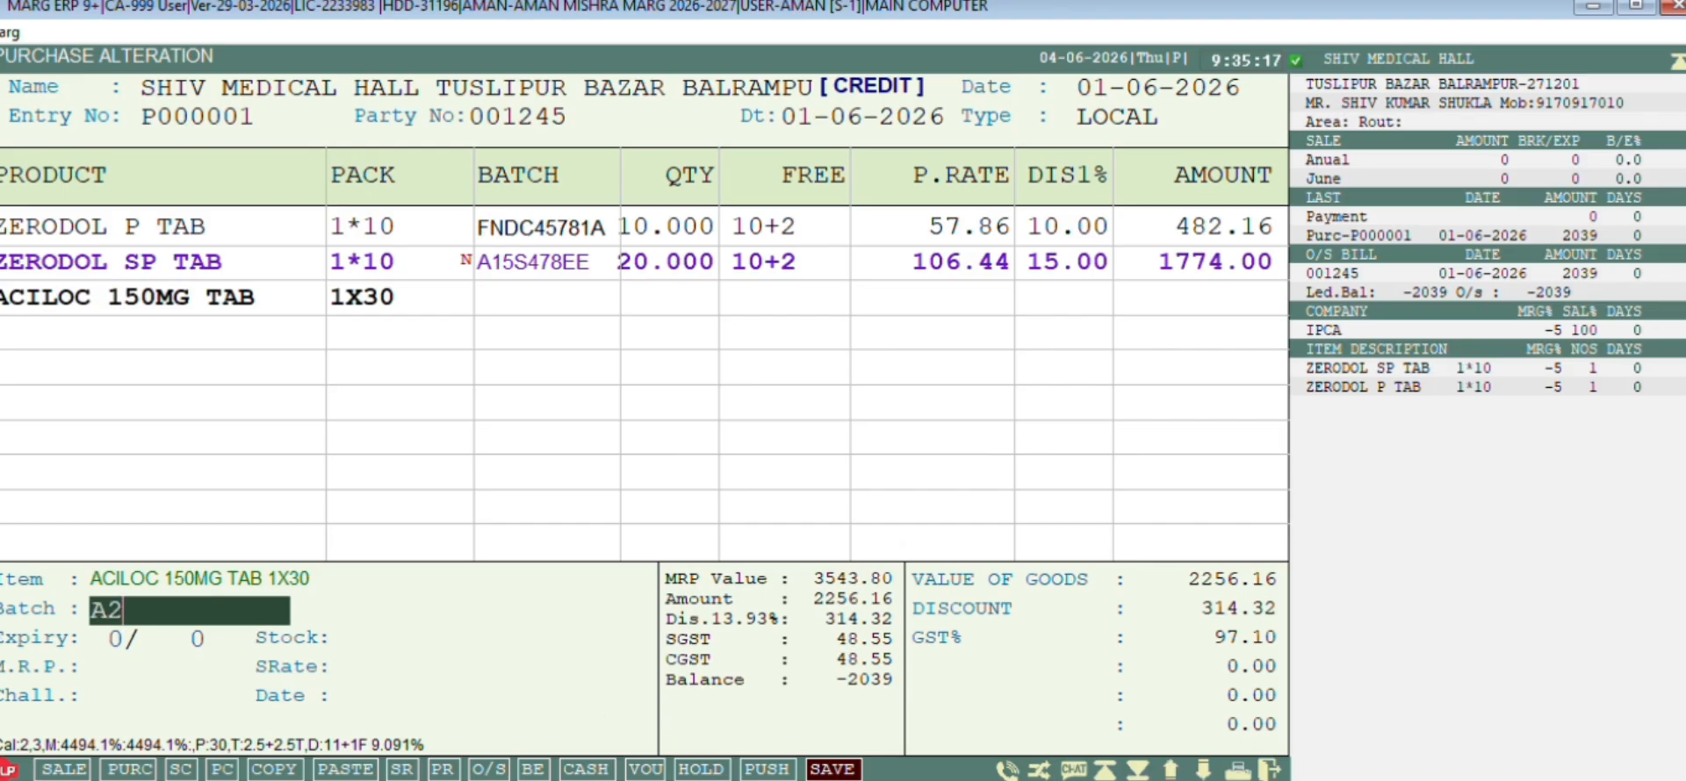
{"action": "type", "text": "45S45A"}
{"action": "key", "text": "Return"}
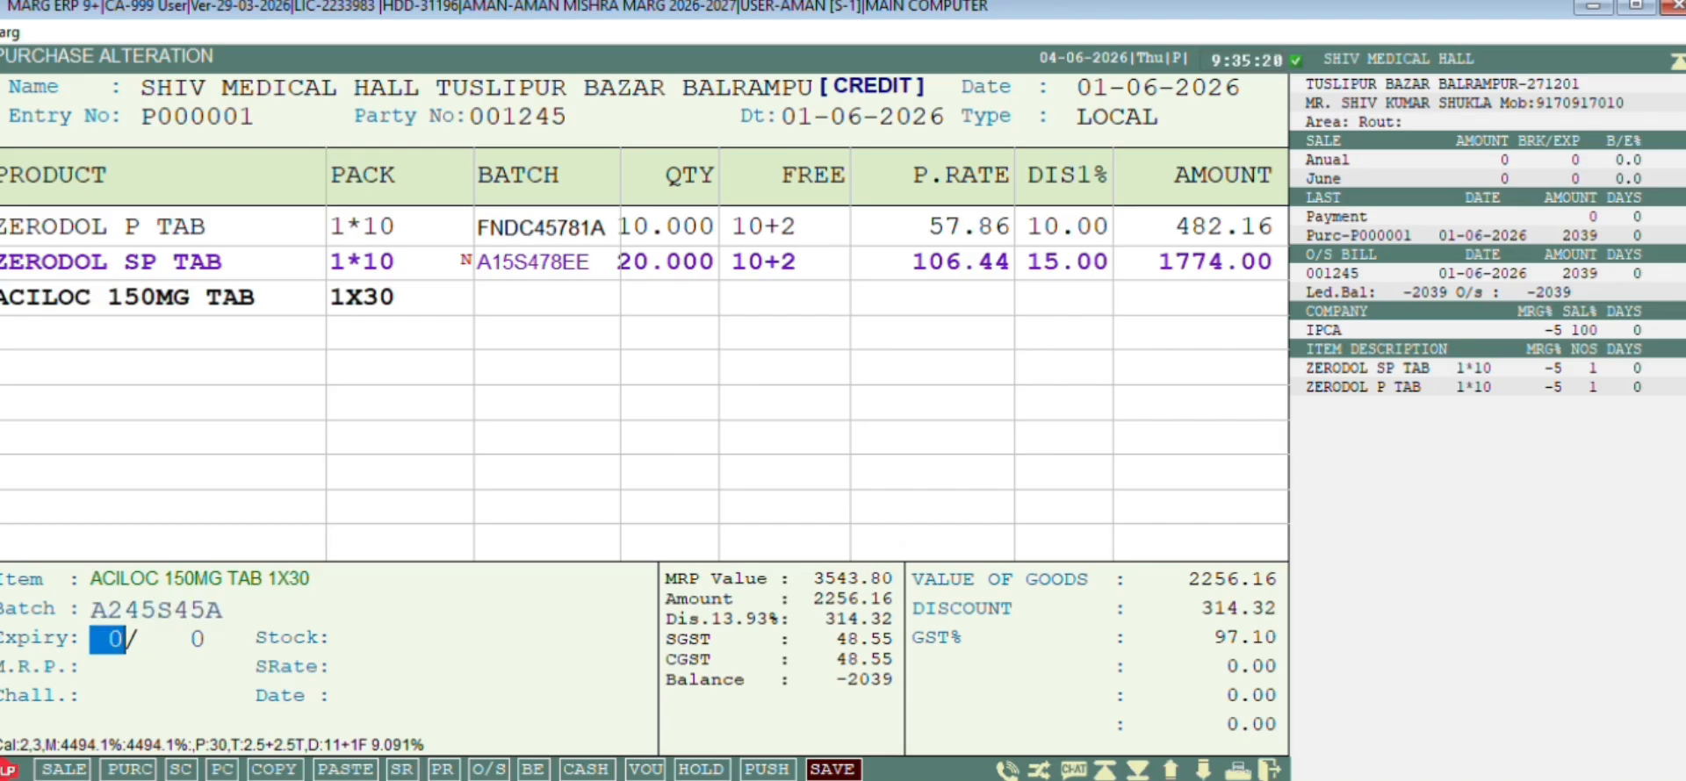
{"action": "type", "text": "2"}
{"action": "key", "text": "Return"}
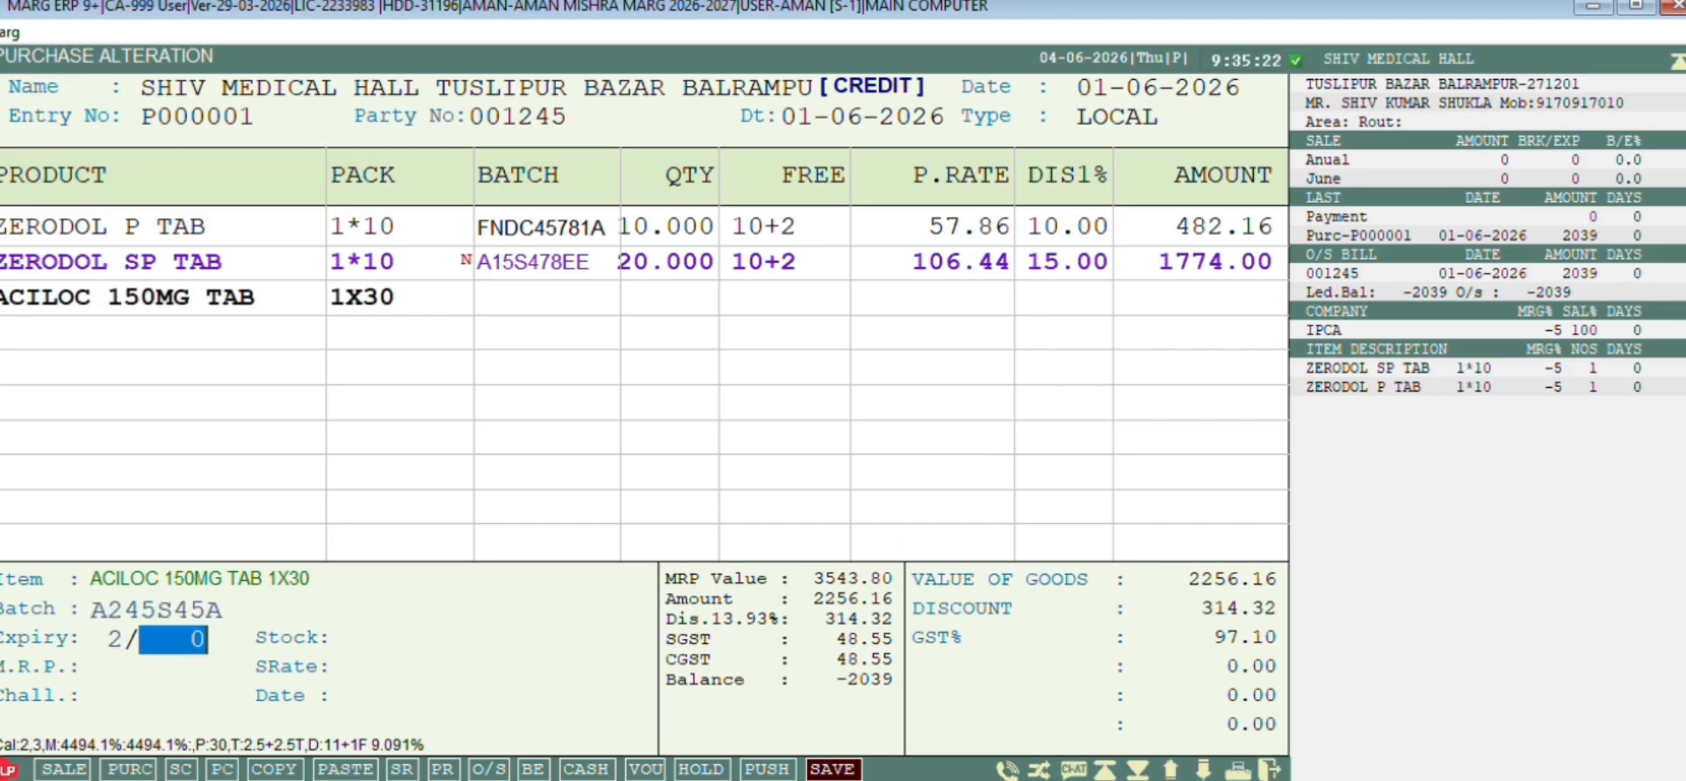
{"action": "type", "text": "28"}
{"action": "key", "text": "Return"}
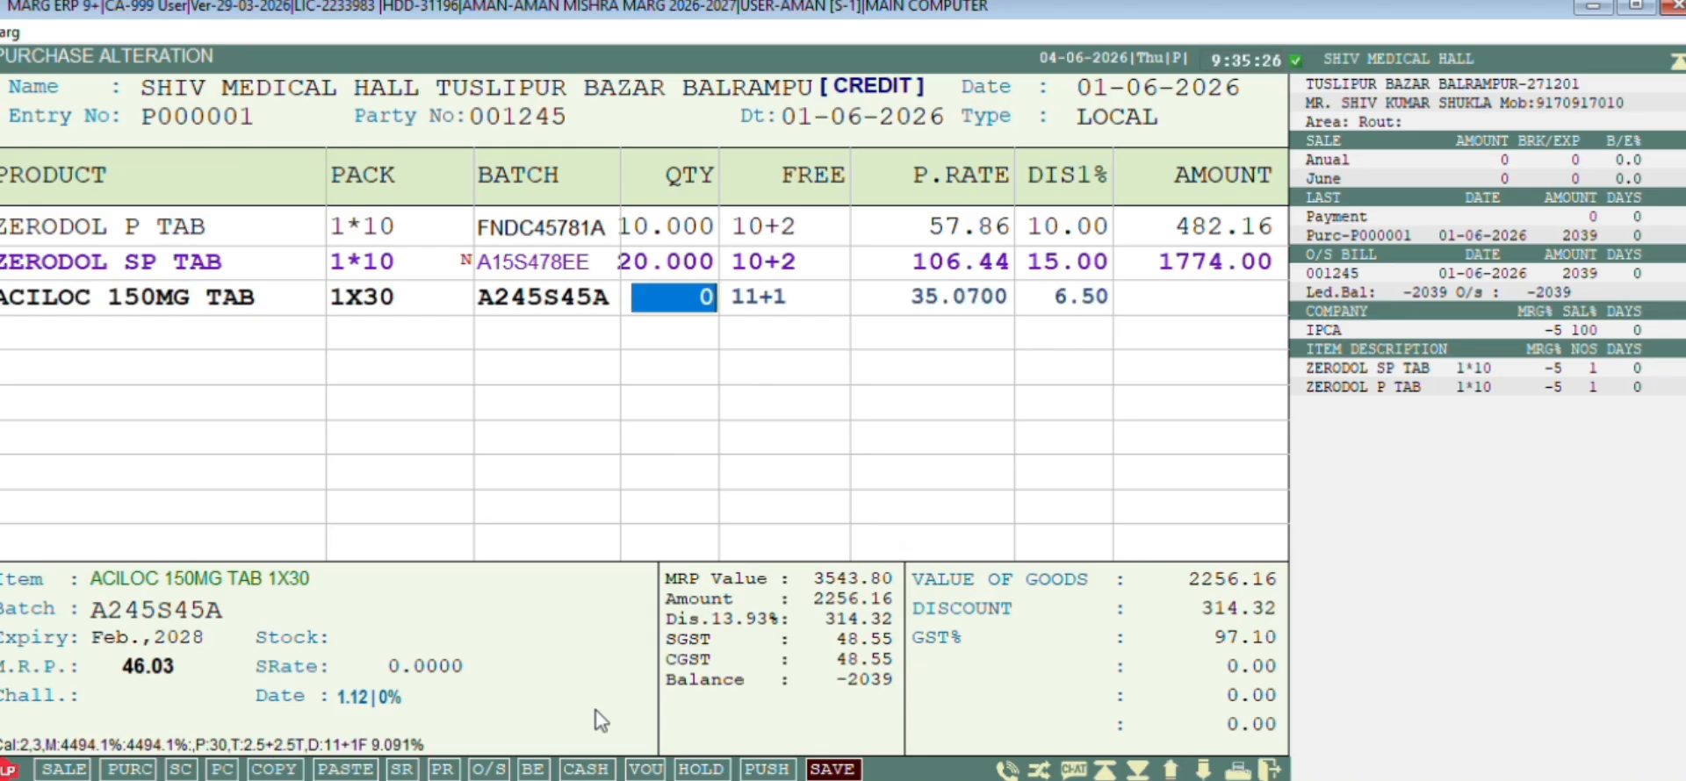
Enter quantity 30, free 27+3, and set the batch Rate-A to 35.07
{"action": "type", "text": "30"}
{"action": "key", "text": "Return"}
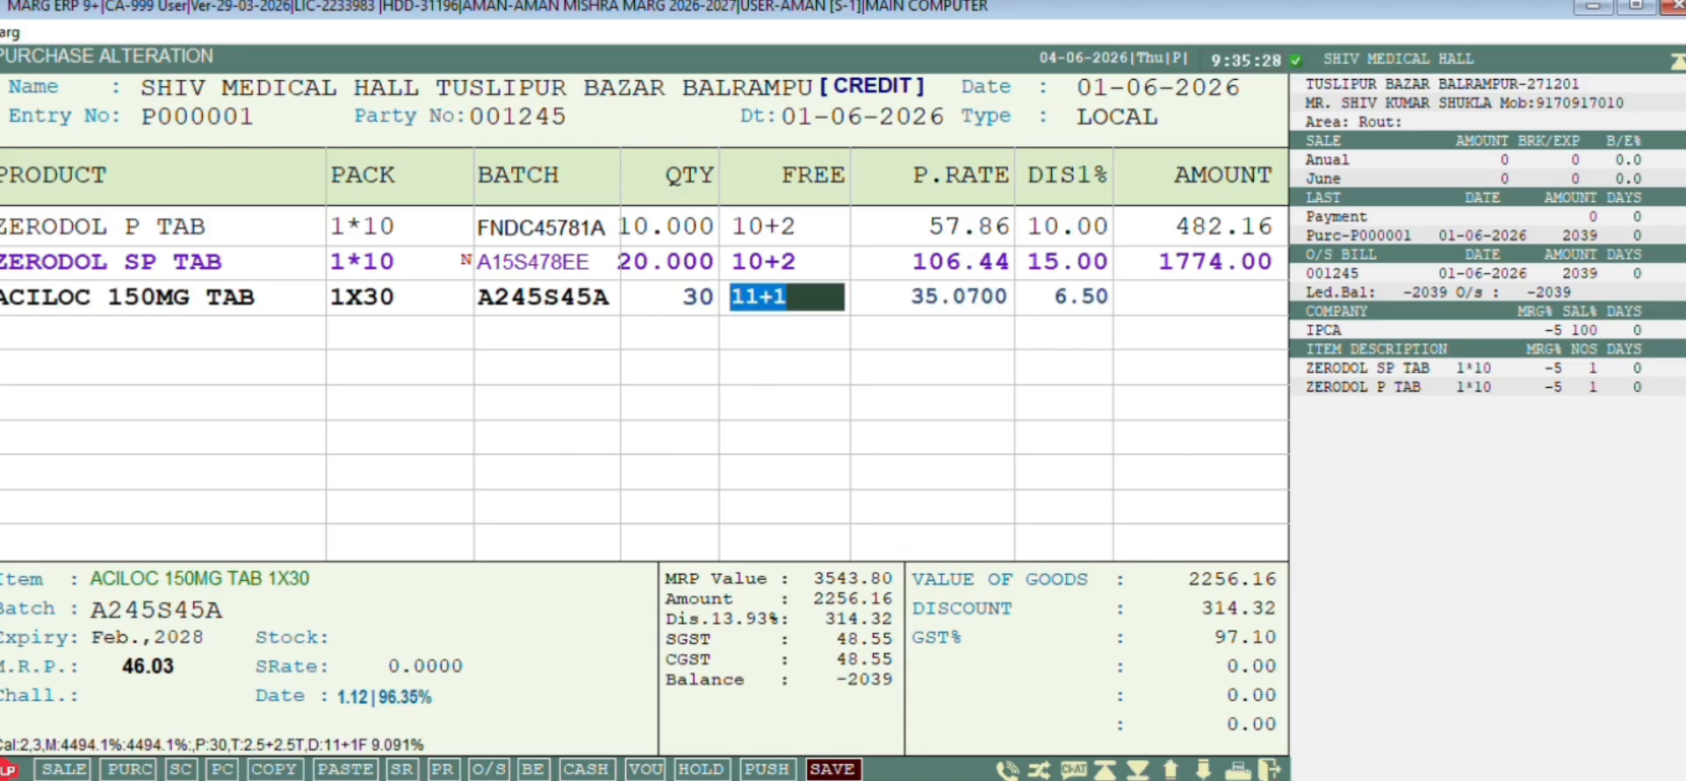
{"action": "type", "text": "27+3"}
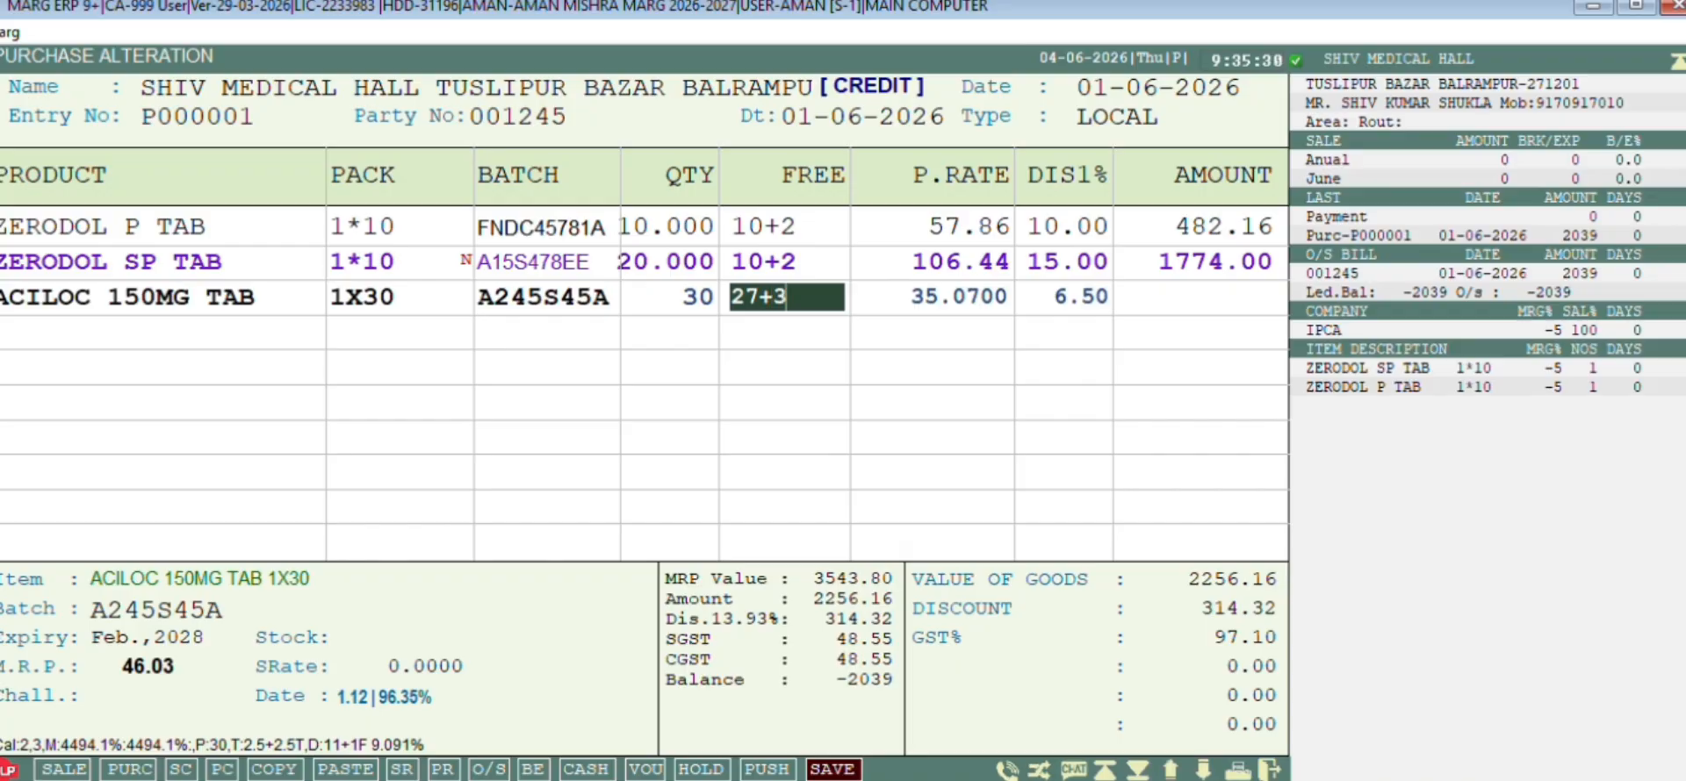
{"action": "key", "text": "Return"}
{"action": "key", "text": "Return"}
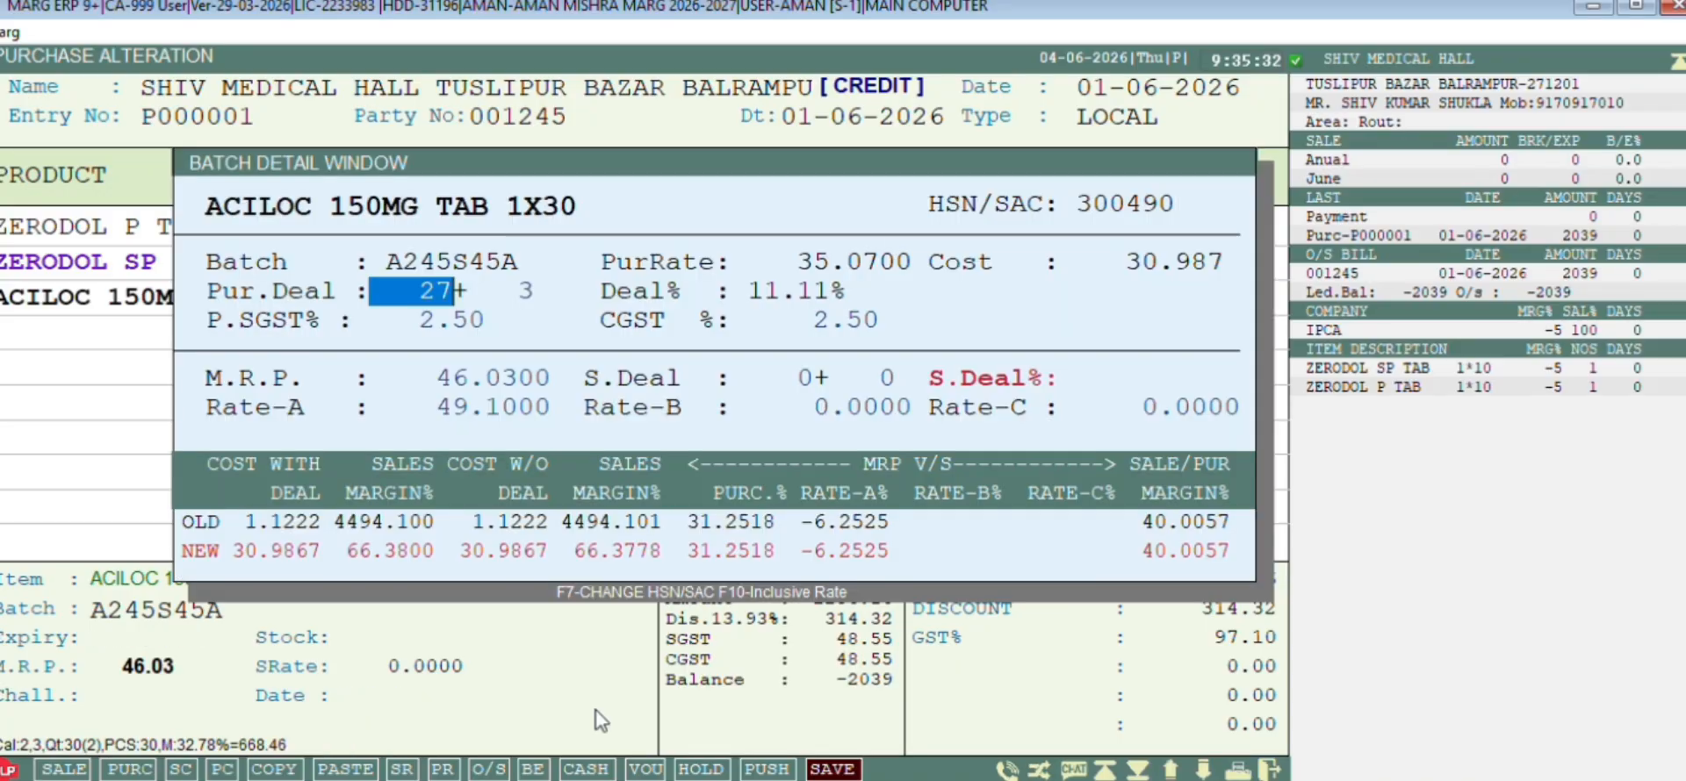
{"action": "key", "text": "Return"}
{"action": "key", "text": "Return"}
{"action": "key", "text": "Return"}
{"action": "key", "text": "Return"}
{"action": "key", "text": "Return"}
{"action": "key", "text": "Return"}
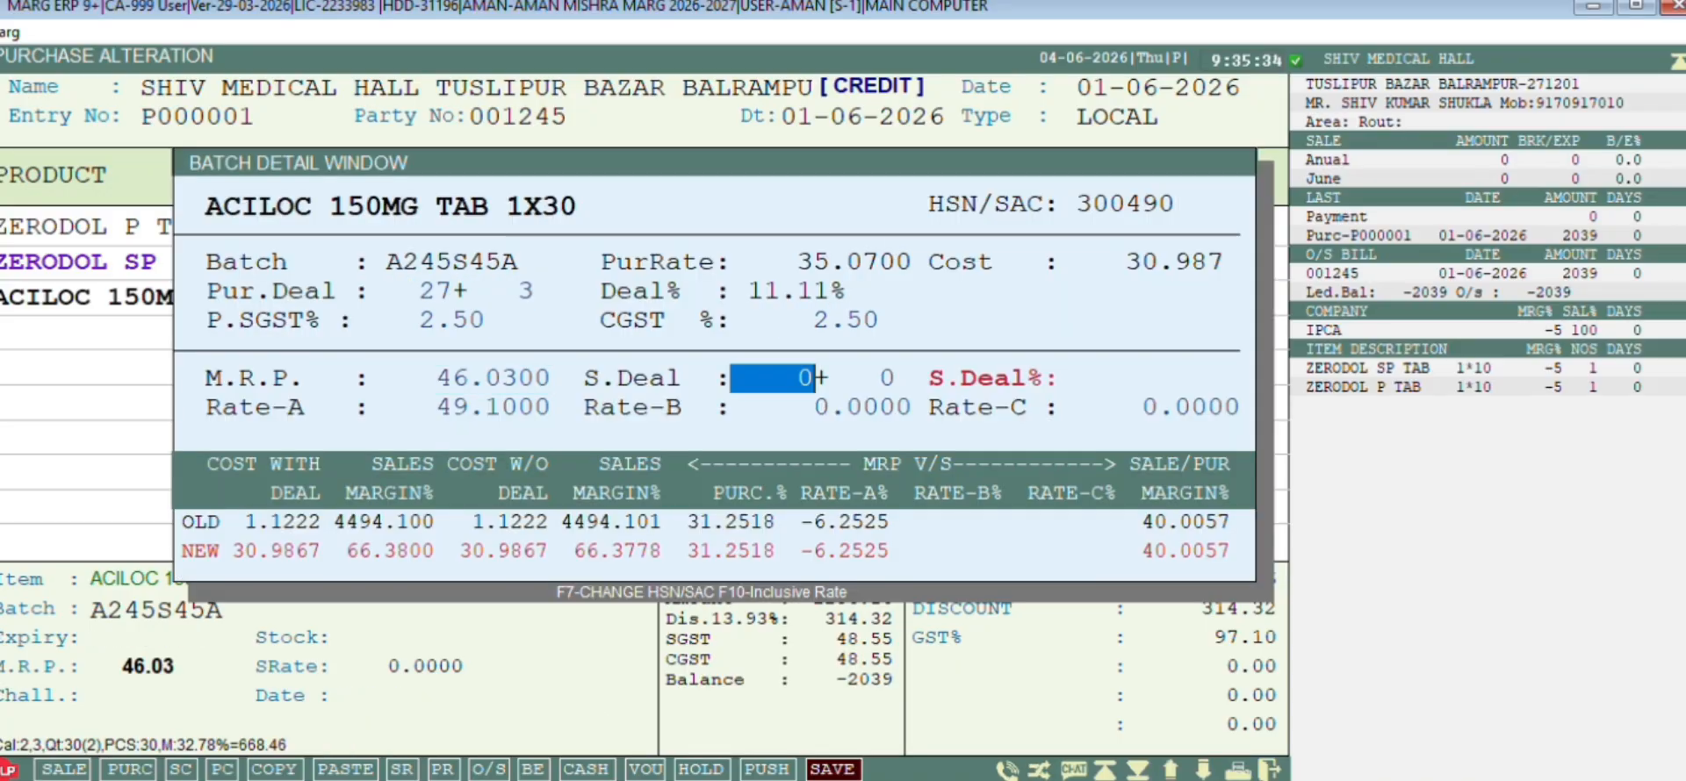
{"action": "key", "text": "Return"}
{"action": "type", "text": "35.07"}
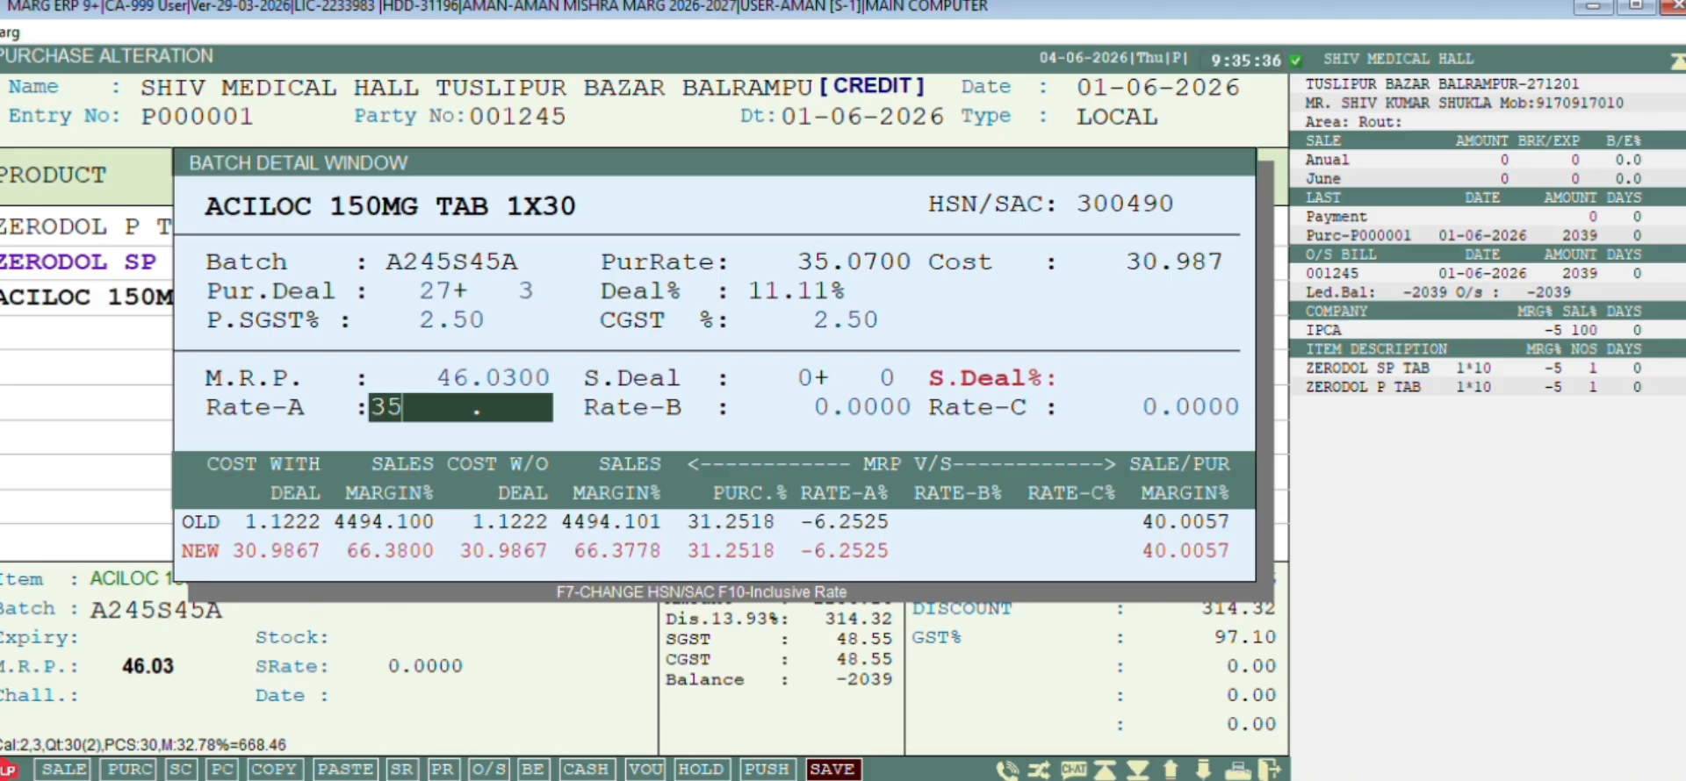
{"action": "key", "text": "Return"}
{"action": "key", "text": "Return"}
{"action": "key", "text": "Return"}
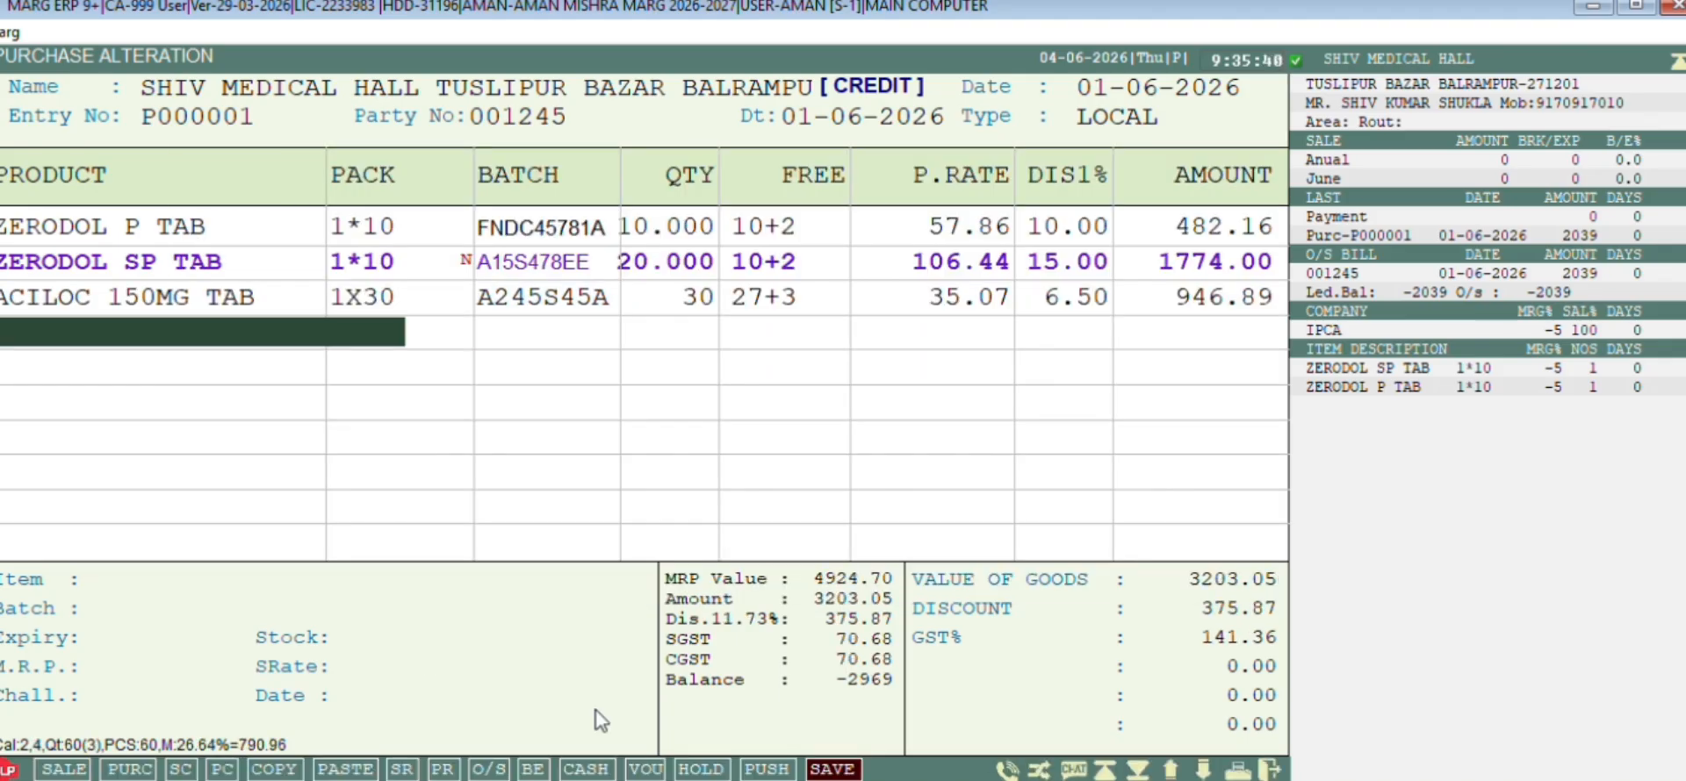
Save the altered bill at 2969.00 and return to the main dashboard
{"action": "key", "text": "Return"}
{"action": "key", "text": "Return"}
{"action": "key", "text": "Return"}
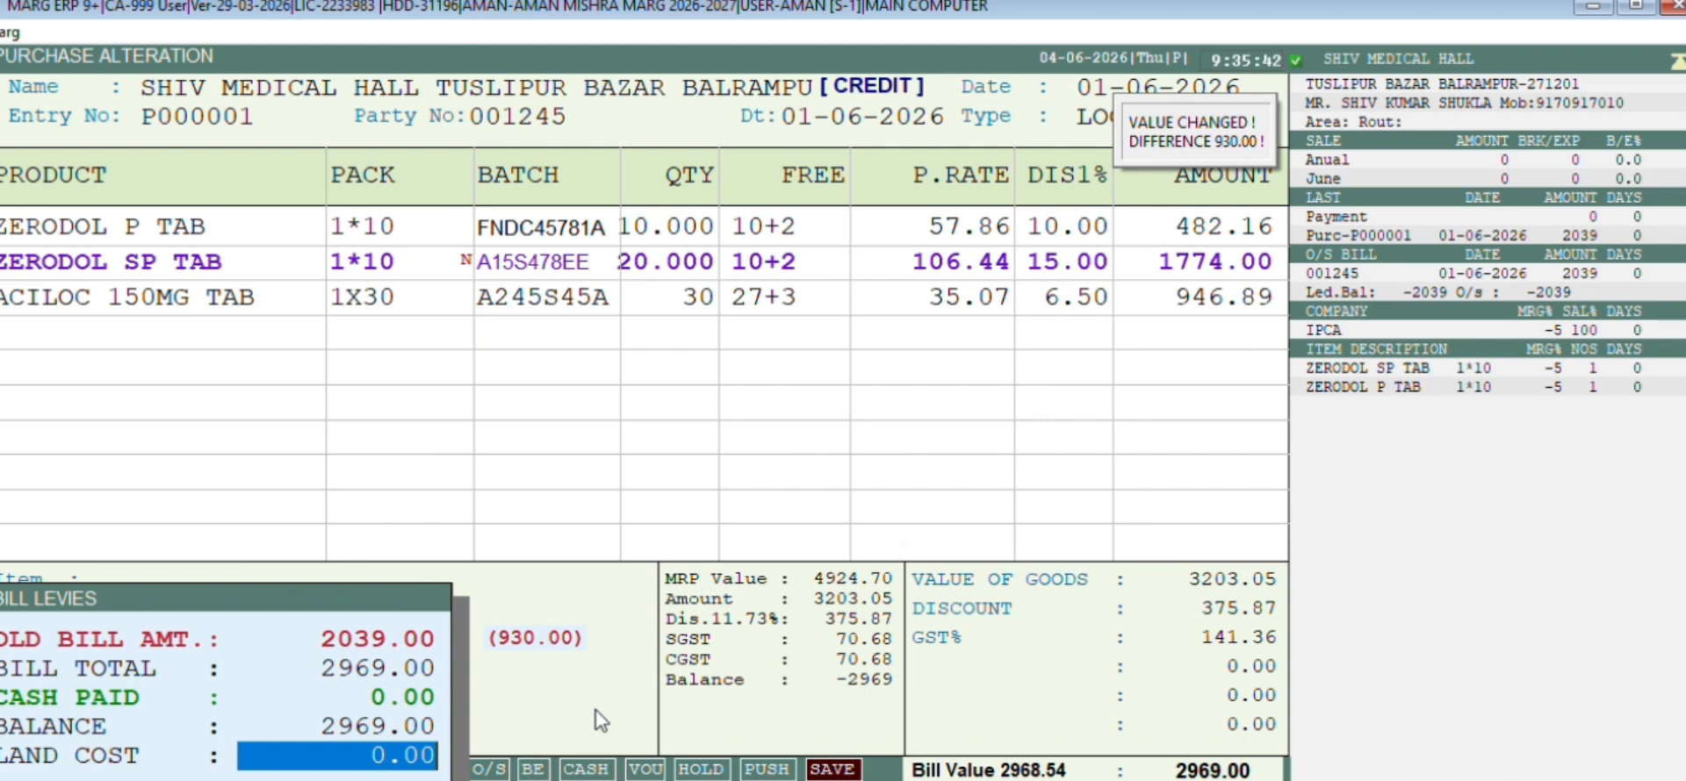
{"action": "key", "text": "Return"}
{"action": "key", "text": "Return"}
{"action": "key", "text": "Escape"}
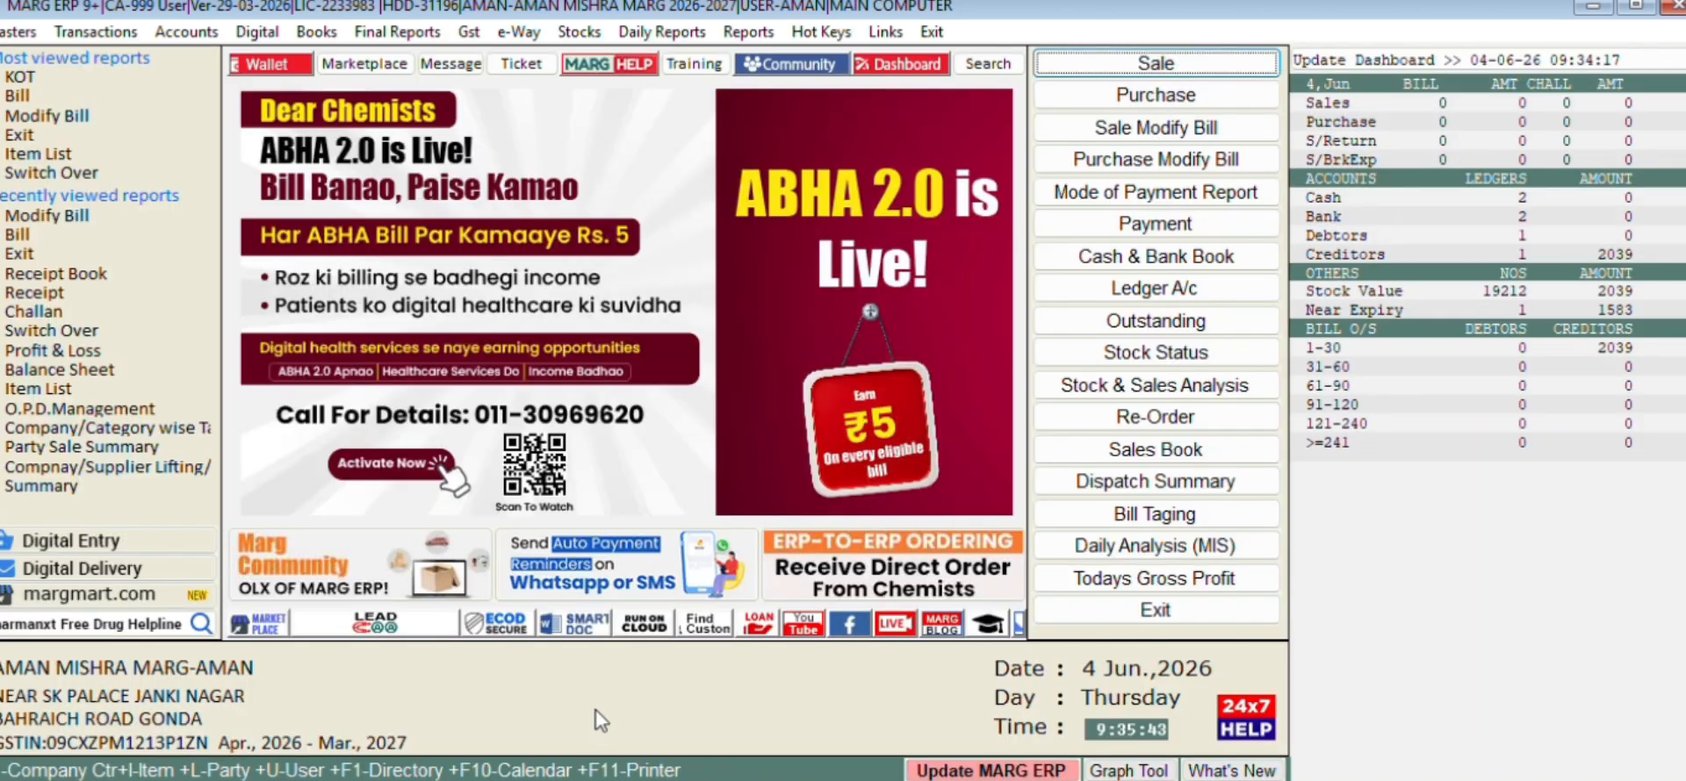